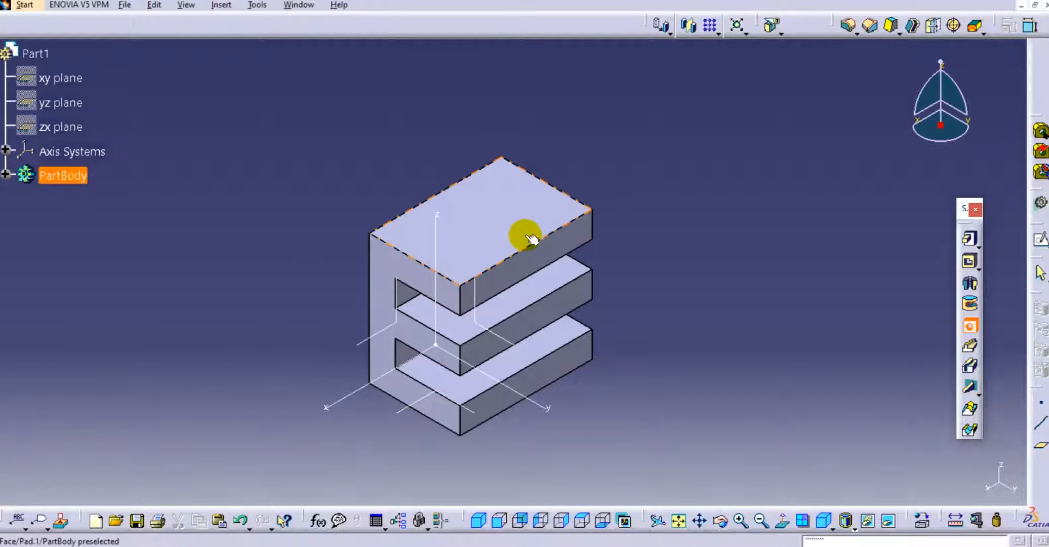
Start a Hole feature on the top face of the E-shaped block.
click(495, 225)
click(485, 222)
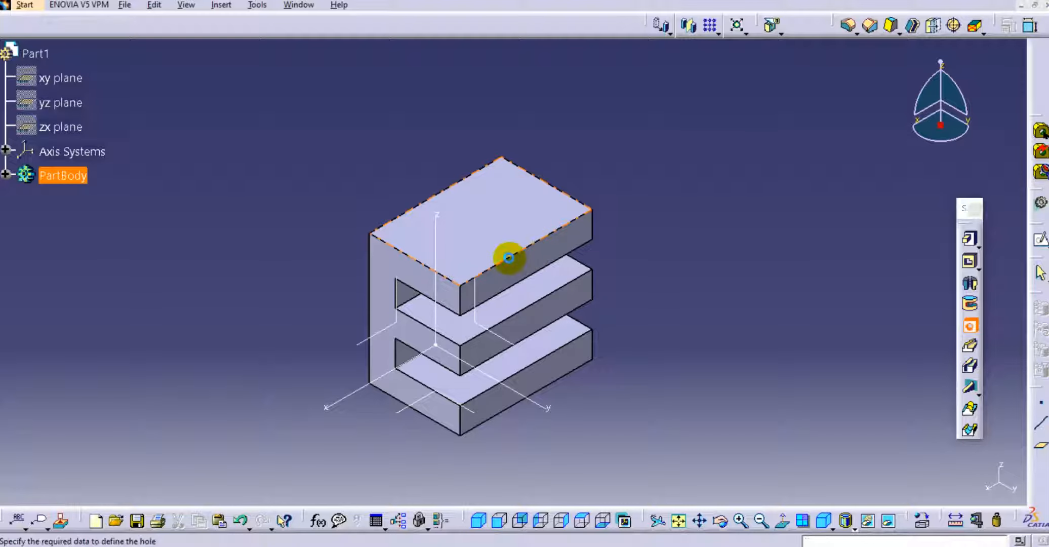
middle_drag(563, 237, 448, 246)
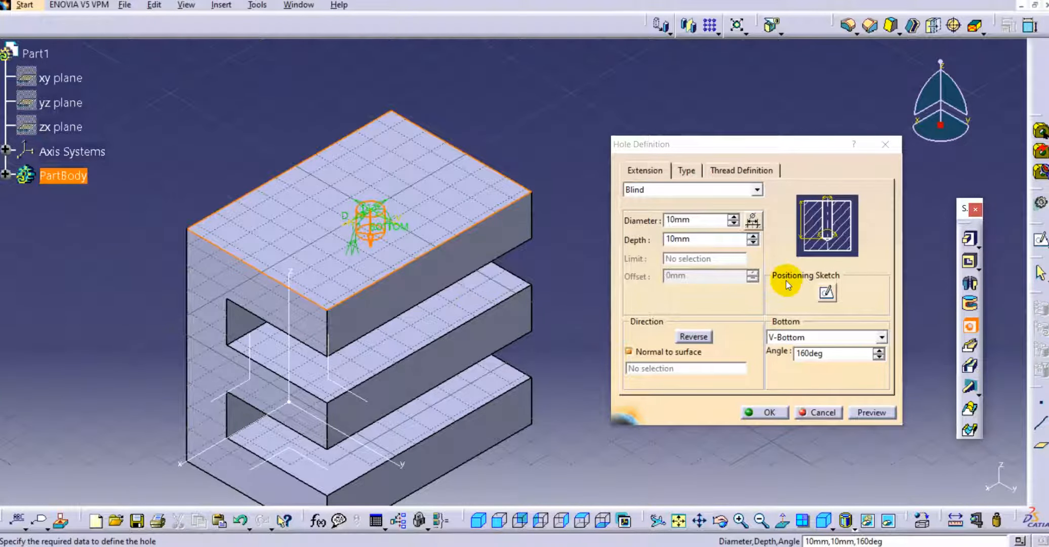
drag(692, 146, 695, 143)
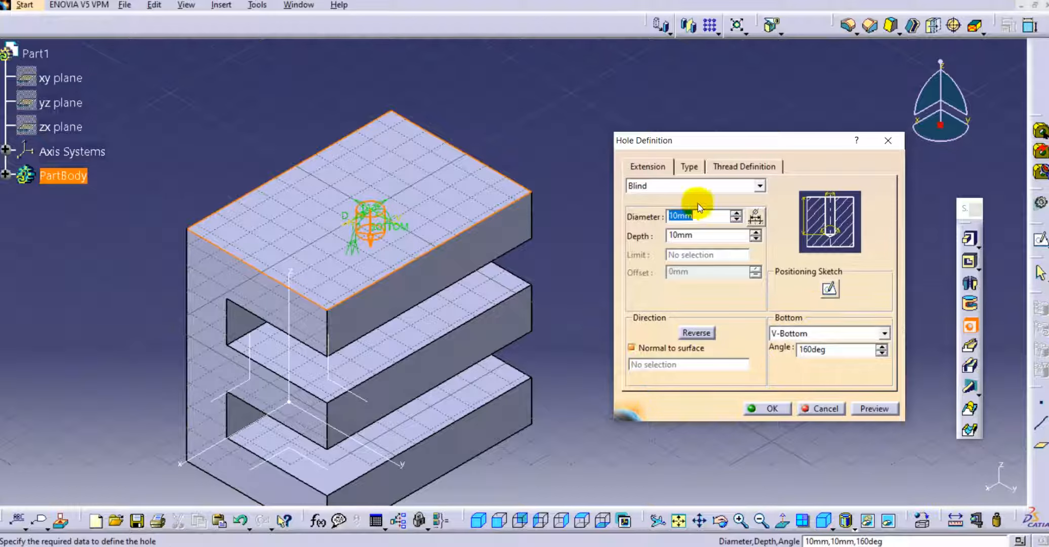
Review the hole's extension, type and thread definition settings, including the diameter and depth parameters.
click(649, 171)
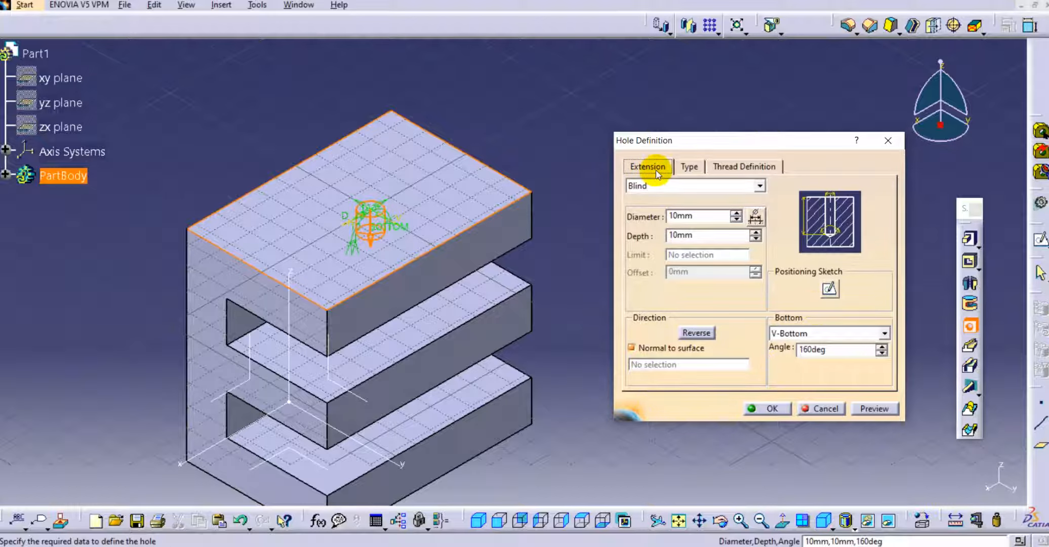
click(692, 169)
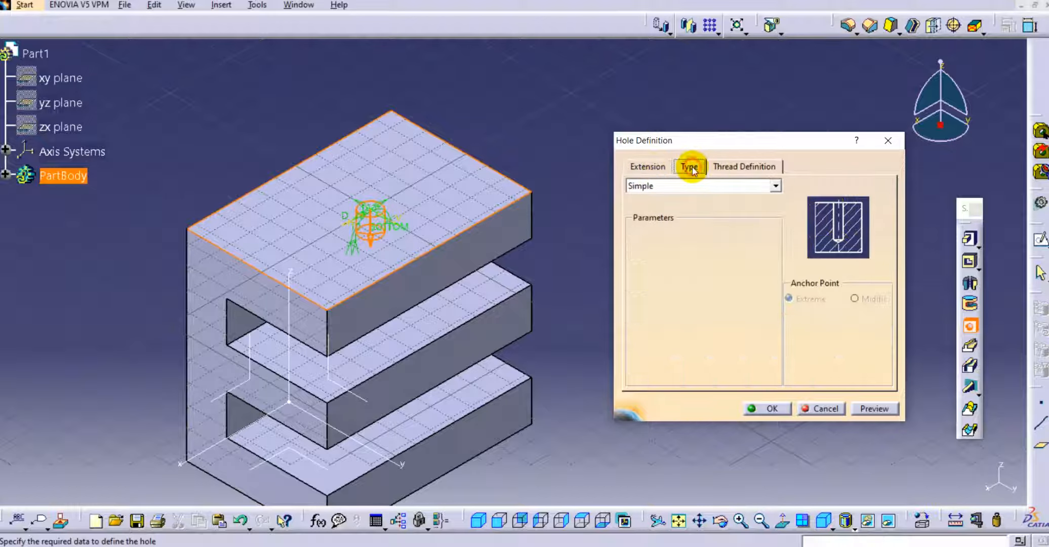
click(736, 169)
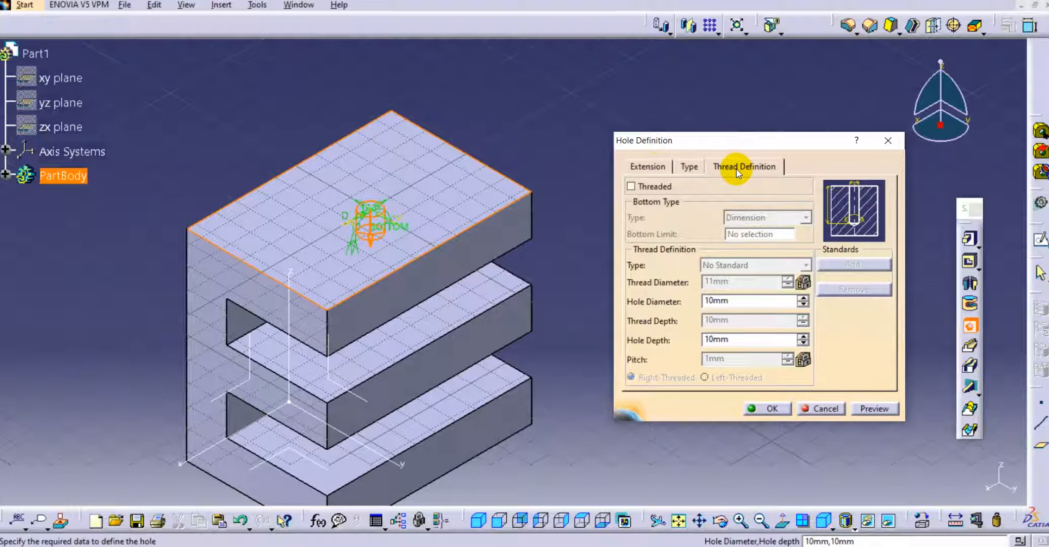
click(656, 168)
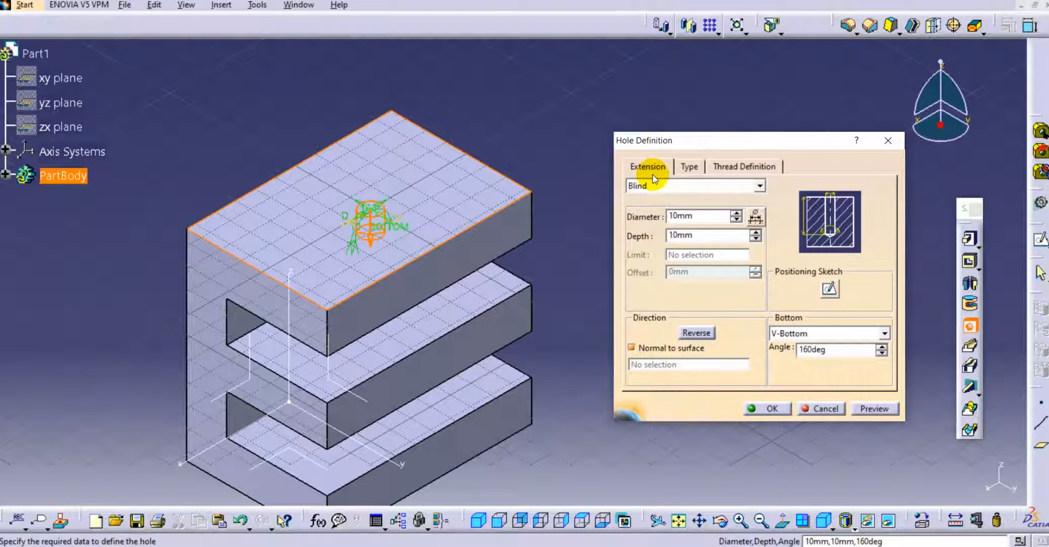
click(656, 170)
double_click(681, 218)
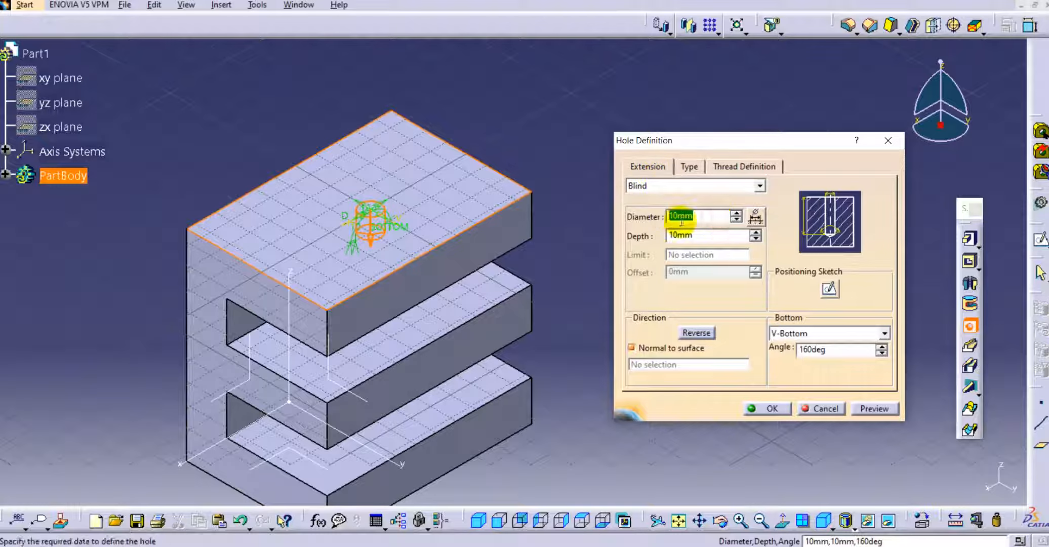
click(717, 234)
drag(678, 234, 672, 235)
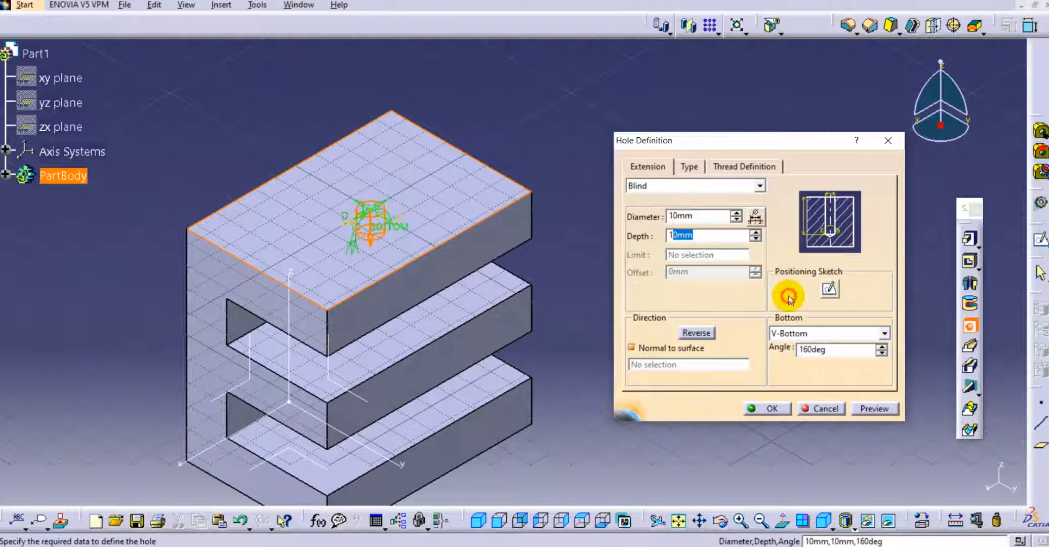
Open the hole's positioning sketch and move the centre point to about 33 mm from the face's left edge and 30 mm from its upper edge.
click(830, 291)
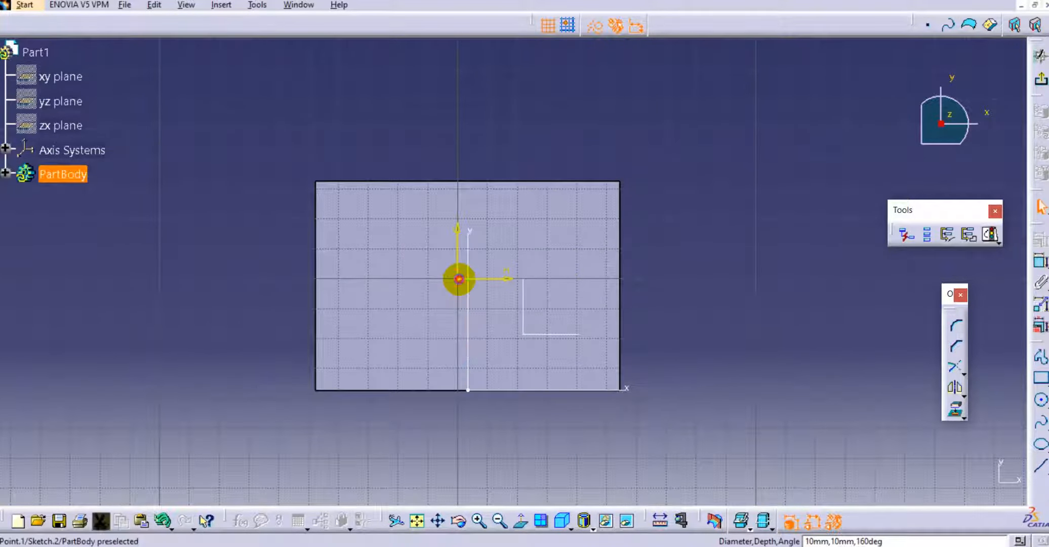
drag(399, 274, 386, 245)
click(392, 252)
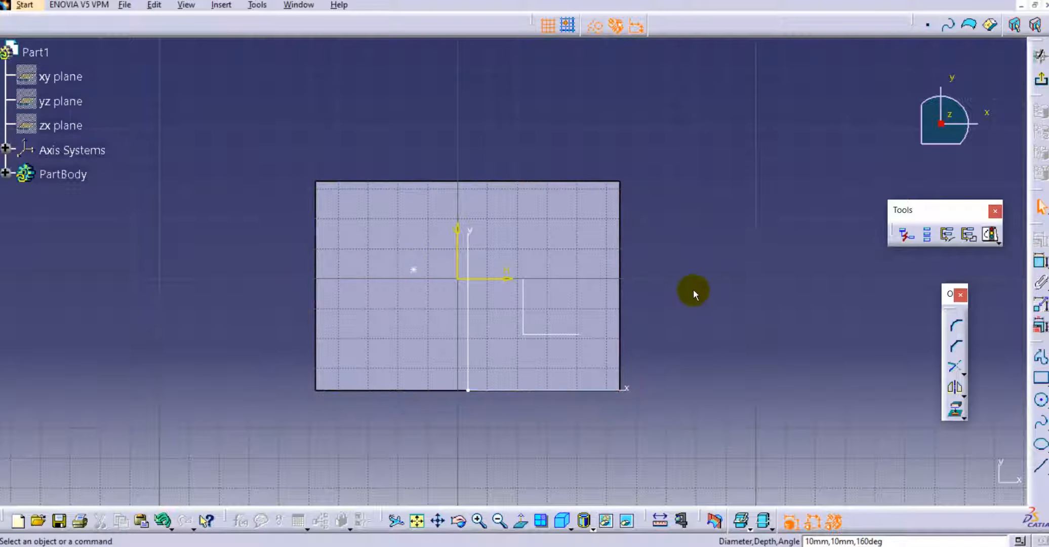
Constrain the hole's centre point to 30 mm from the left edge of the face.
click(1038, 259)
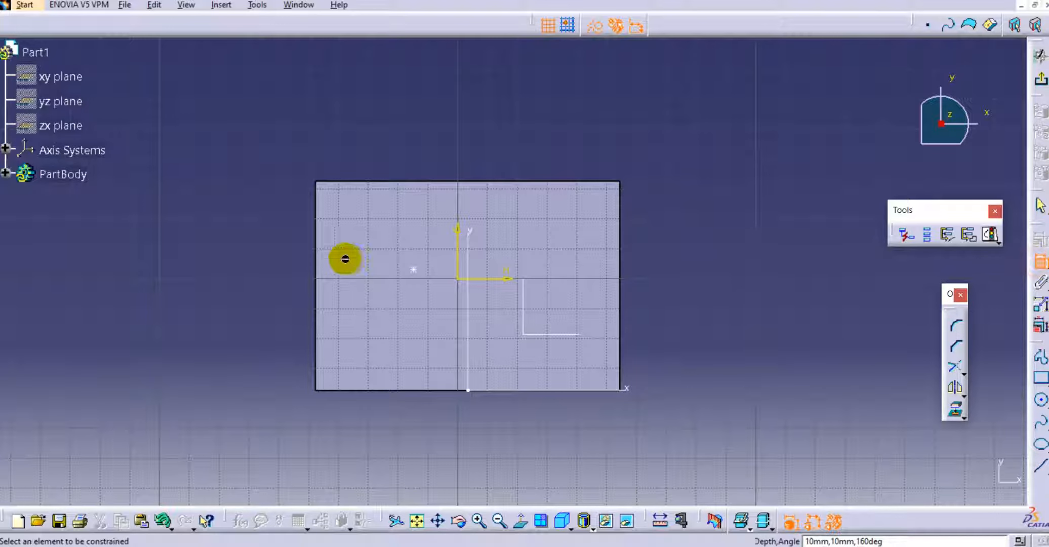
click(413, 270)
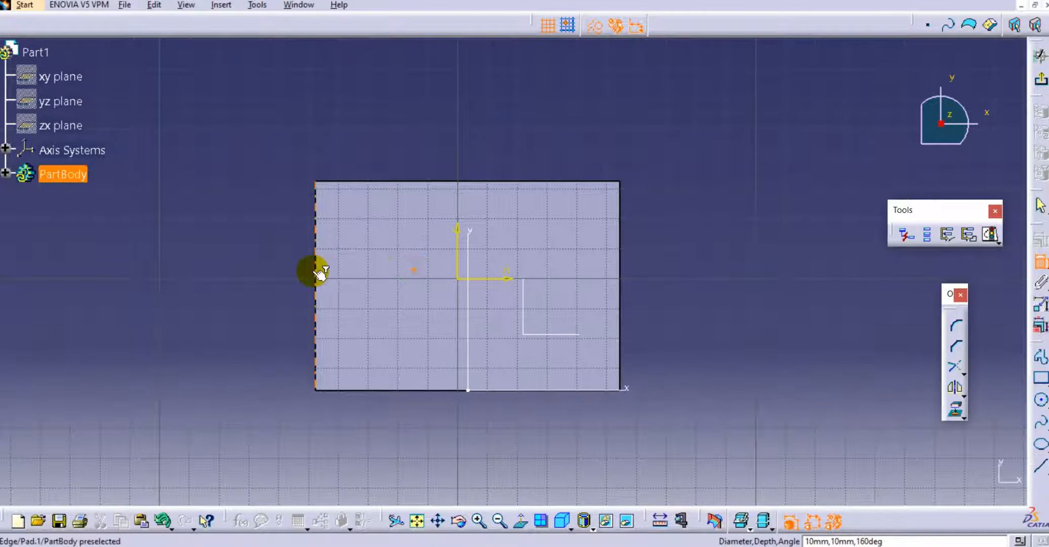
click(314, 268)
click(356, 135)
double_click(357, 134)
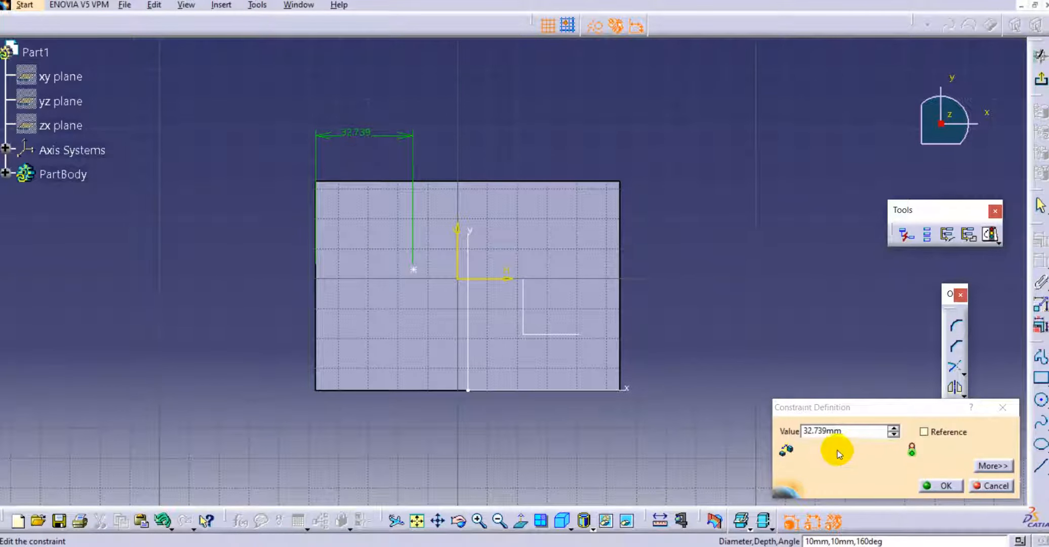
double_click(805, 431)
text(30)
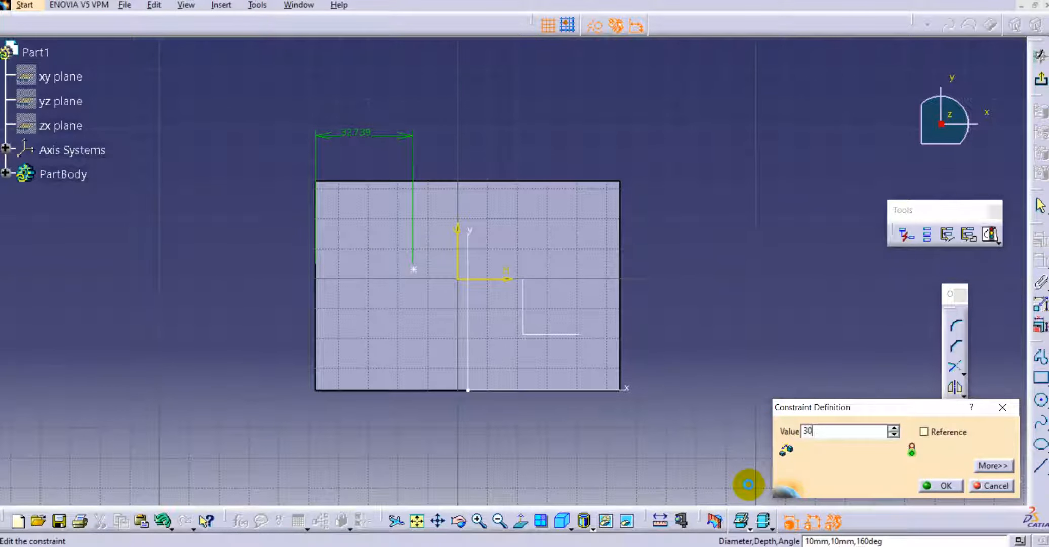
key(Return)
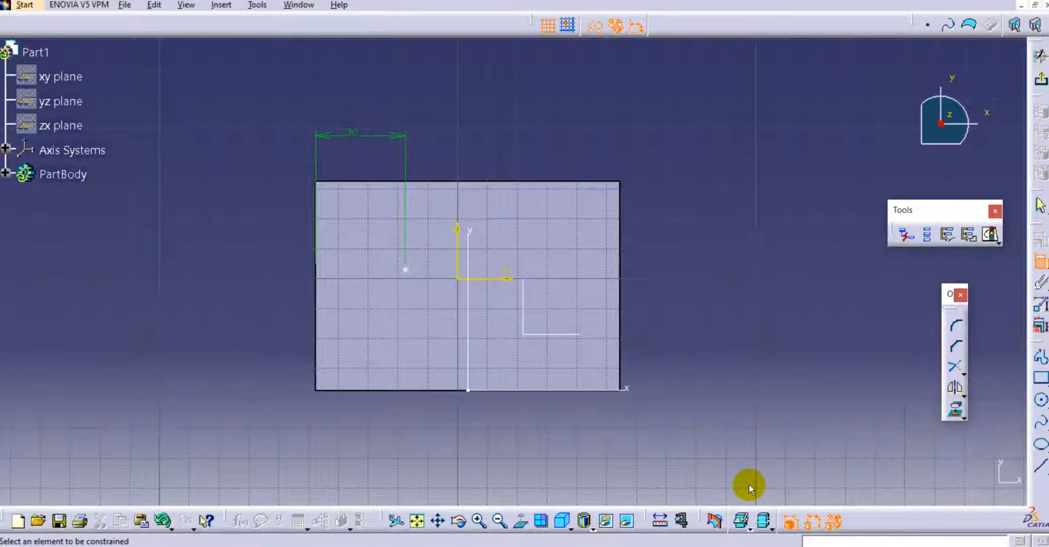
Constrain the hole's centre point to 30 mm from the upper edge of the face.
click(404, 270)
click(398, 183)
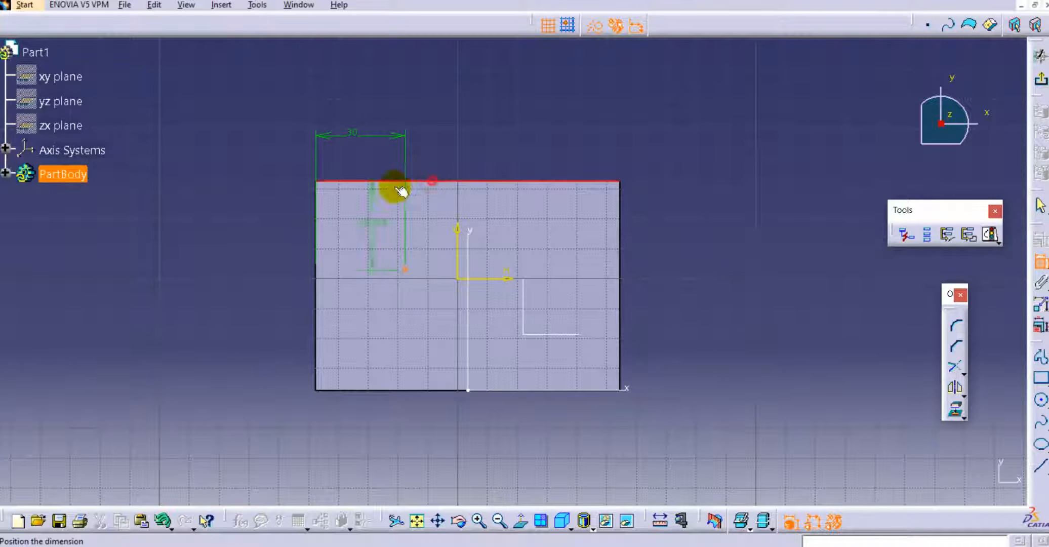
click(269, 217)
double_click(271, 212)
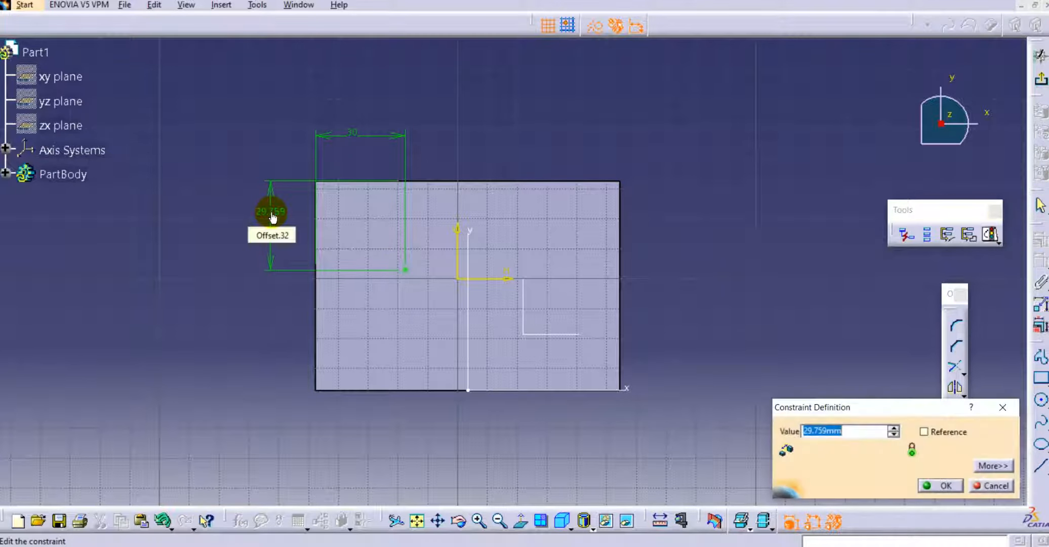
text(30)
key(Return)
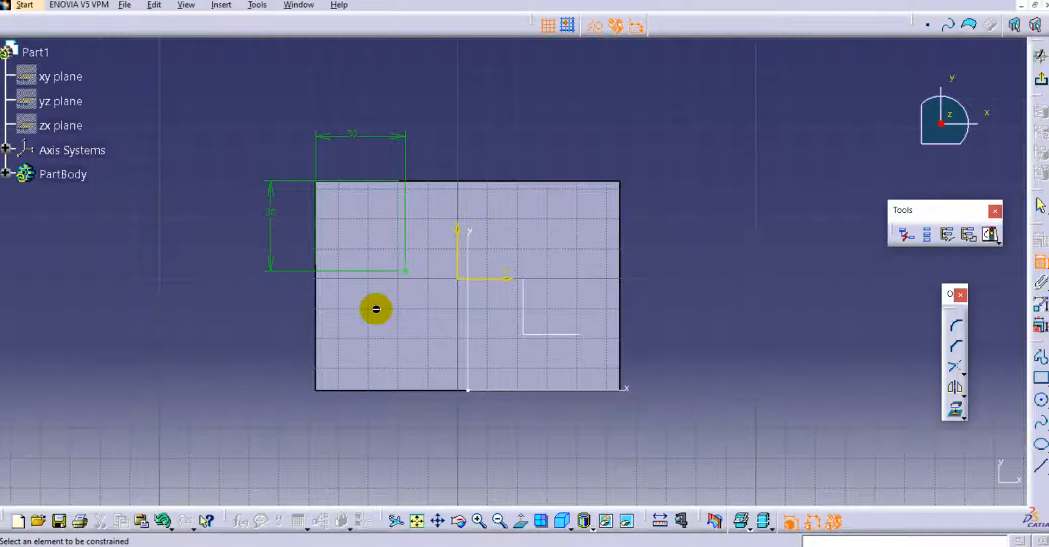
click(473, 275)
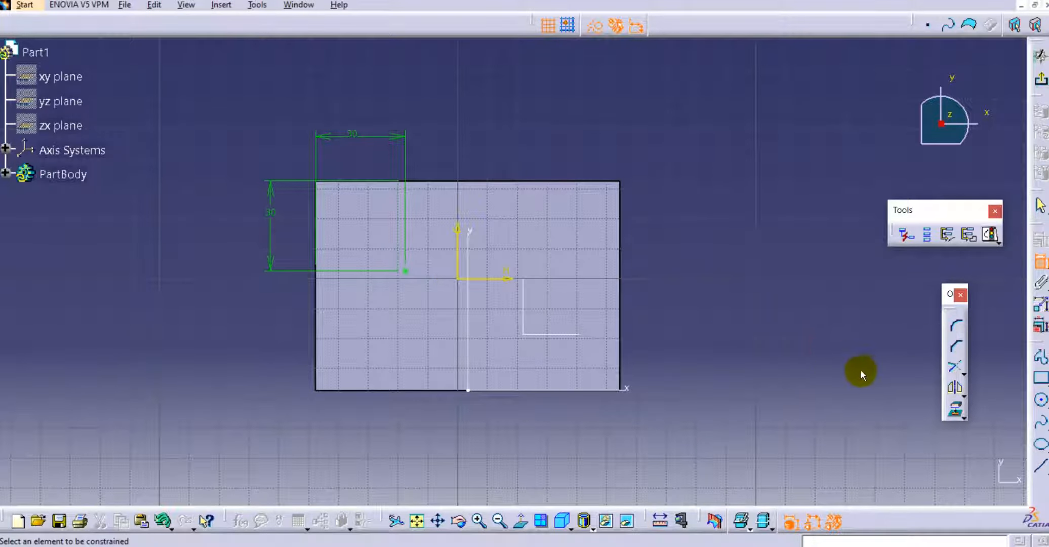
Check the solving status of the positioning sketch.
click(992, 235)
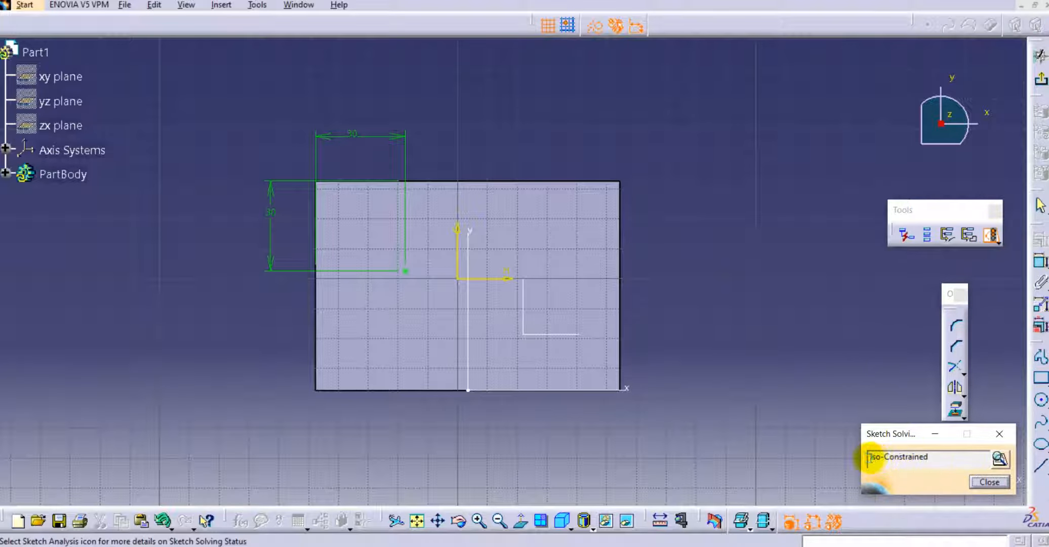
mouse_move(870, 458)
mouse_down()
mouse_move(938, 452)
mouse_move(855, 459)
mouse_up()
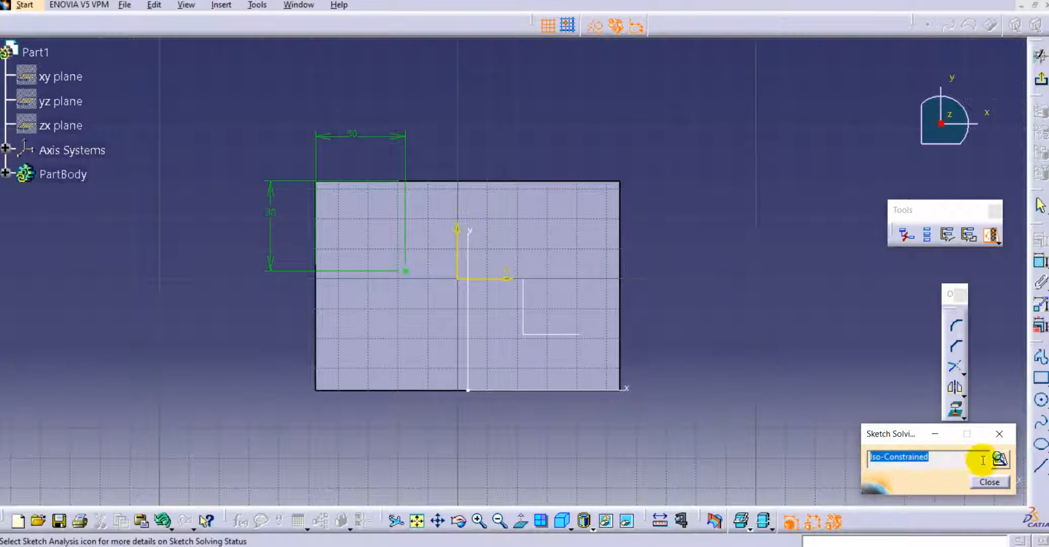
click(989, 483)
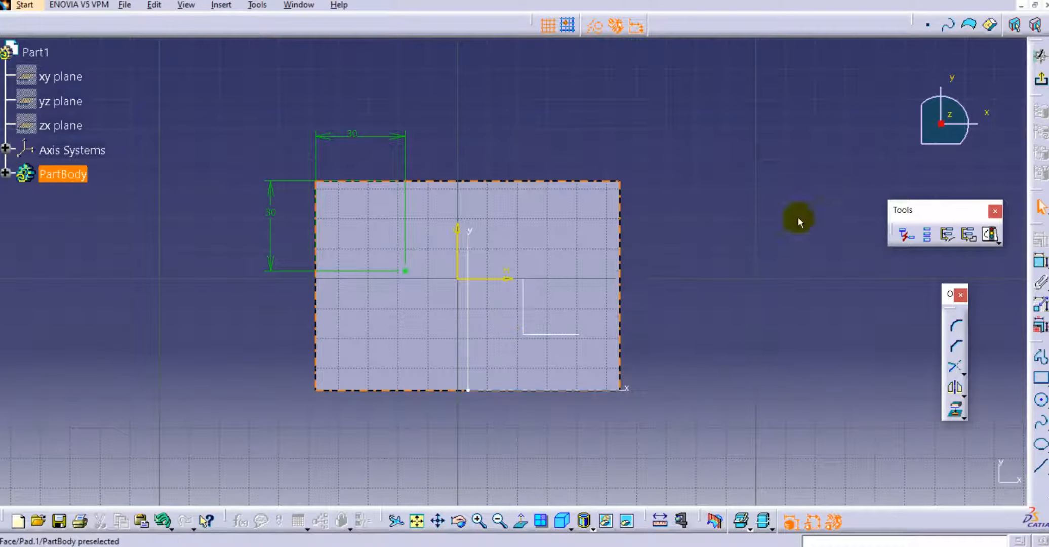
Exit the positioning sketch and preview the blind hole on the block's top face.
click(1039, 80)
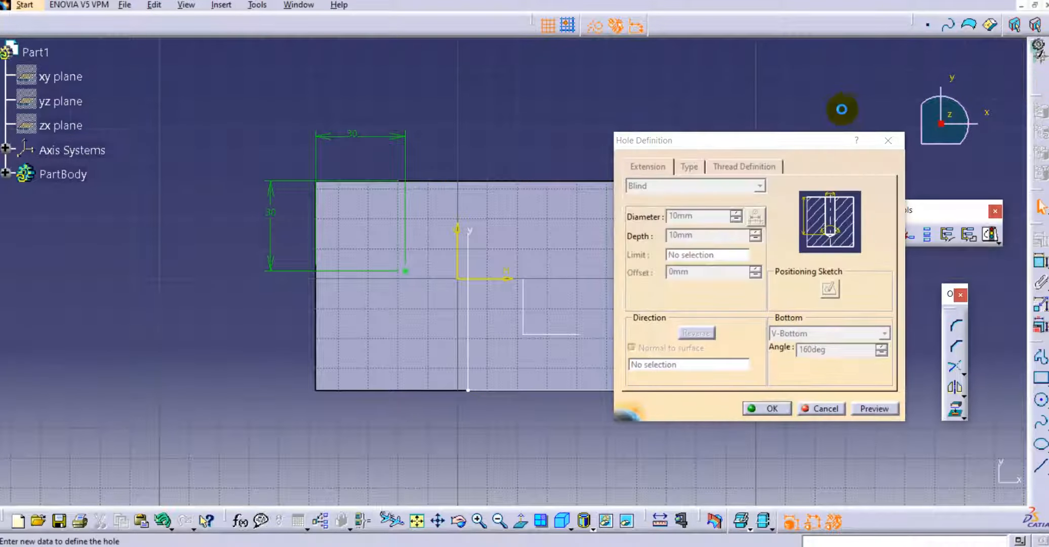
middle_drag(481, 207, 302, 176)
scroll(468, 223, up, 1)
middle_drag(476, 206, 422, 236)
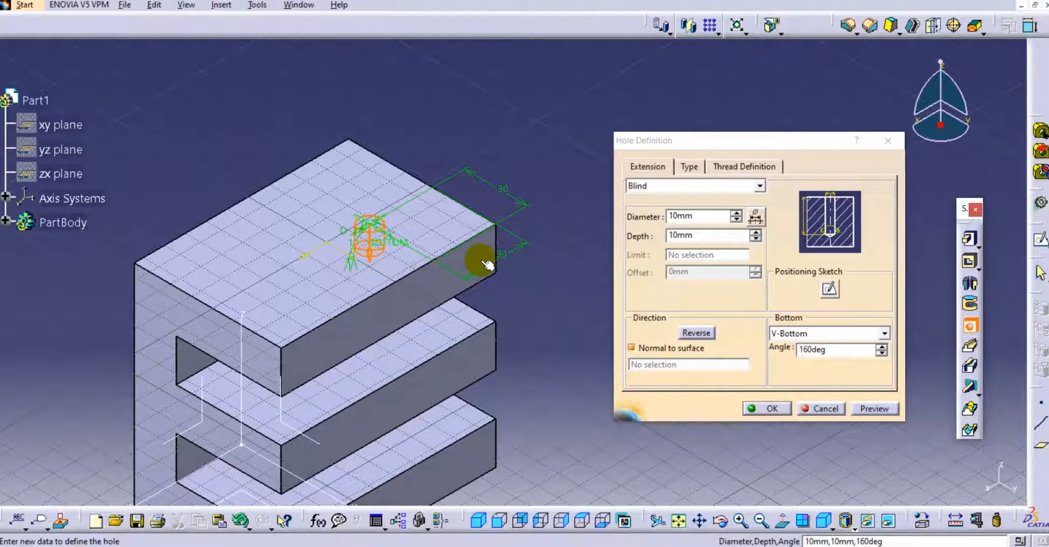
click(876, 409)
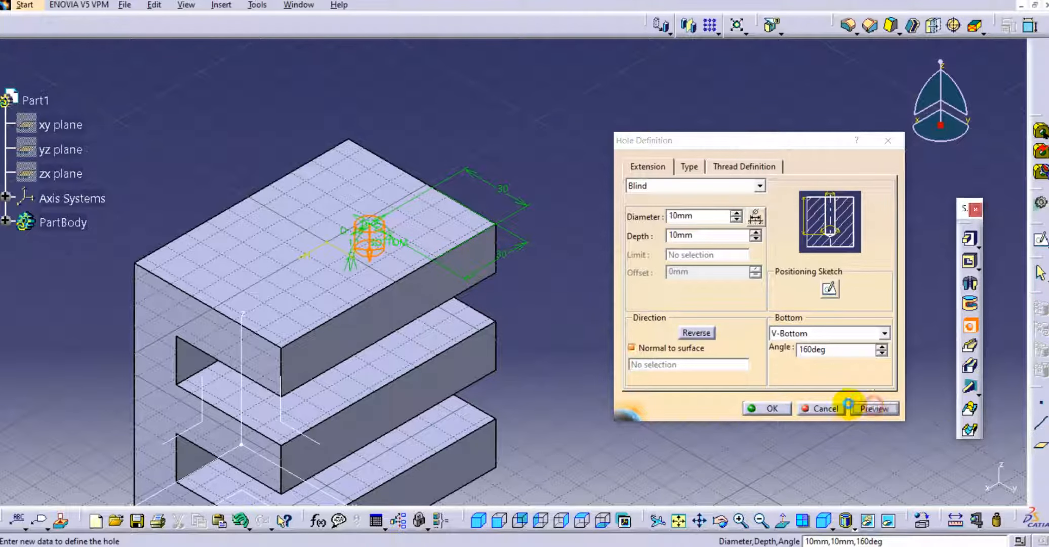
middle_drag(380, 302, 400, 264)
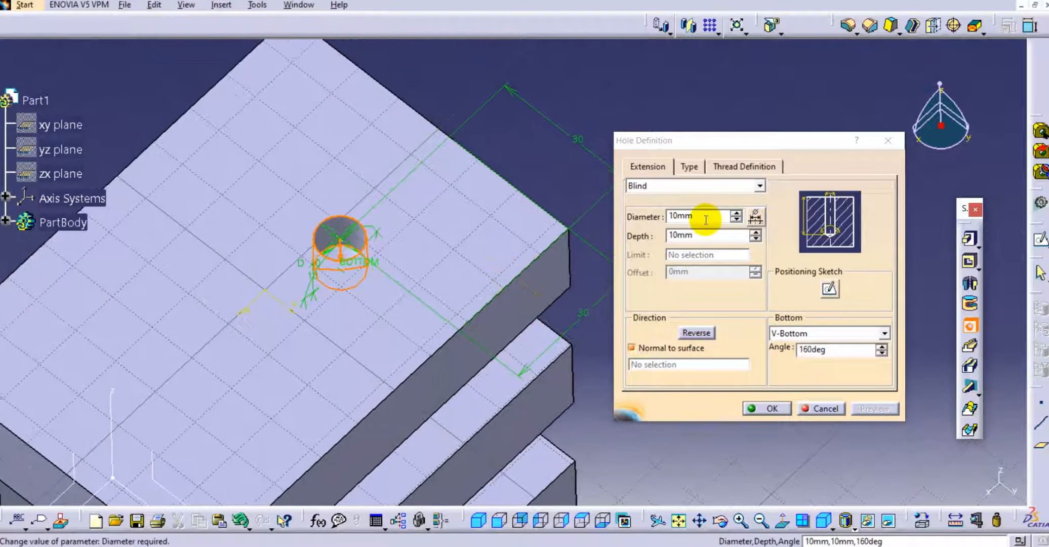
Set the hole's diameter to 25 mm and preview it on the block.
drag(701, 216, 628, 212)
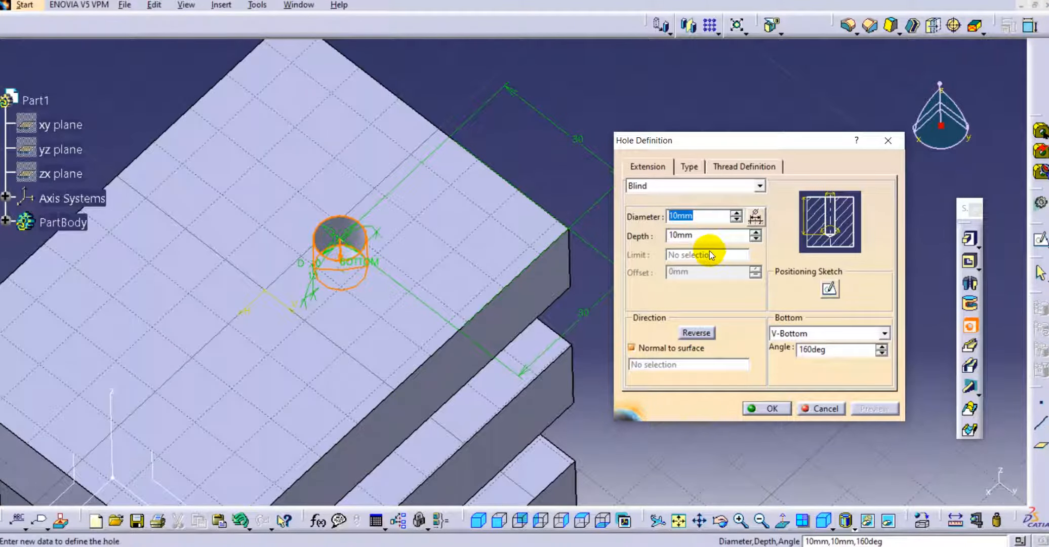
text(25)
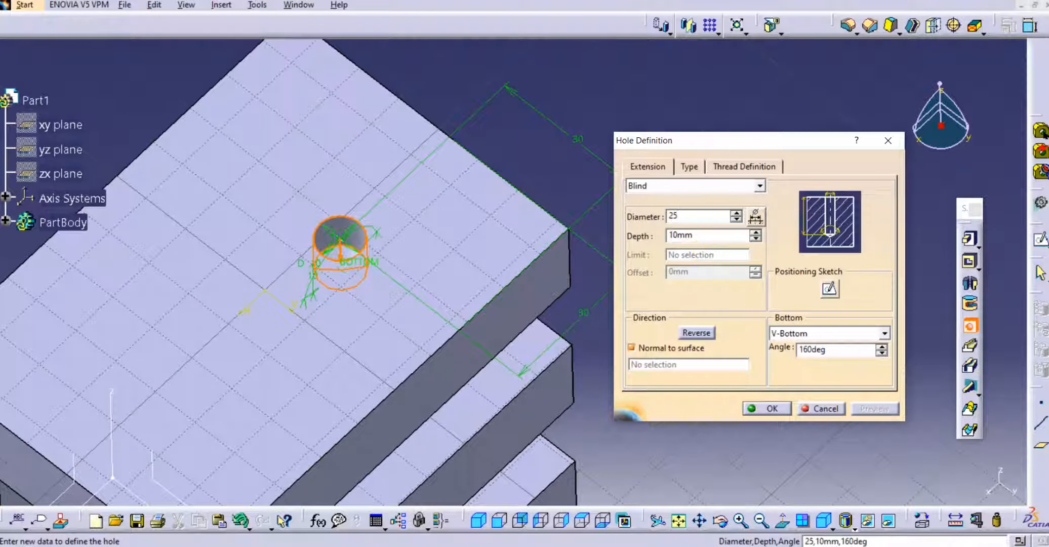
click(706, 235)
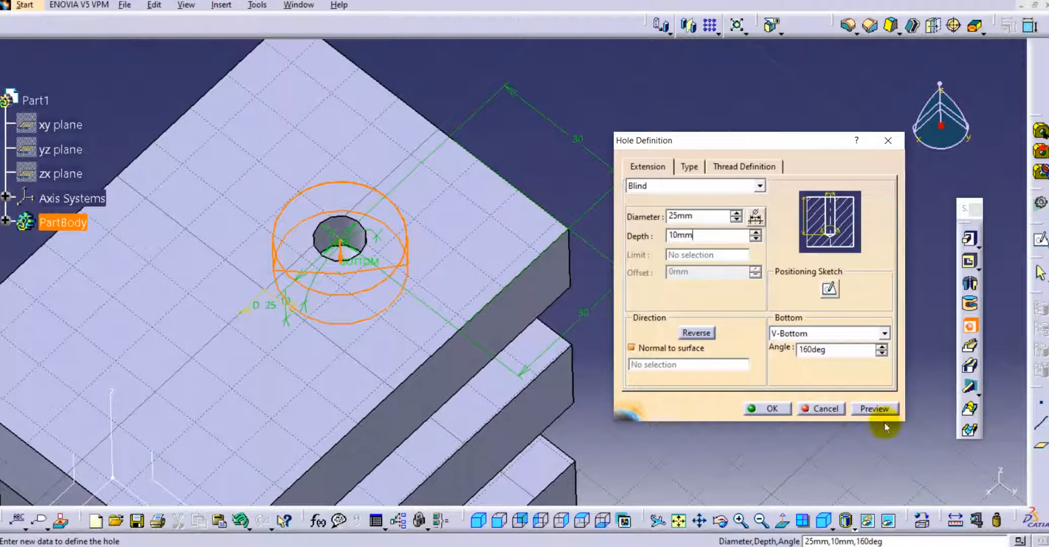
click(874, 409)
middle_drag(363, 149, 300, 115)
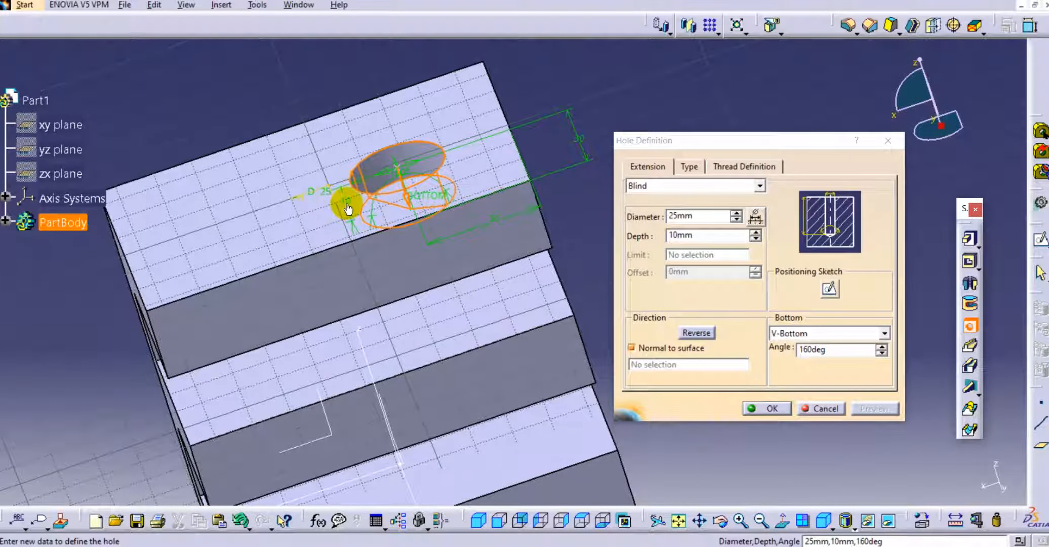
middle_drag(409, 306, 450, 351)
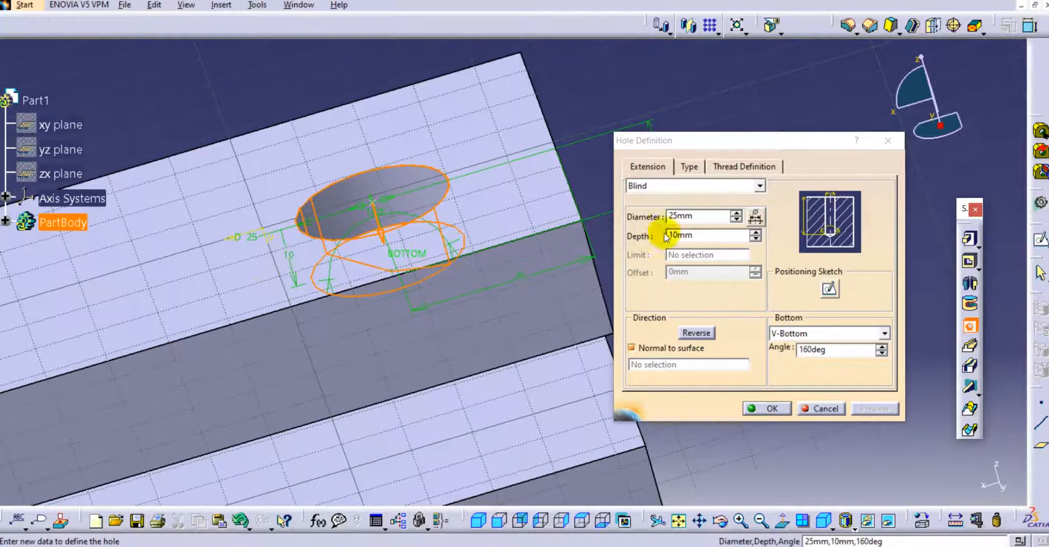
Increase the blind hole's depth to 18 mm and preview the result.
click(754, 232)
click(755, 232)
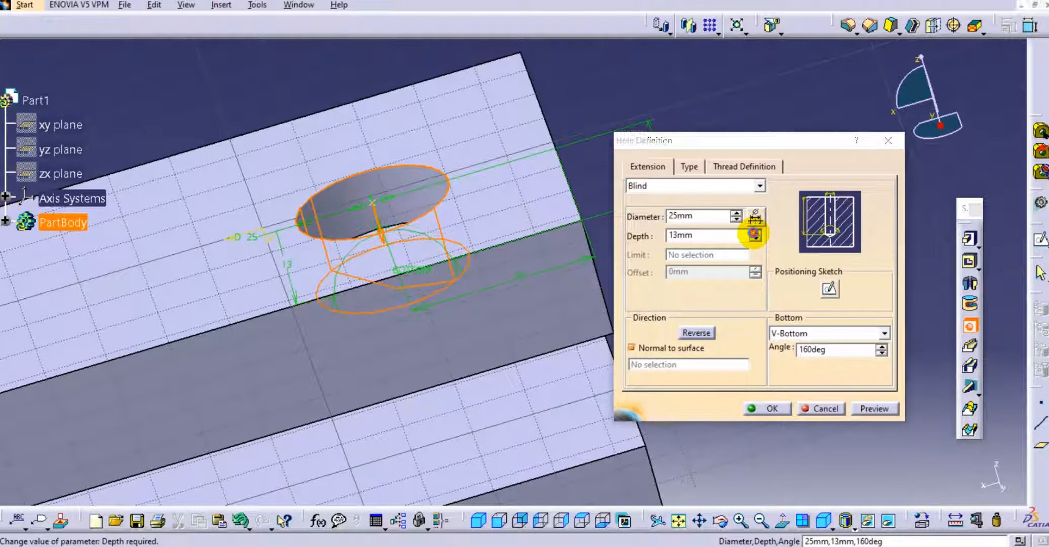
click(754, 232)
click(755, 232)
click(754, 233)
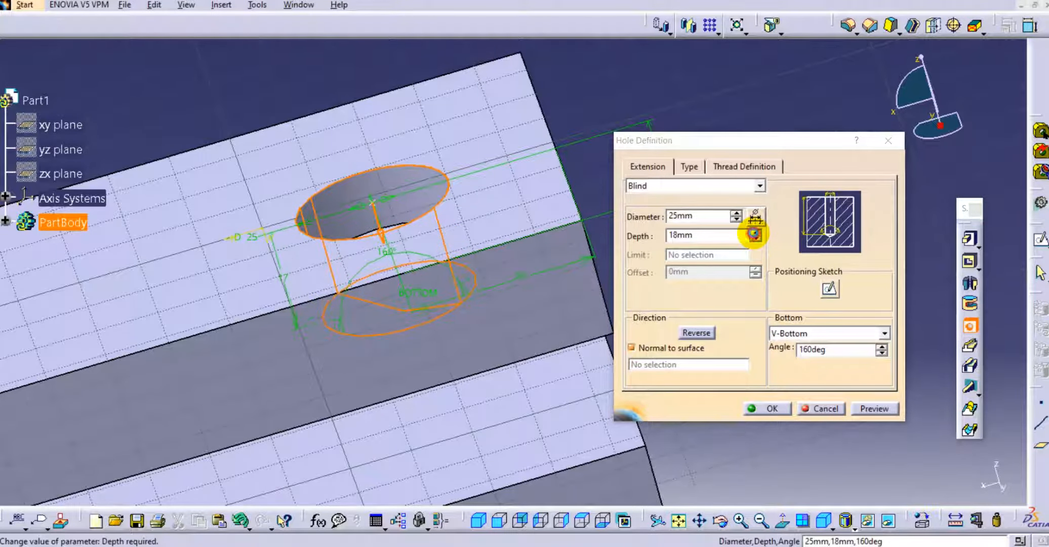
click(874, 408)
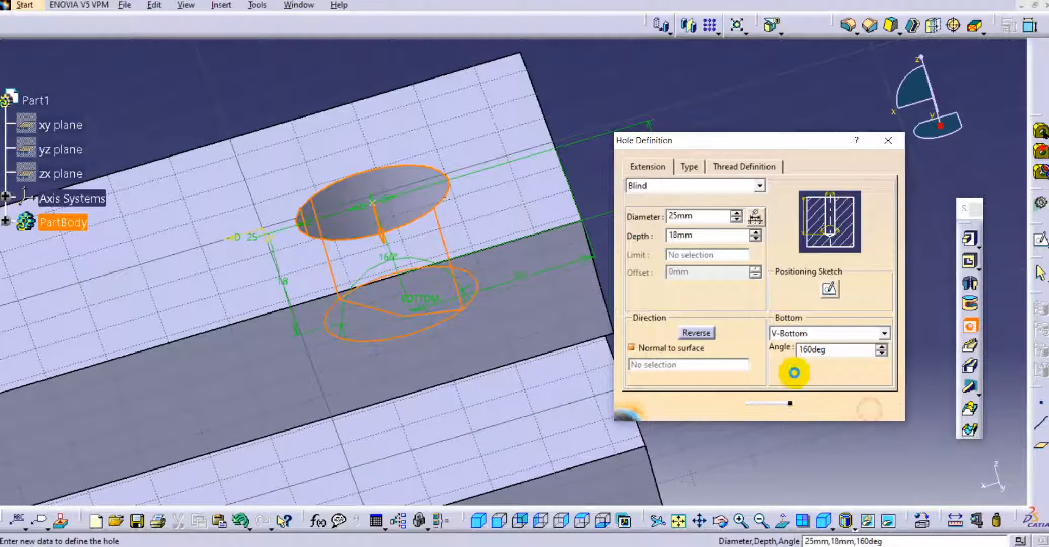
Apply the blind hole with its V-shaped bottom and inspect the inside of the hole.
click(770, 408)
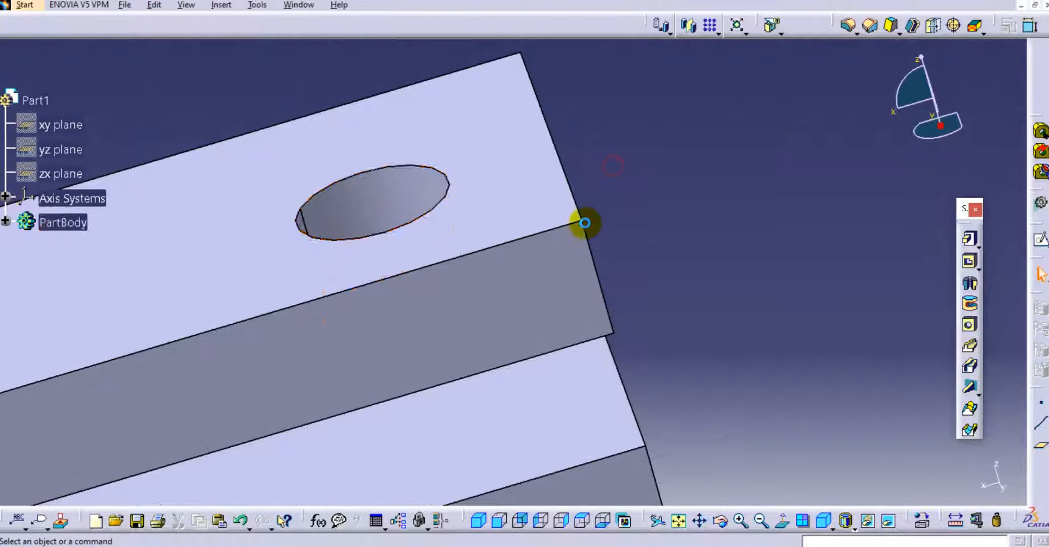
middle_drag(370, 133, 511, 348)
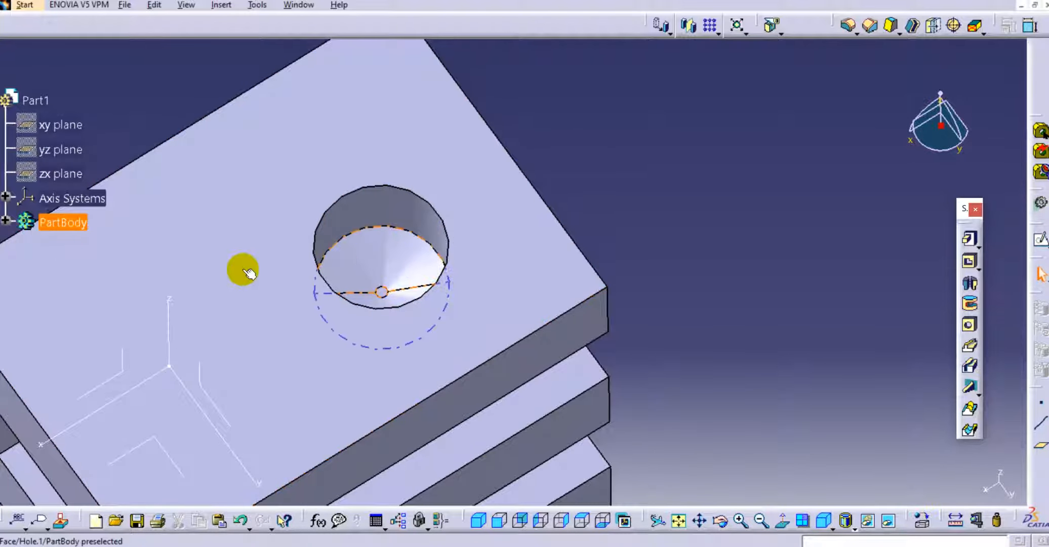
Reopen the hole's definition, switch its bottom shape to Flat, preview it and apply the change.
click(5, 222)
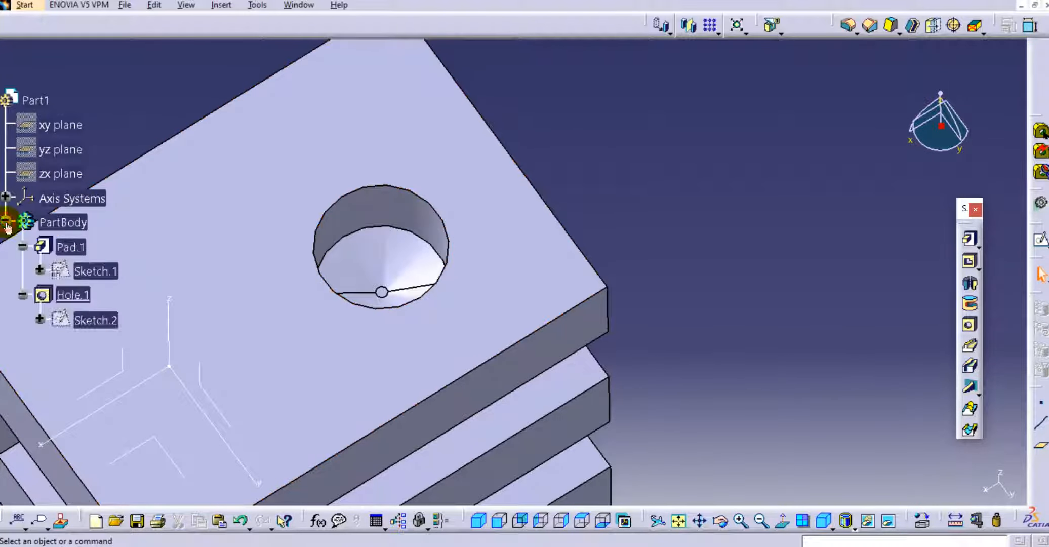
double_click(85, 297)
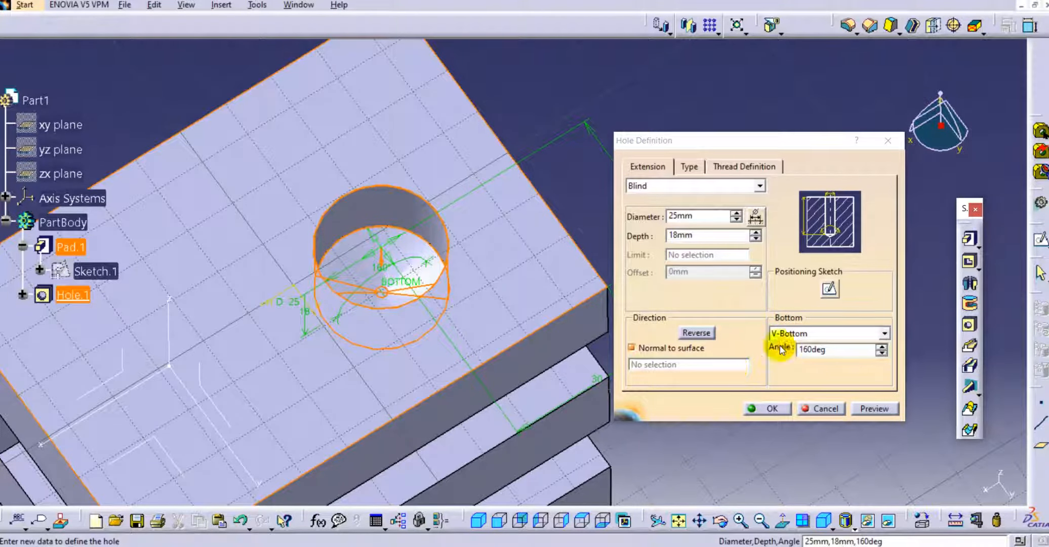
click(832, 330)
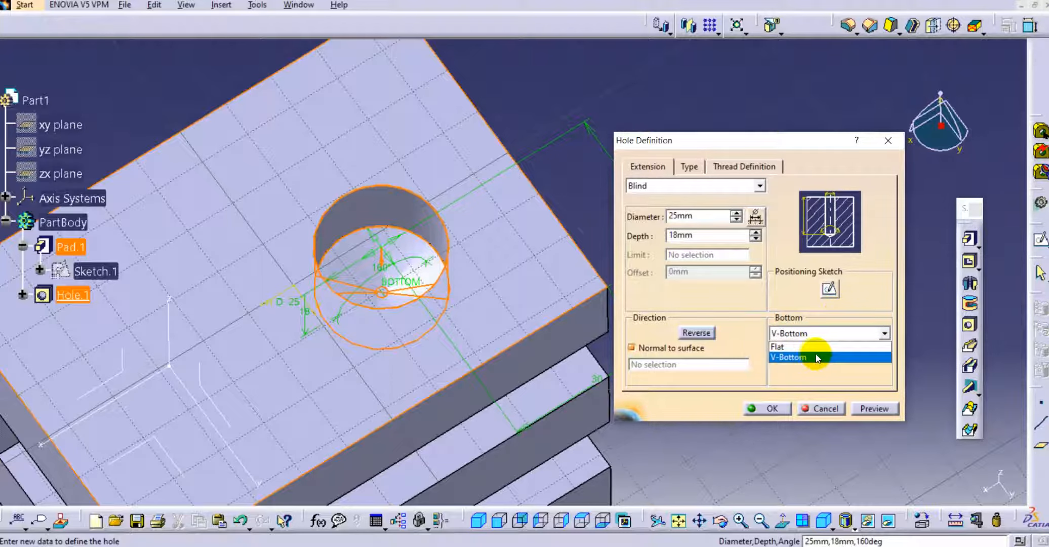
click(796, 332)
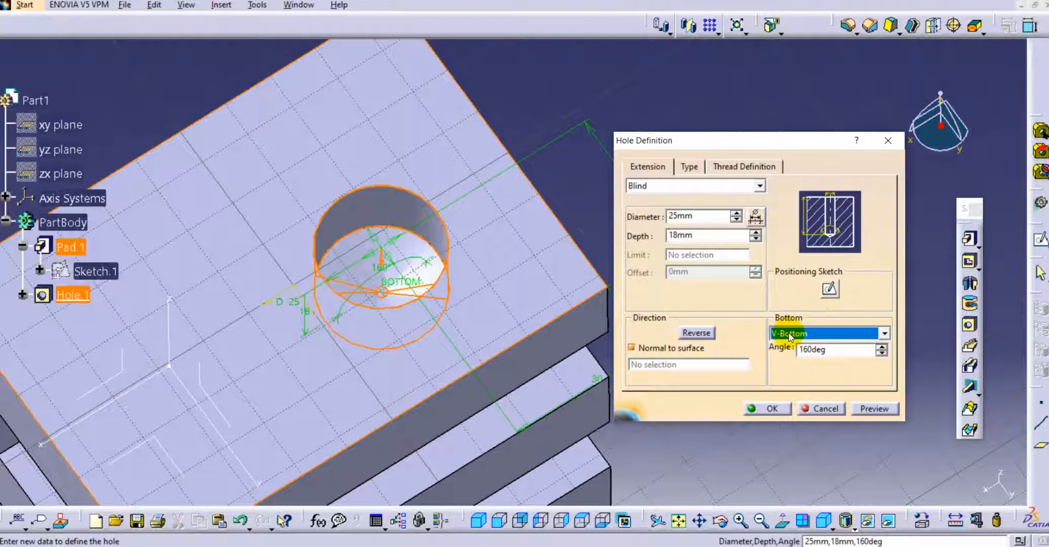
click(818, 333)
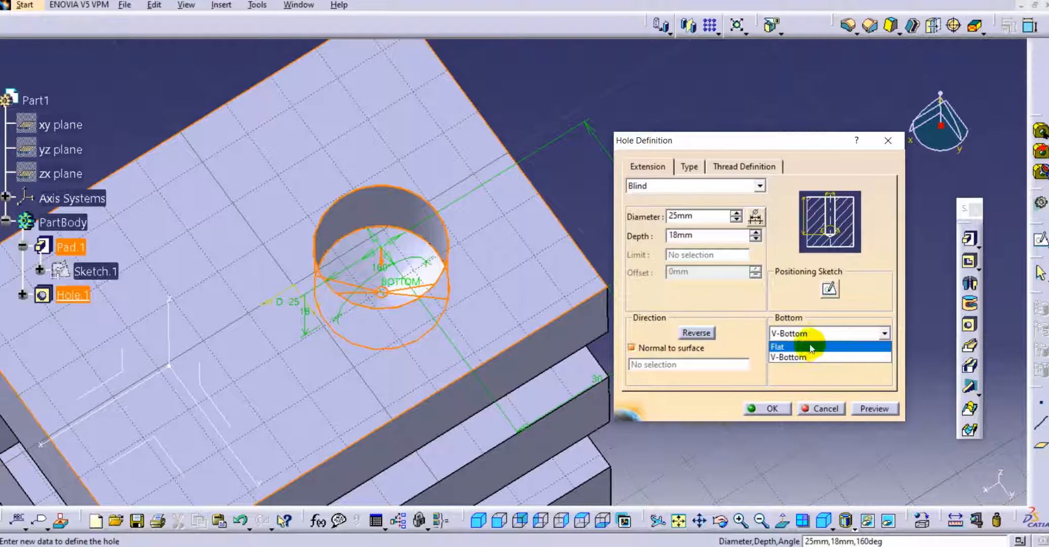
click(812, 347)
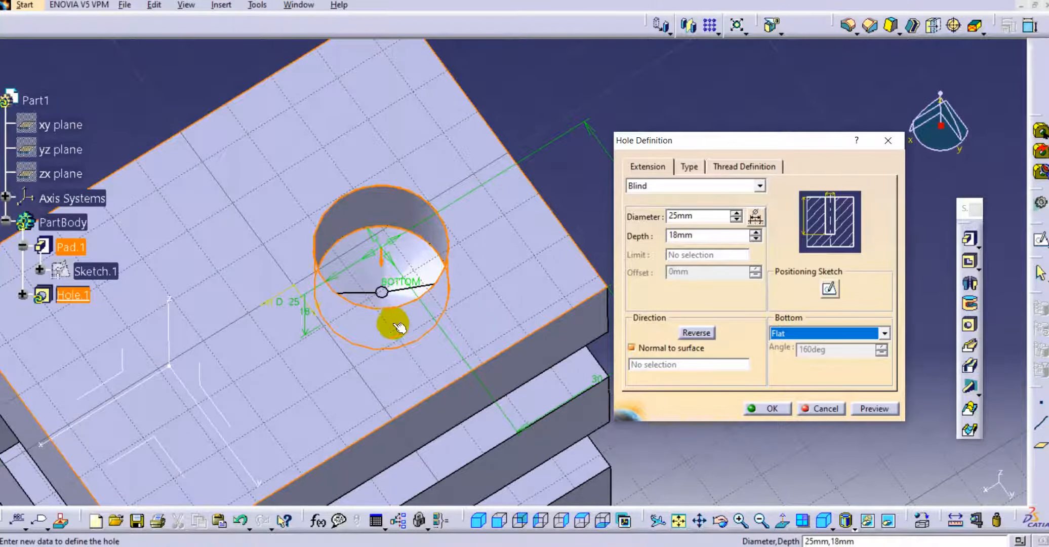
middle_drag(381, 308, 389, 244)
middle_drag(318, 261, 277, 269)
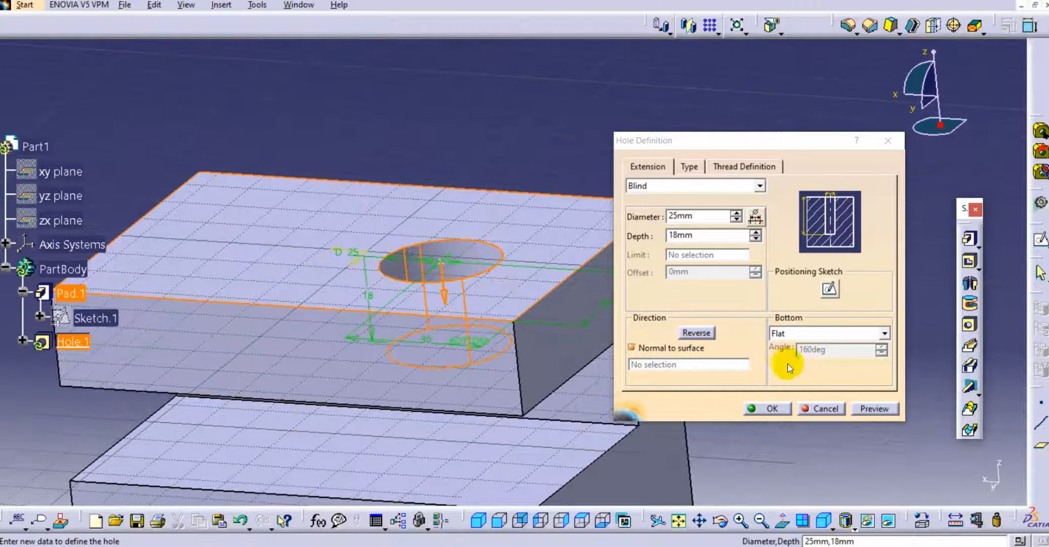
click(865, 408)
click(772, 408)
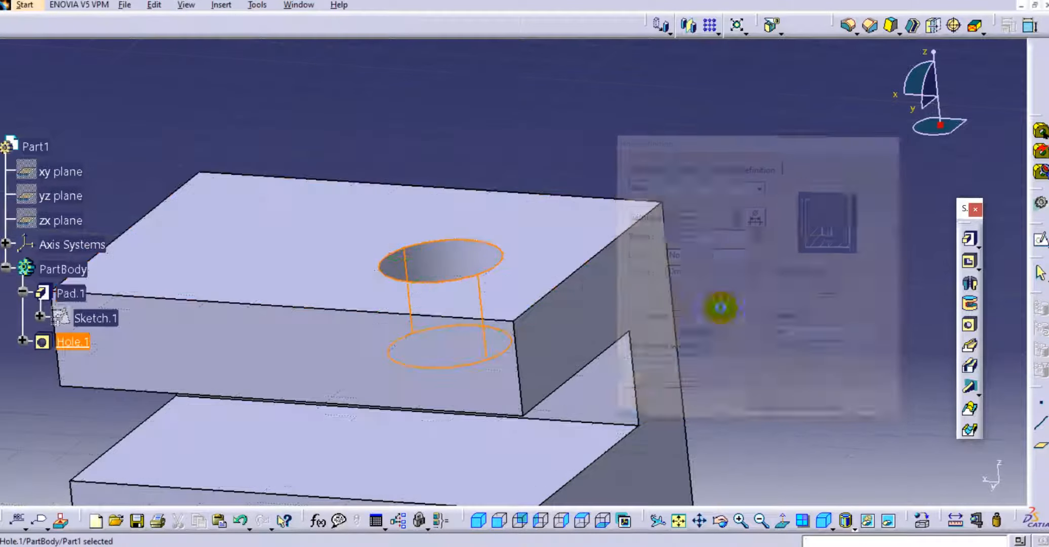
Display the part in wireframe and inspect the shape of the hole's bottom inside the block.
middle_drag(428, 269, 467, 293)
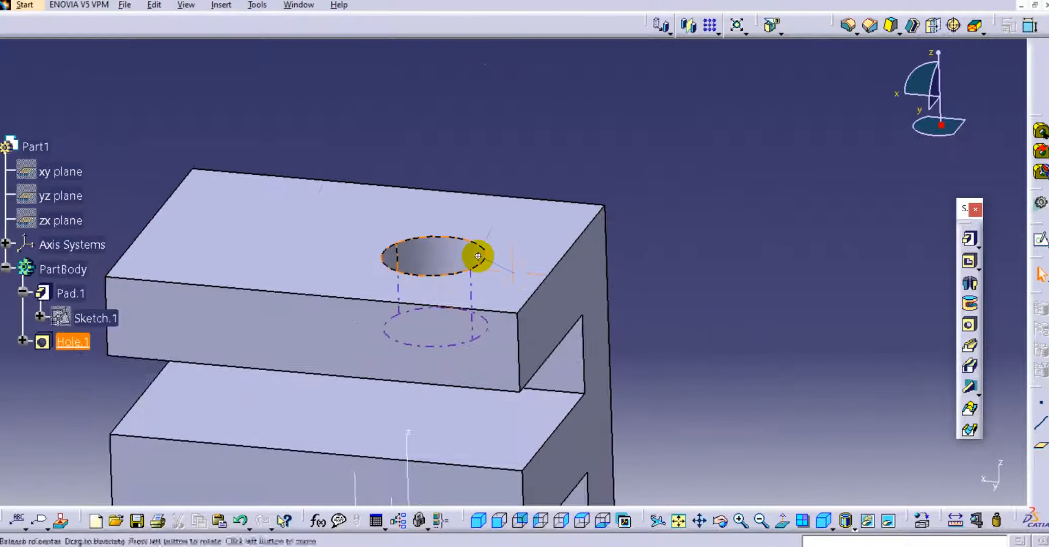
click(518, 350)
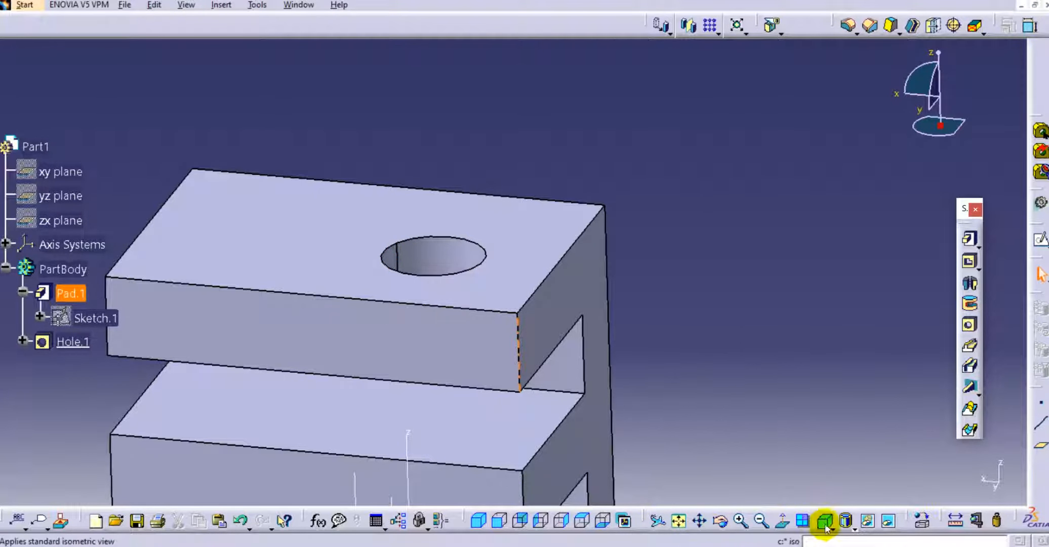
click(857, 527)
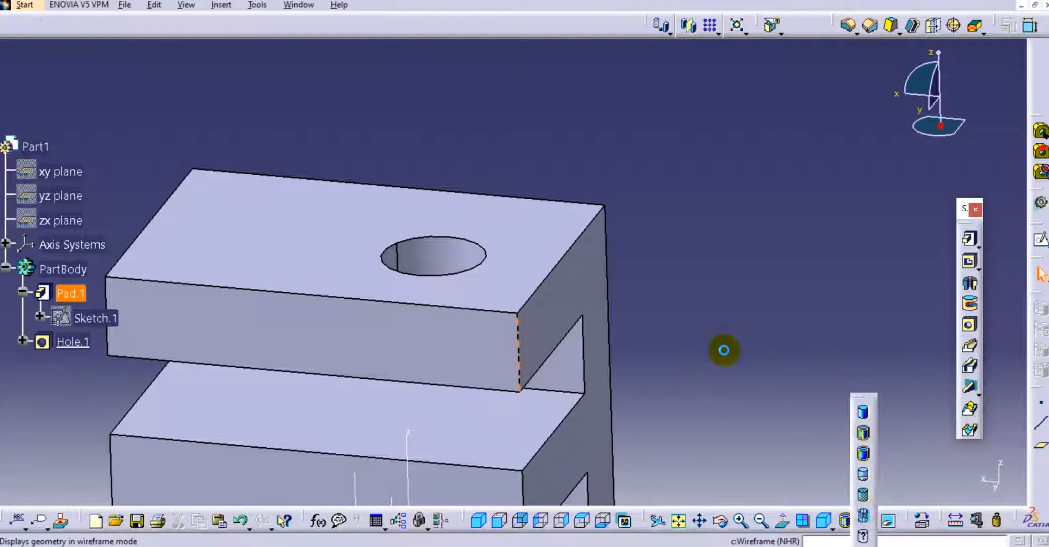
middle_drag(377, 324, 384, 302)
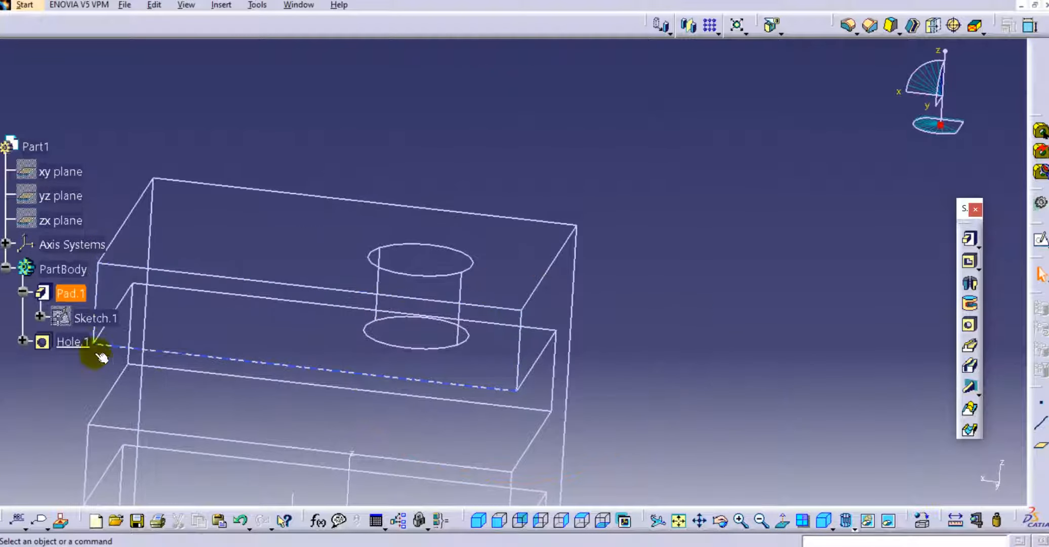
Reopen the hole's definition and set its bottom shape to V-Bottom.
double_click(70, 344)
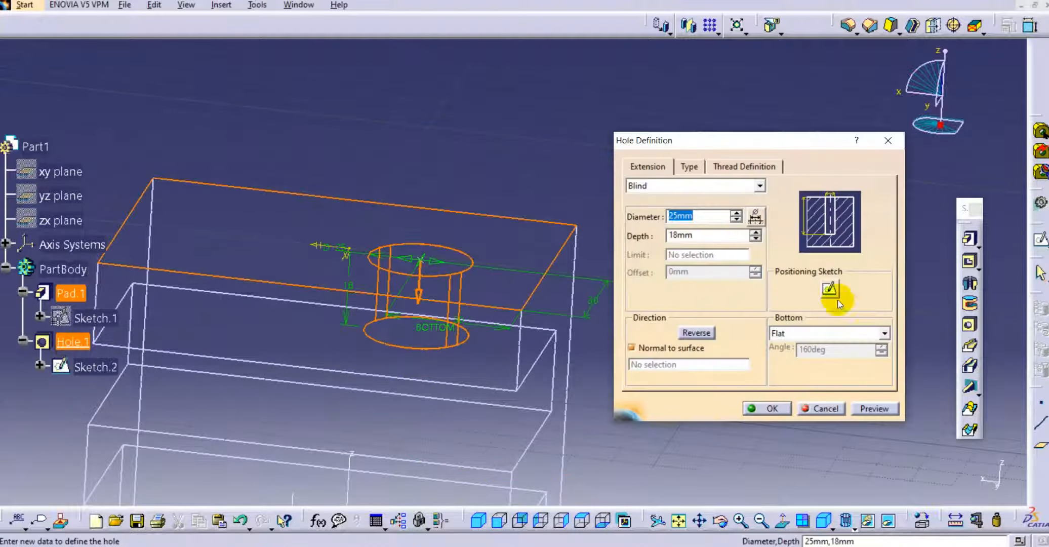
click(815, 333)
click(818, 356)
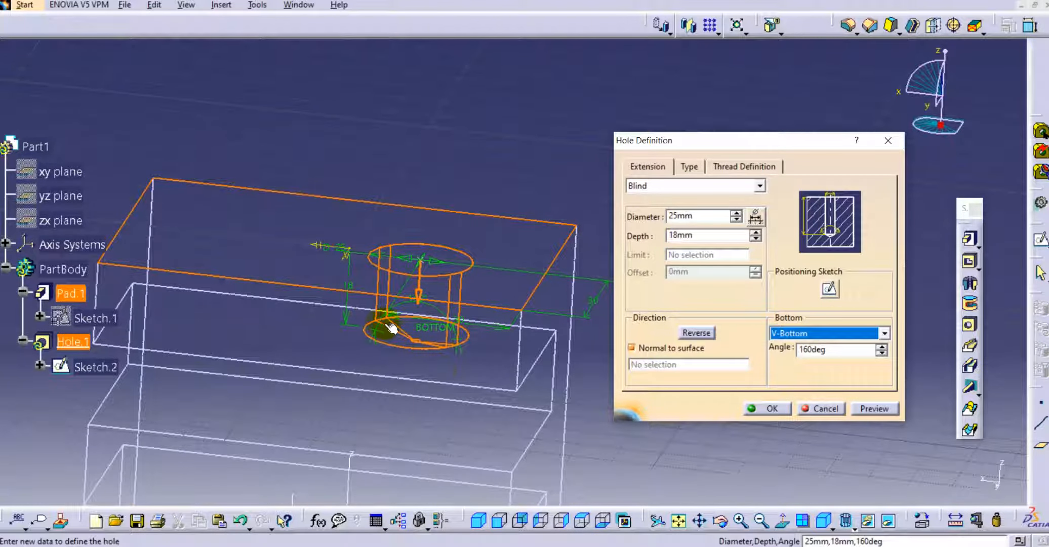
Set the hole's V-bottom angle to 100 degrees, preview it, apply the change and inspect the hole.
double_click(842, 349)
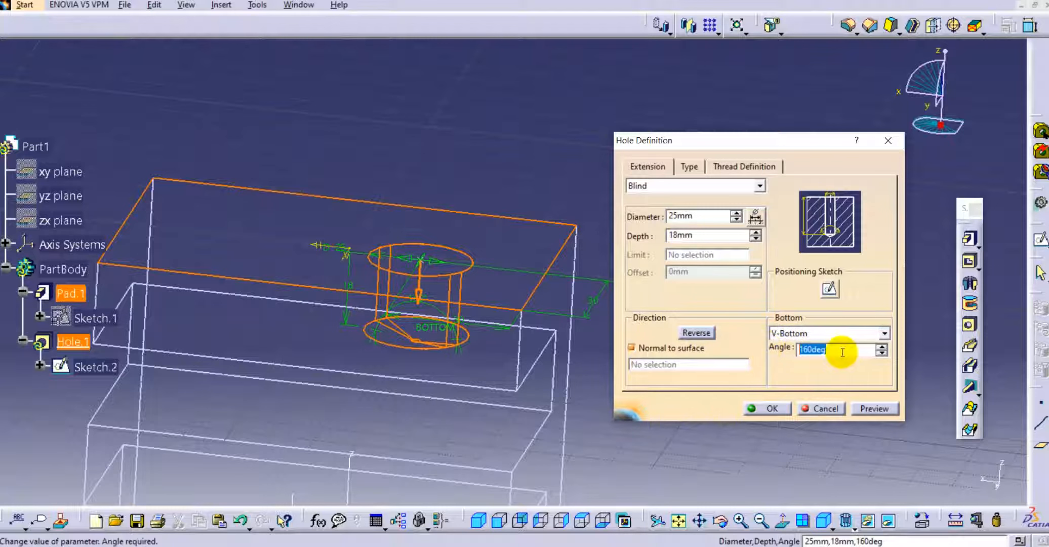
click(882, 346)
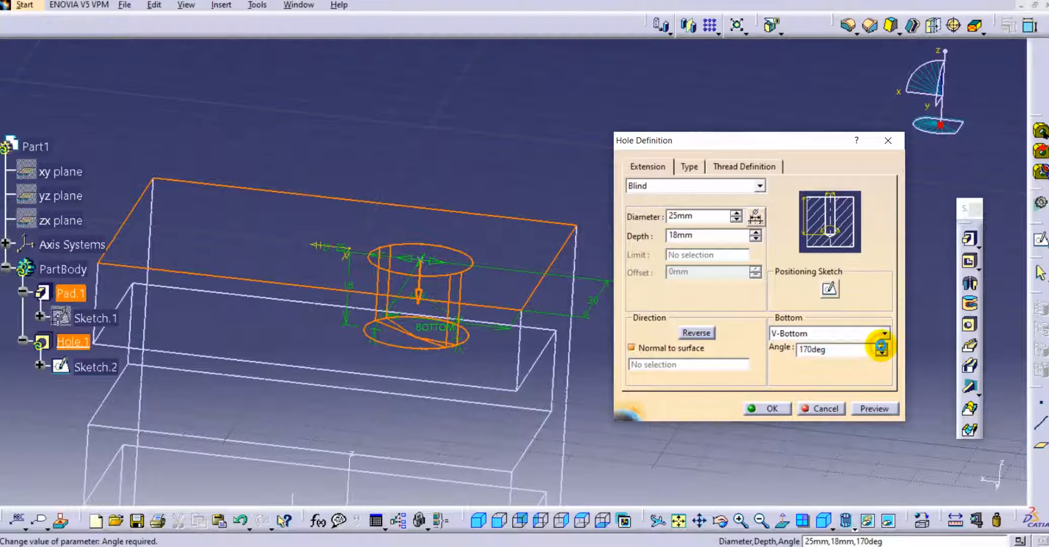
click(881, 353)
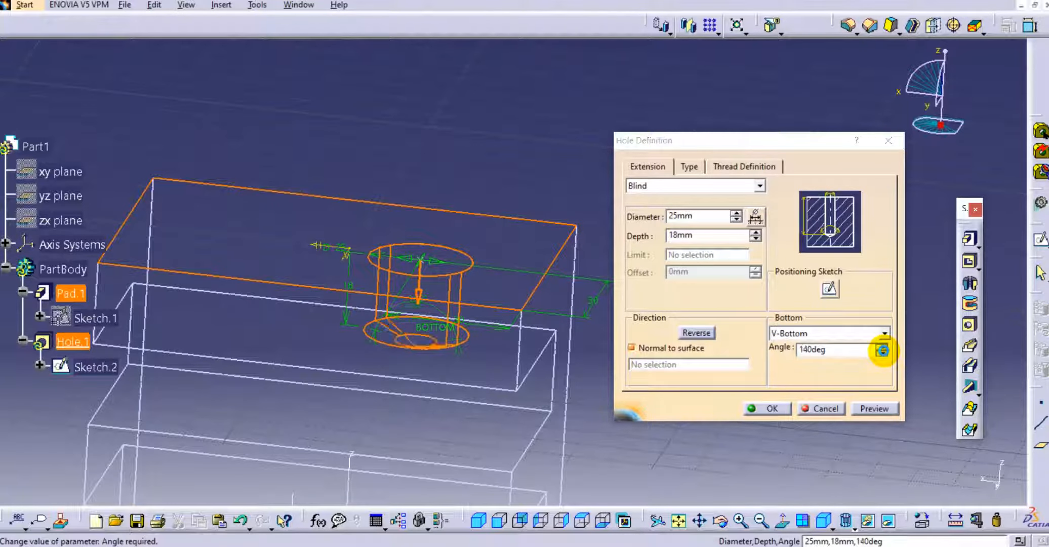
click(881, 353)
click(881, 352)
click(882, 353)
click(881, 353)
click(874, 408)
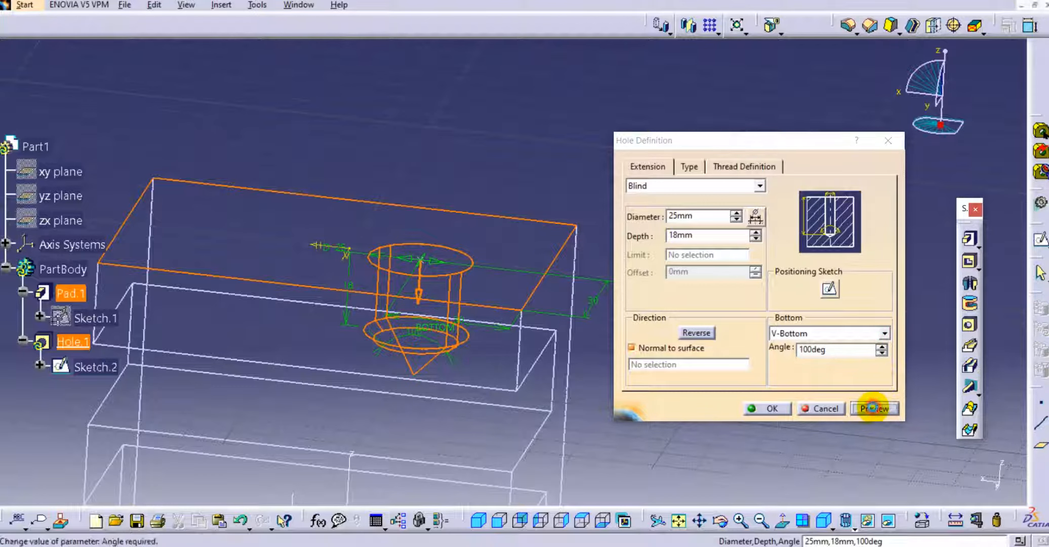
click(767, 409)
middle_drag(546, 302, 623, 272)
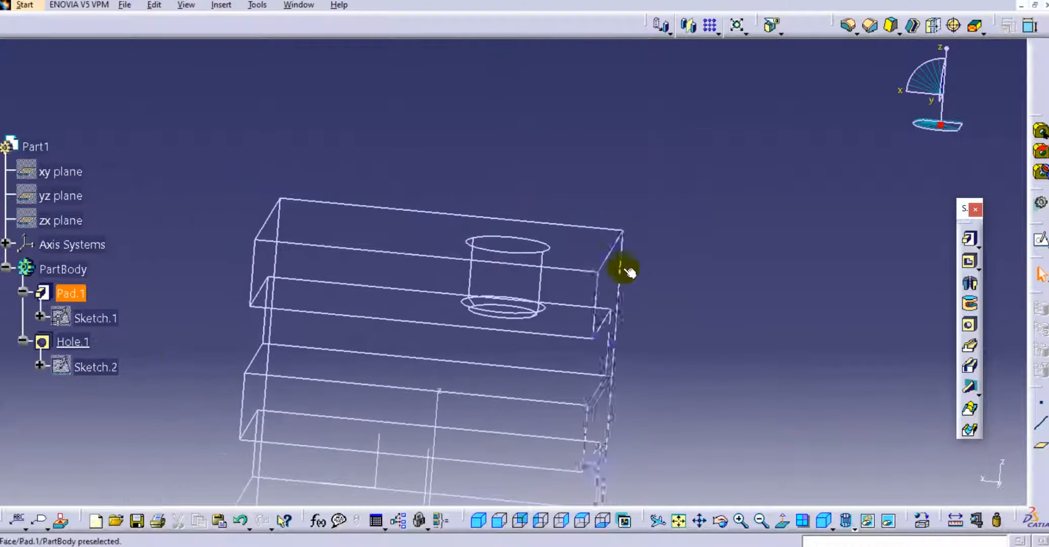
Reopen the hole's definition and switch the part's display to shading with edges.
double_click(69, 342)
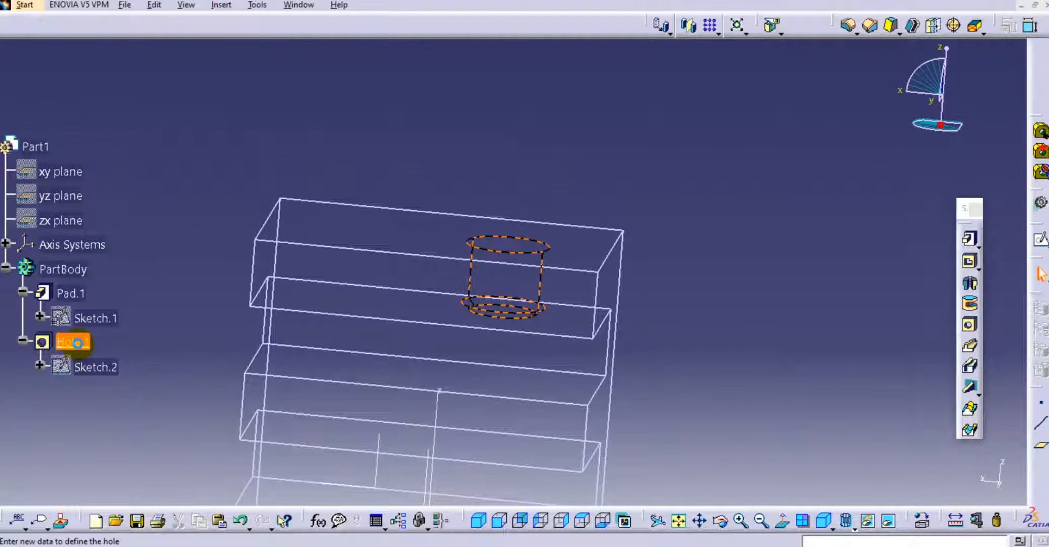
click(846, 527)
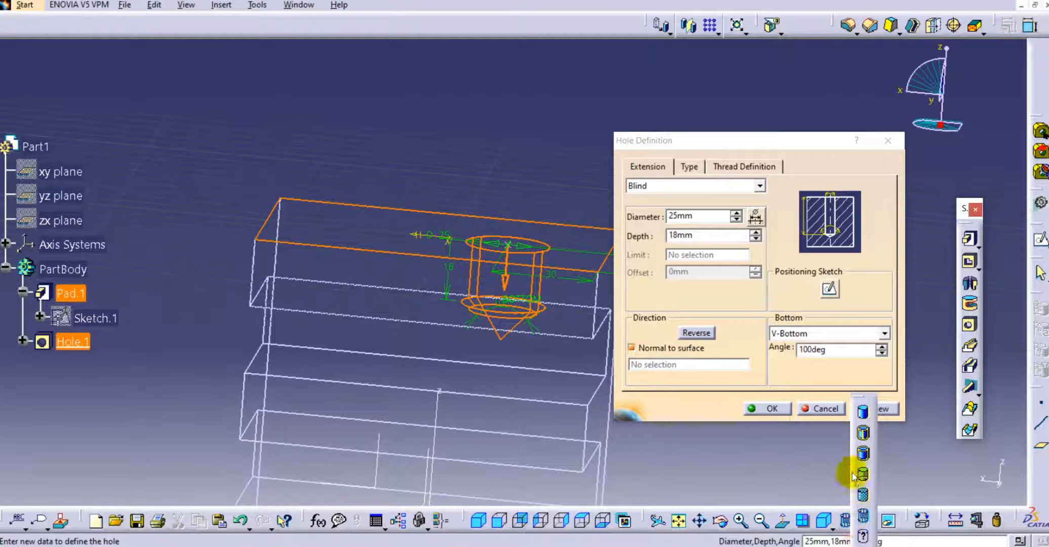
click(864, 435)
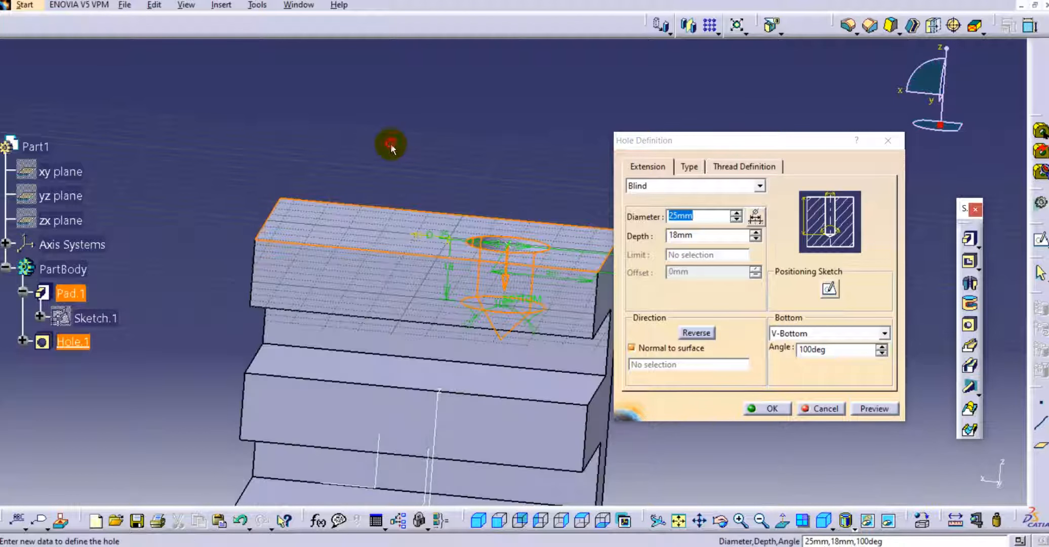
middle_drag(351, 164, 513, 160)
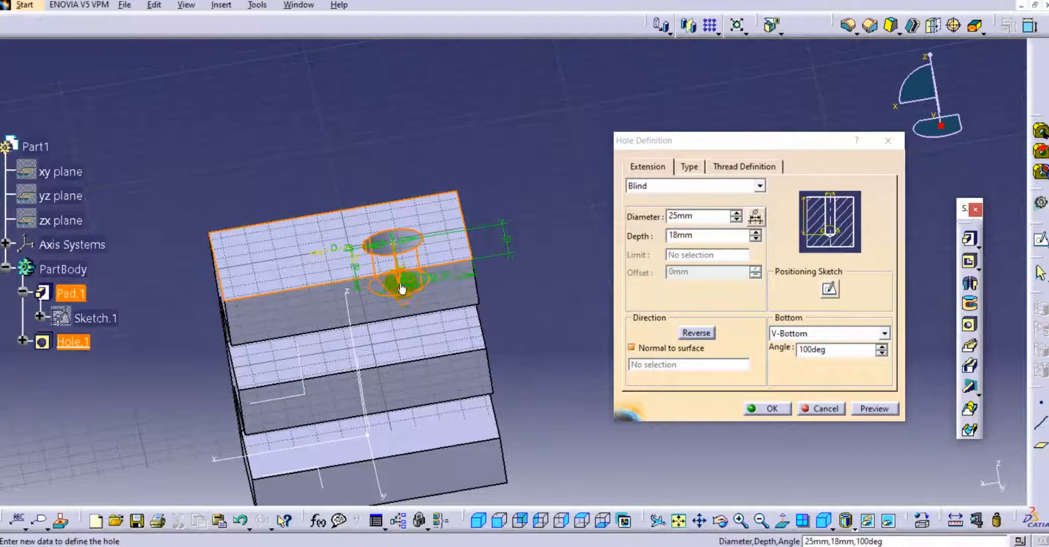
Reverse the hole's direction to preview it, restore the original direction and accept the hole definition.
click(697, 332)
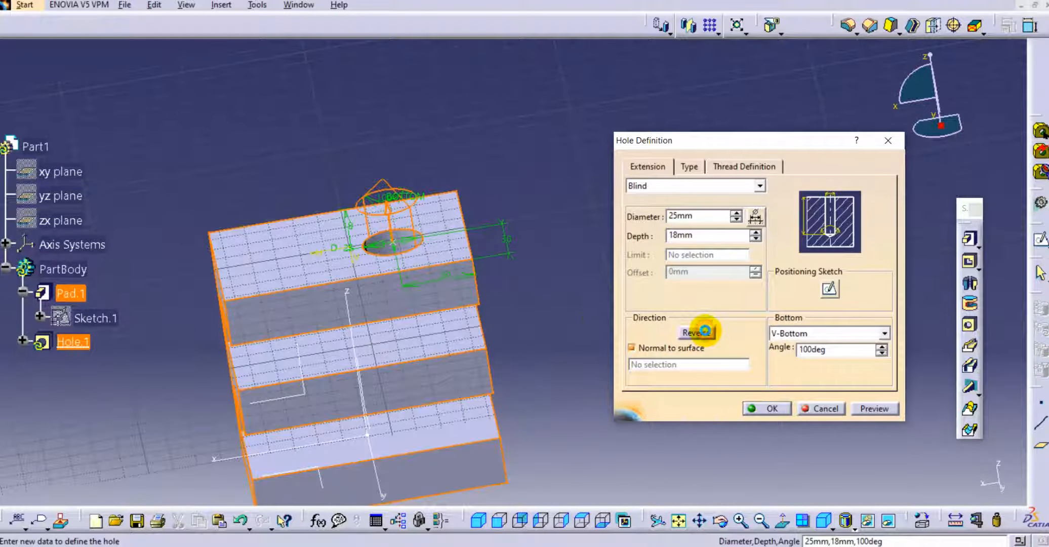
click(704, 331)
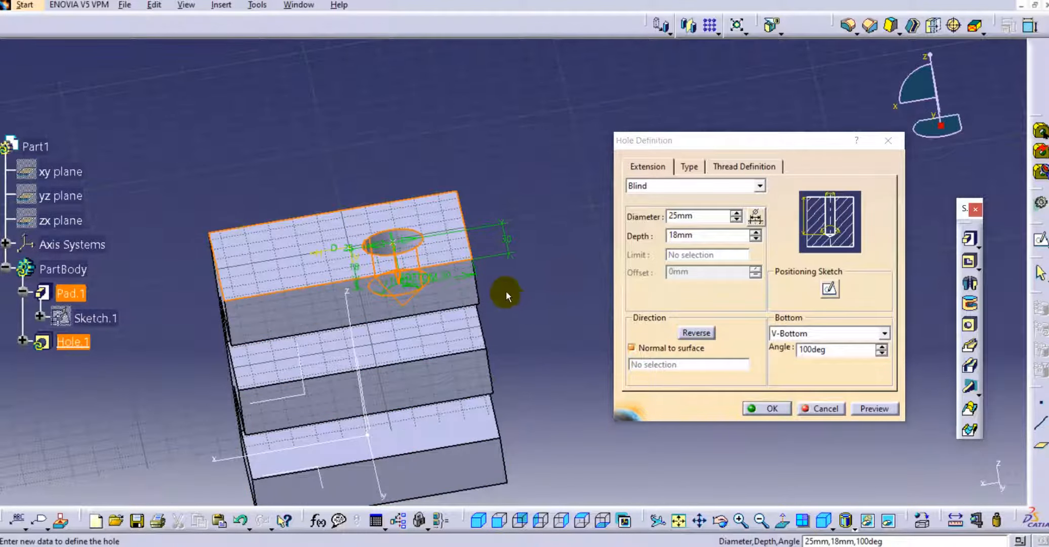
click(773, 409)
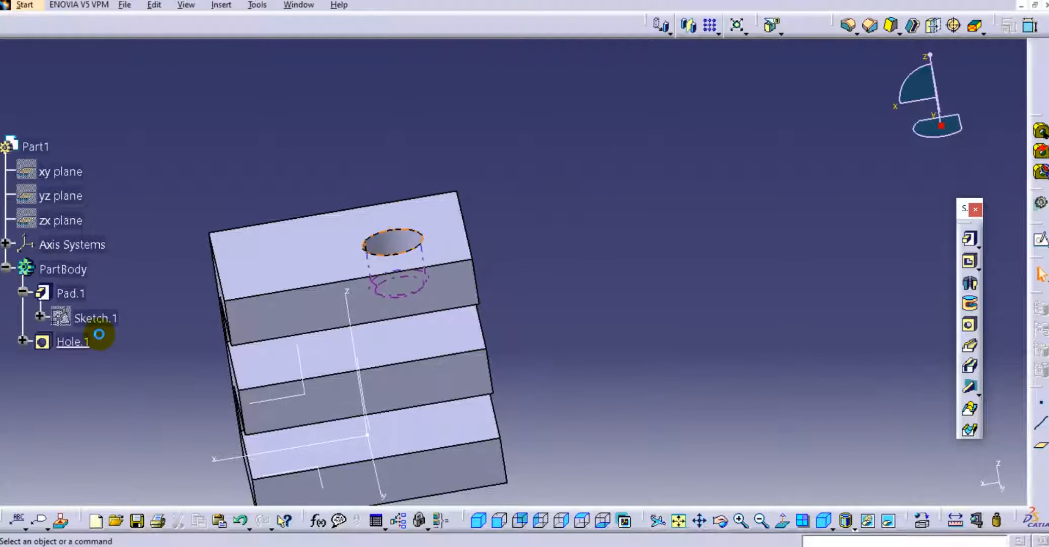
double_click(71, 343)
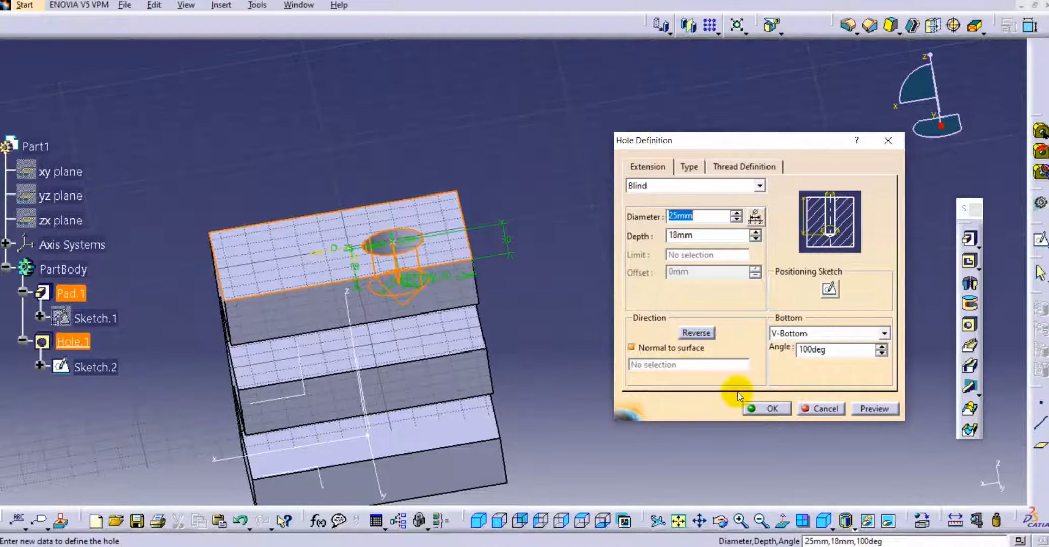
click(632, 348)
click(654, 365)
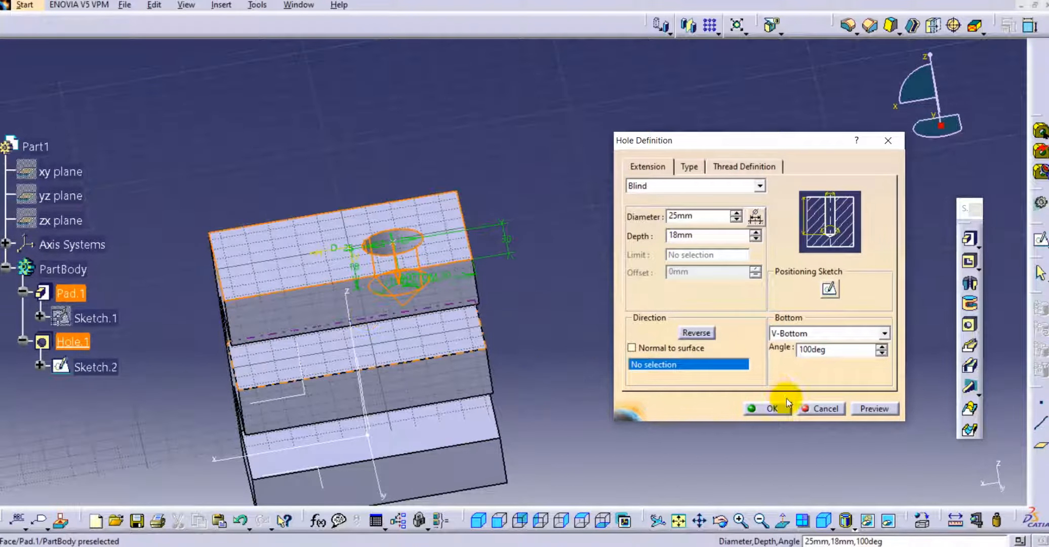
click(840, 407)
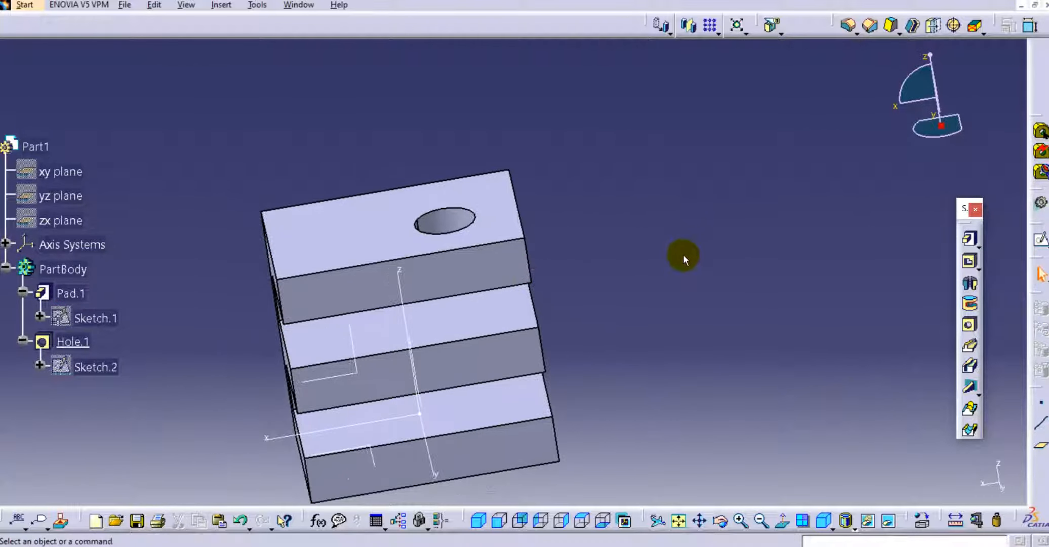
Open a positioned sketch on the absolute axis system's YZ plane with implicit origin and orientation.
click(479, 517)
middle_drag(679, 265, 700, 216)
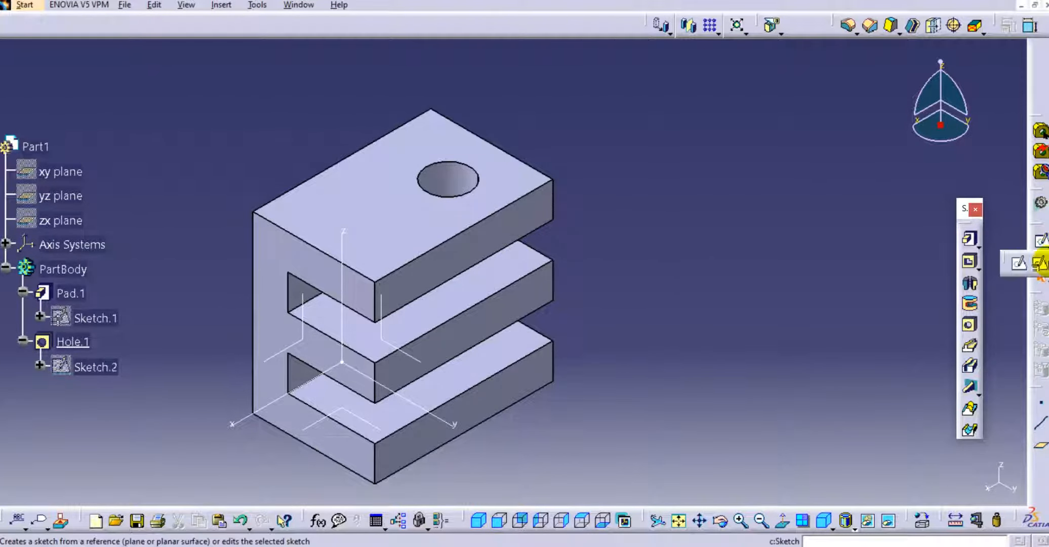
click(1039, 263)
click(390, 346)
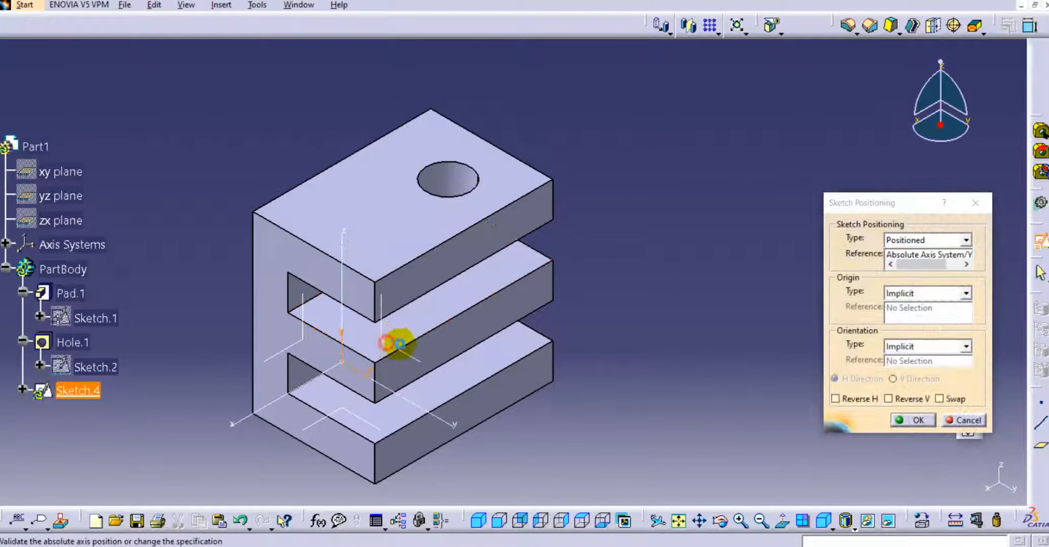
click(910, 420)
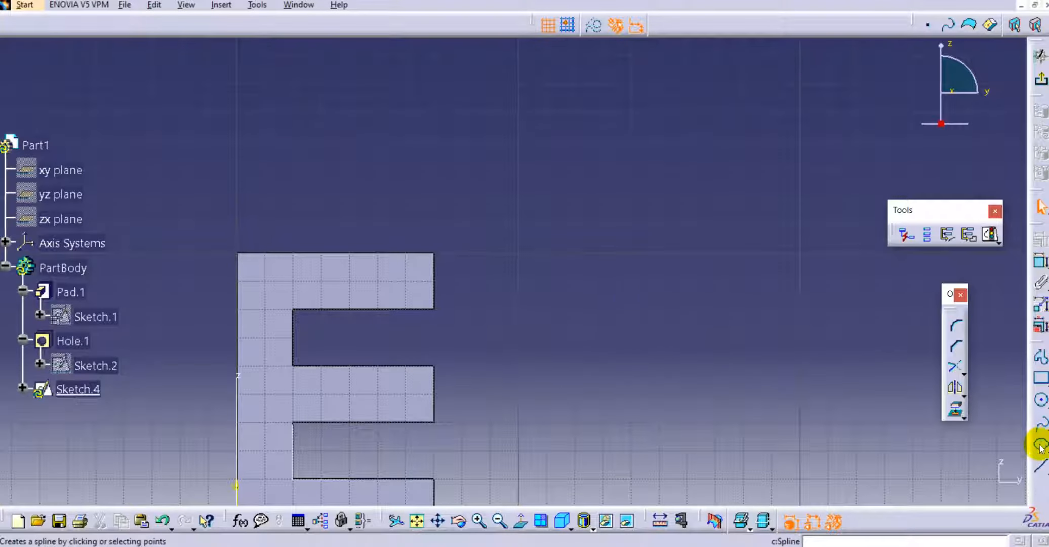
Sketch a slanted line crossing the E profile's upper arm and exit the sketch.
click(1041, 465)
click(449, 205)
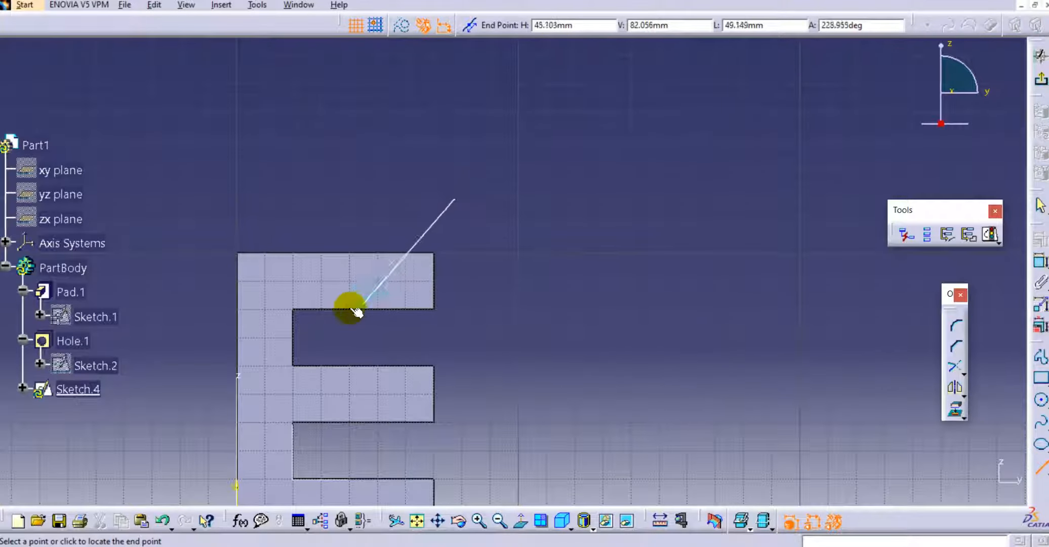
click(334, 320)
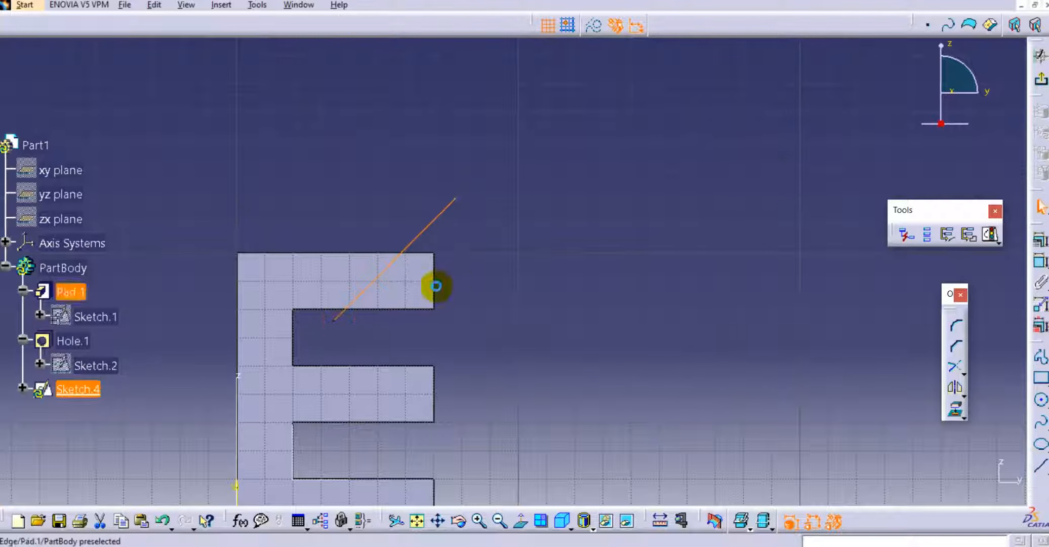
click(1030, 87)
click(656, 132)
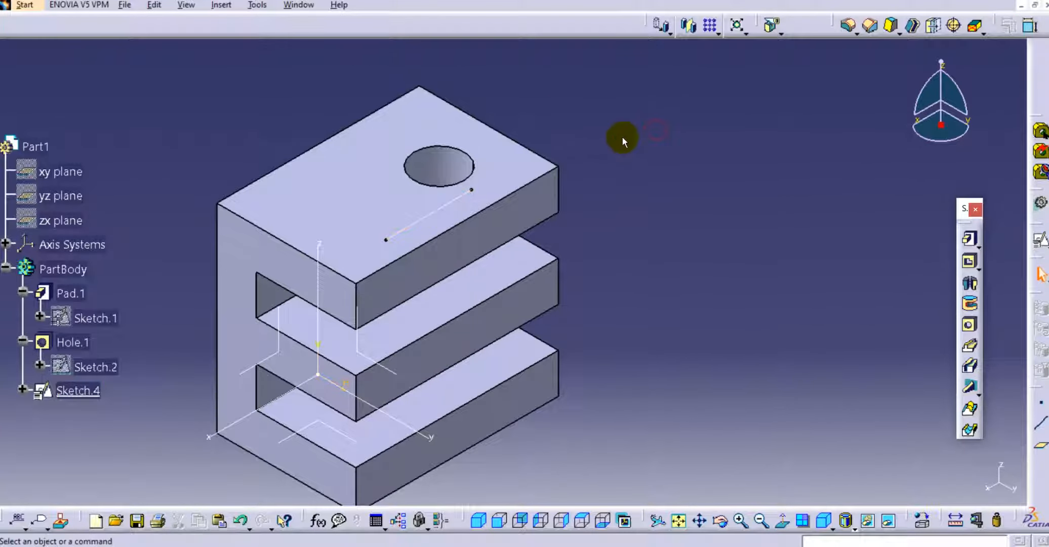
Delete the existing hole from the part body.
right_click(73, 343)
click(105, 254)
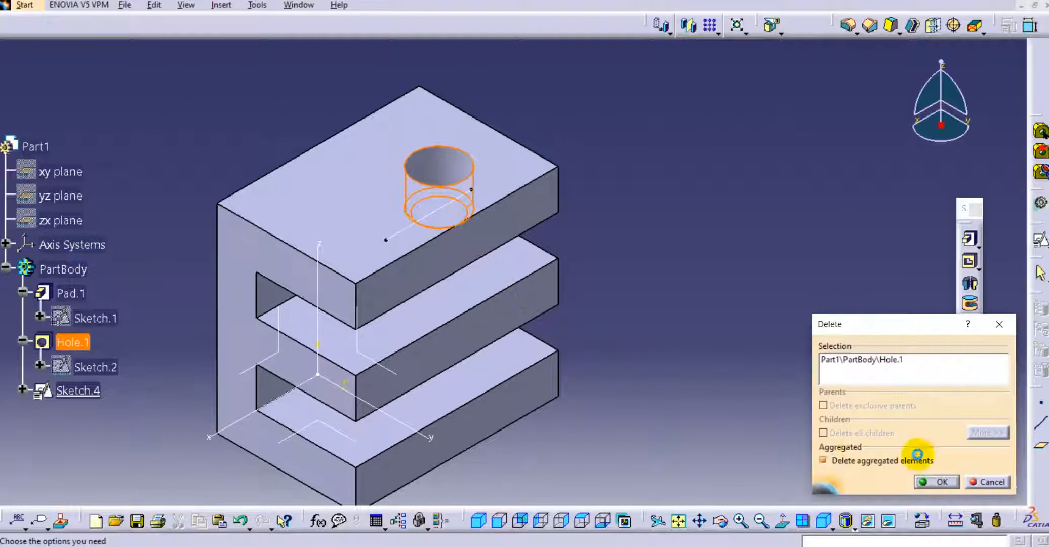
click(937, 481)
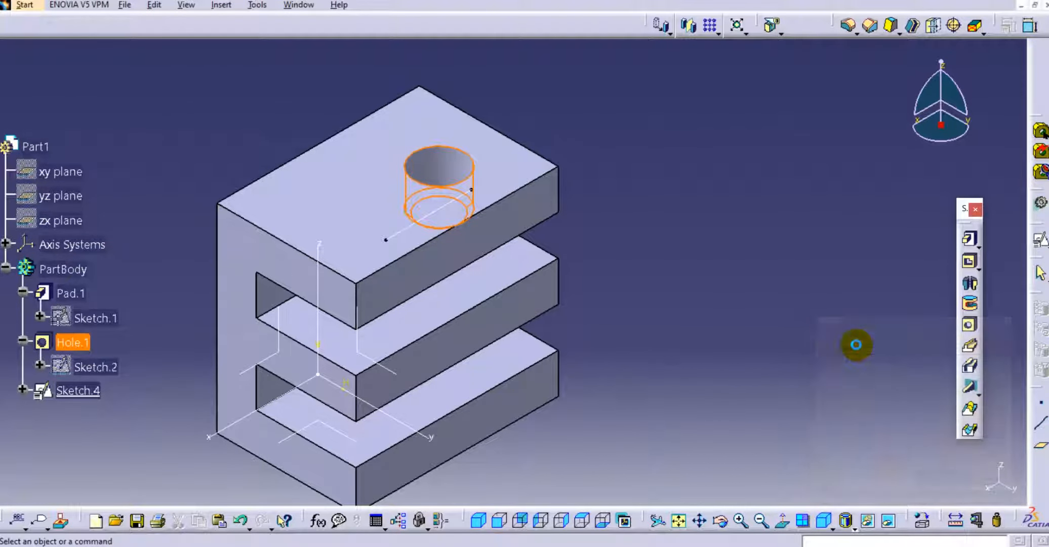
Start a new hole on the block's top face and open its positioning sketch.
click(968, 325)
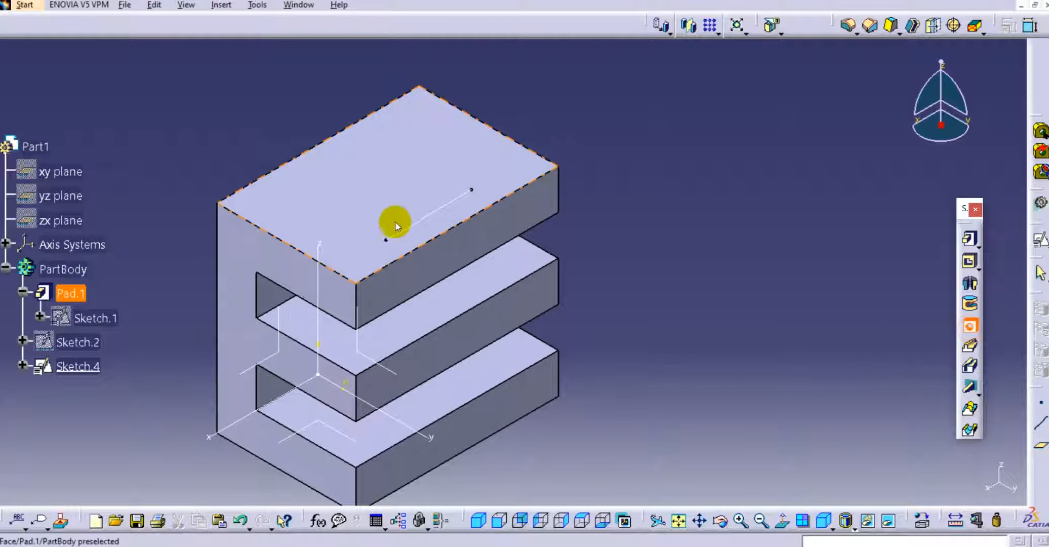
click(400, 184)
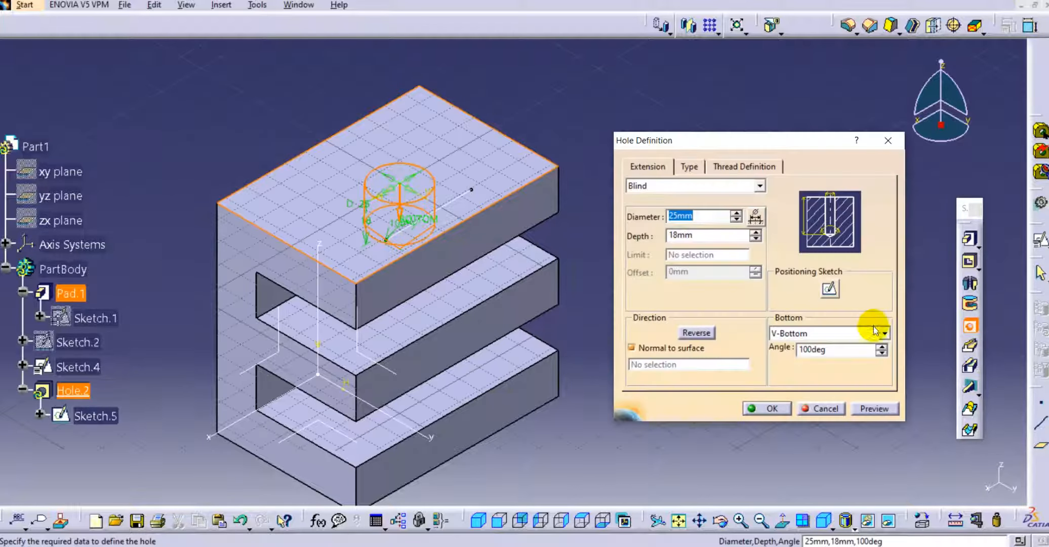
click(831, 290)
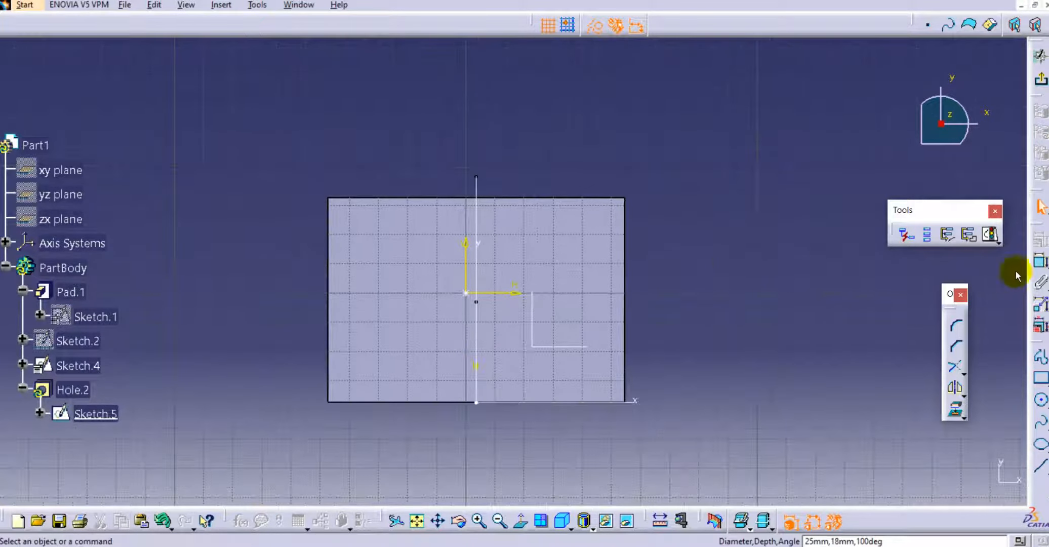
Dimension the hole's centre point from the upper and left edges of the top face.
click(1040, 261)
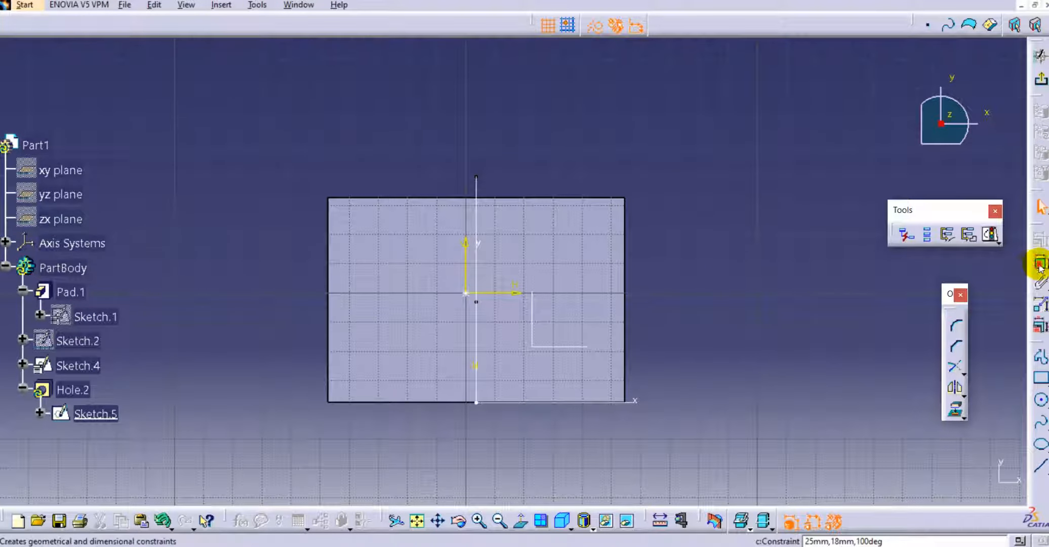
click(465, 293)
click(430, 200)
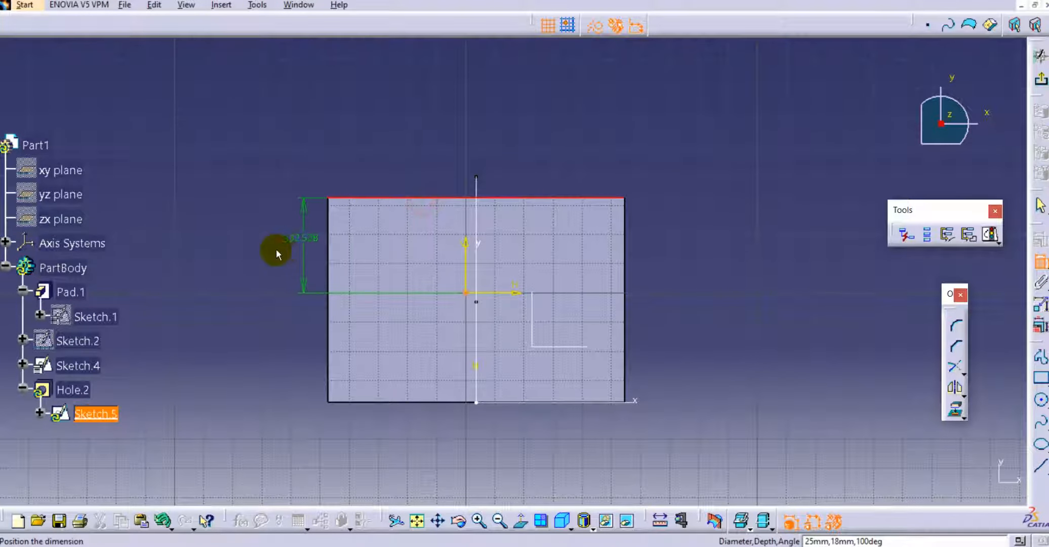
click(274, 246)
click(1038, 264)
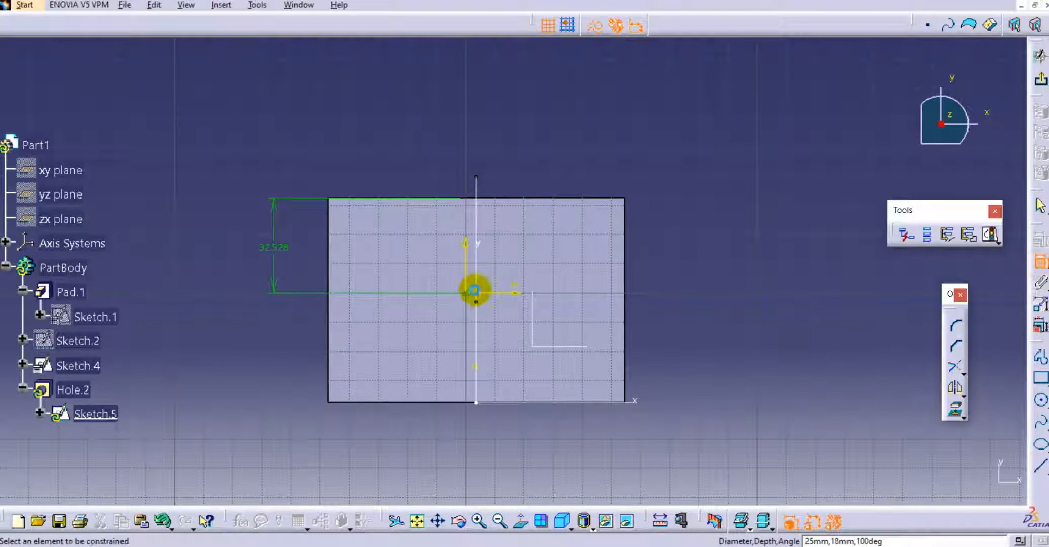
click(466, 293)
click(334, 275)
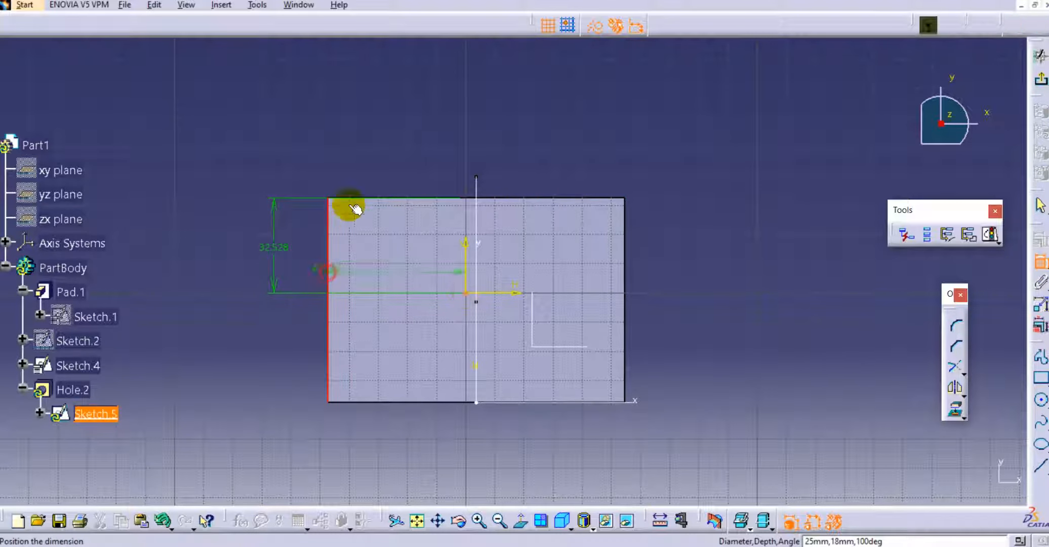
click(370, 160)
Set both hole-centre offsets to 30 mm and exit the positioning sketch.
double_click(375, 161)
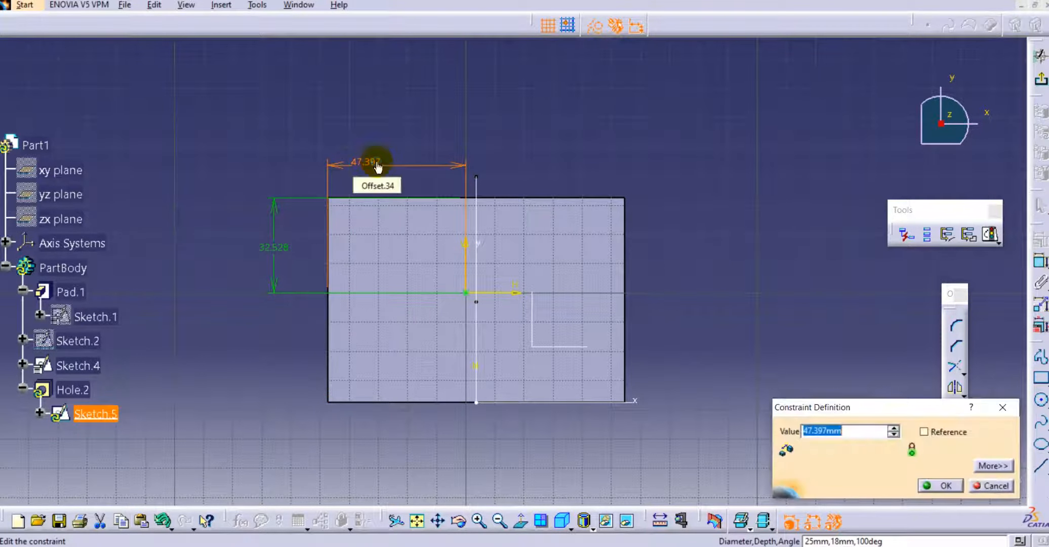
key(Return)
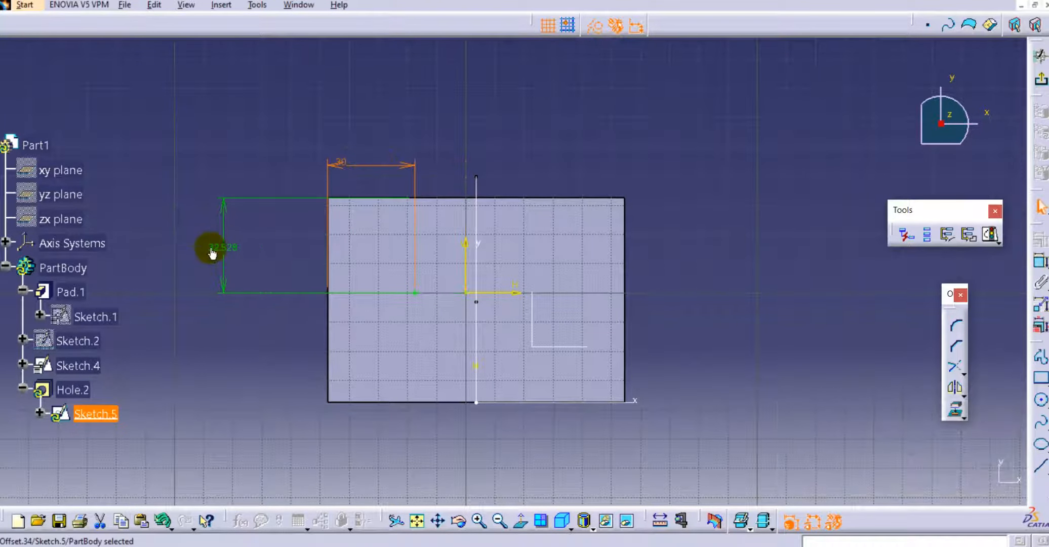
double_click(225, 246)
text(30mm)
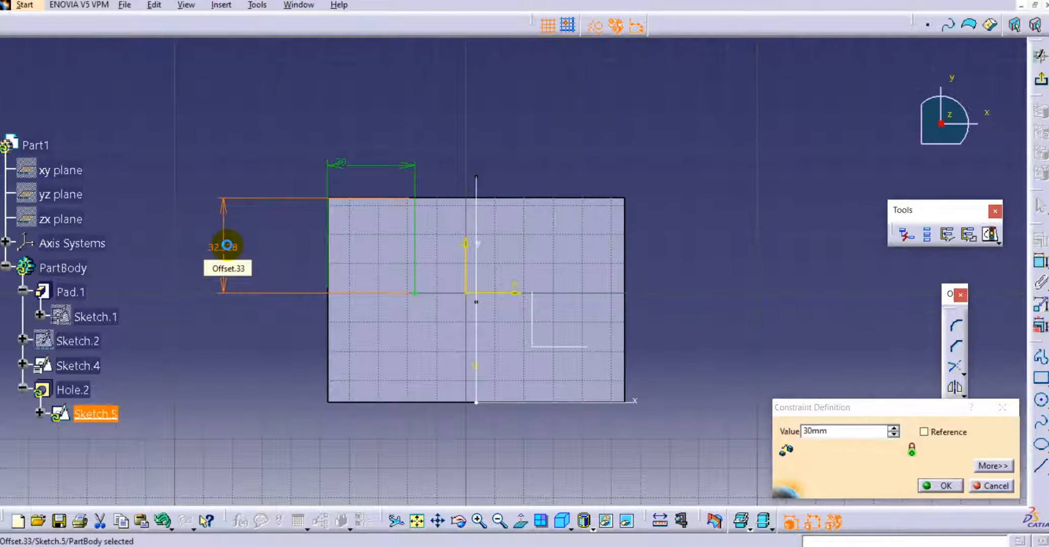
key(Return)
click(1039, 76)
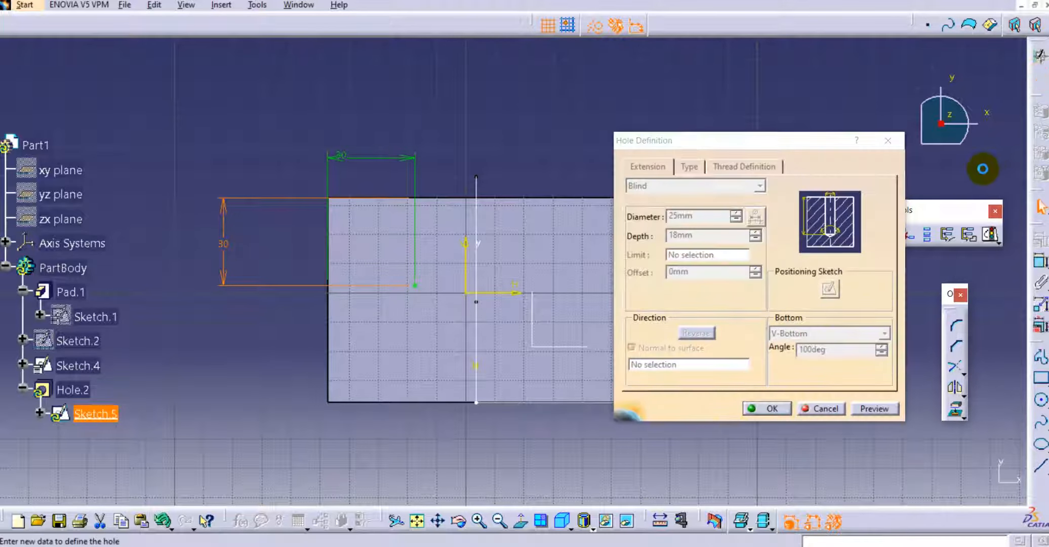
Turn off the hole's normal-to-surface direction, use the slanted sketch line as direction, preview the hole and accept it.
click(632, 348)
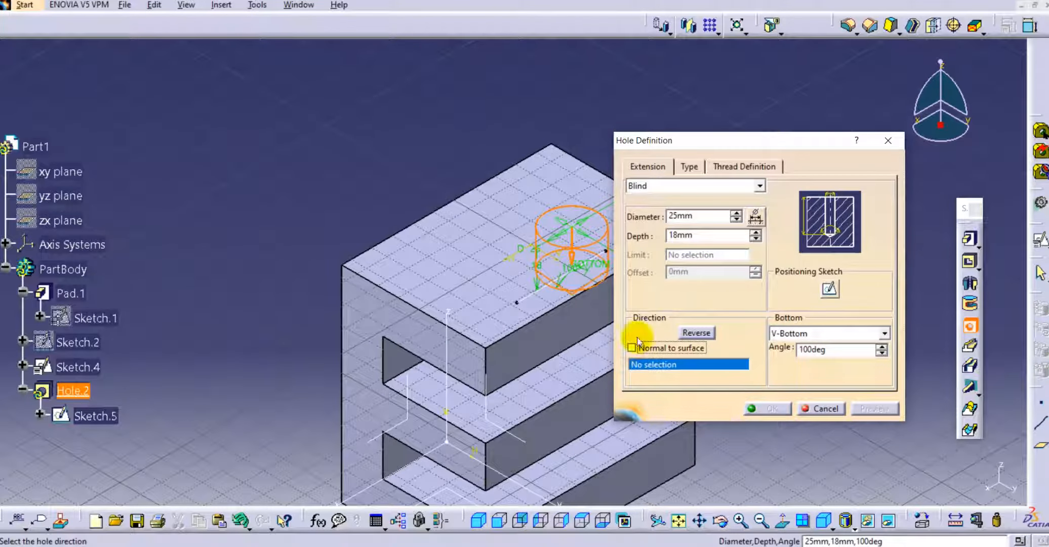
middle_drag(419, 257, 358, 246)
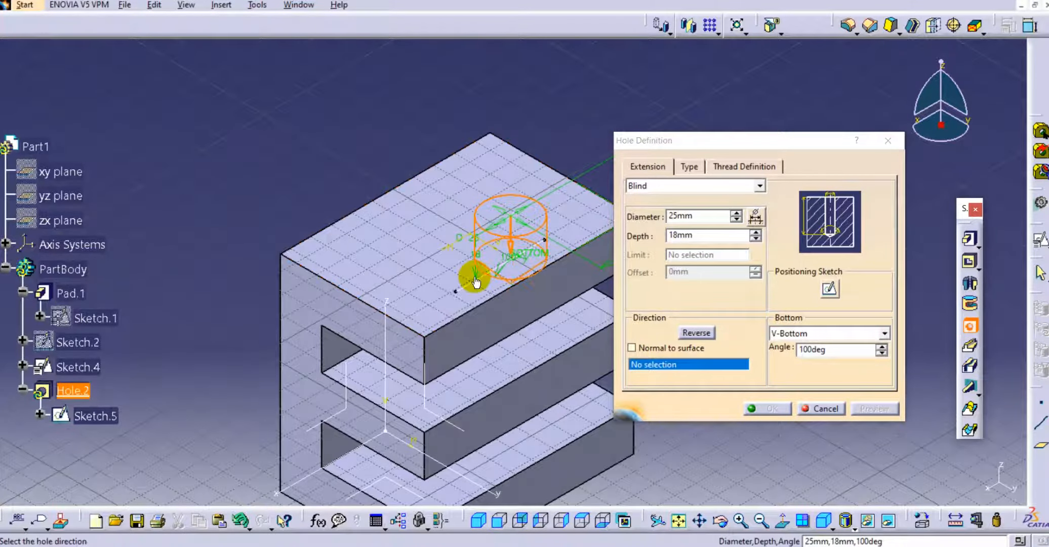
click(469, 296)
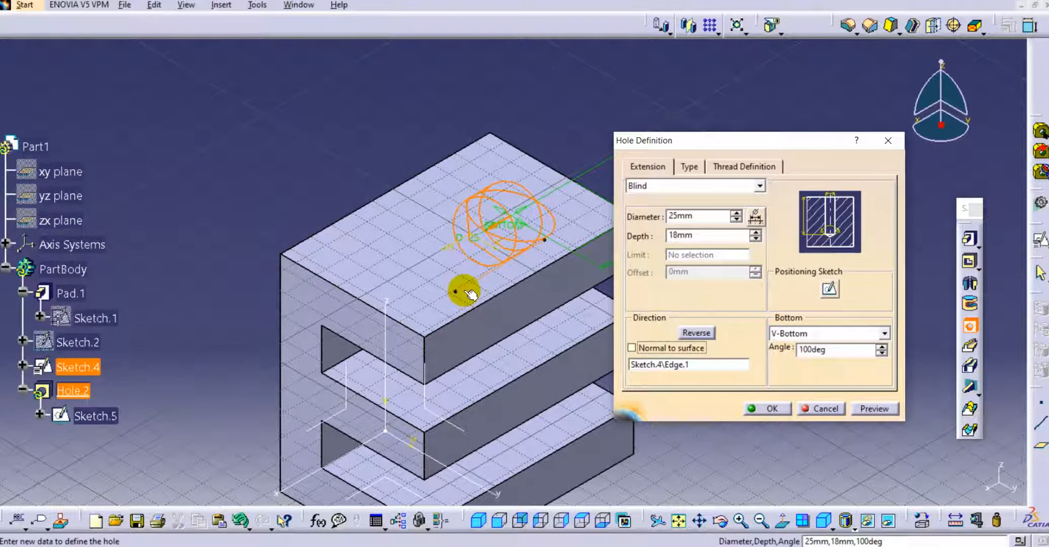
middle_drag(468, 293, 488, 242)
click(874, 410)
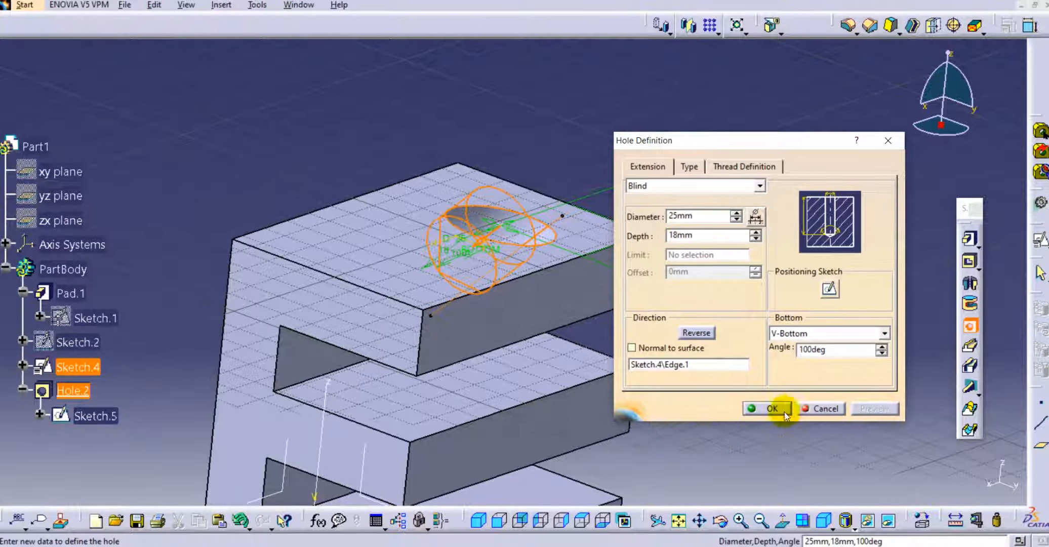
click(769, 409)
Display the part in wireframe and inspect the inclined hole's direction and bottom inside the block.
middle_drag(614, 183, 517, 296)
middle_drag(614, 182, 616, 261)
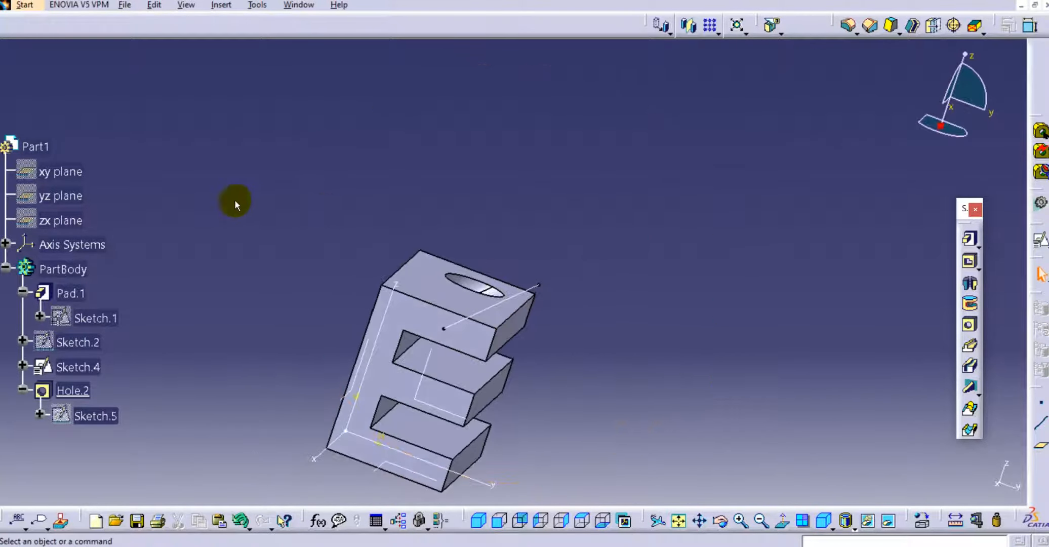
mouse_move(259, 241)
middle_down()
mouse_move(257, 267)
mouse_move(267, 234)
middle_up()
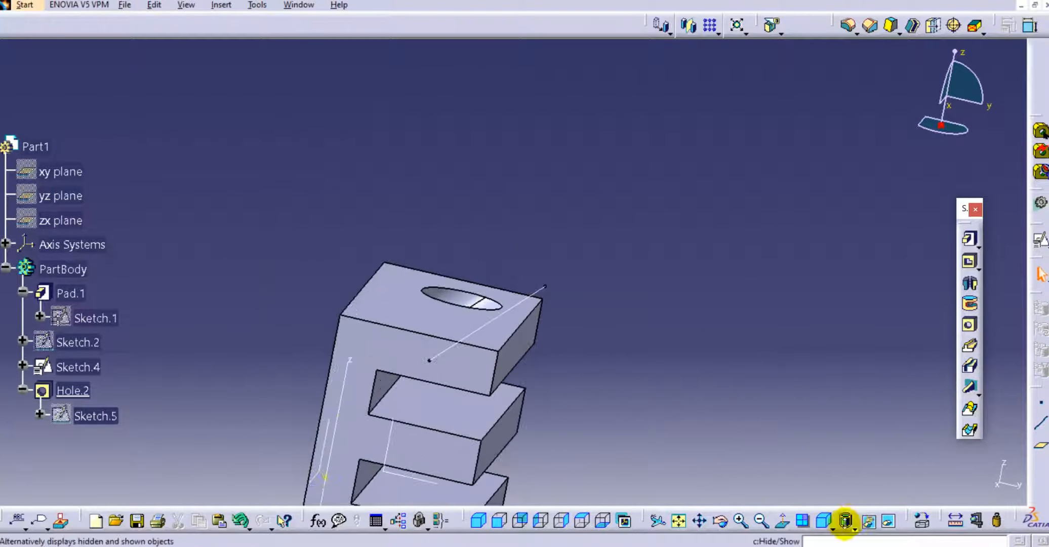
click(847, 521)
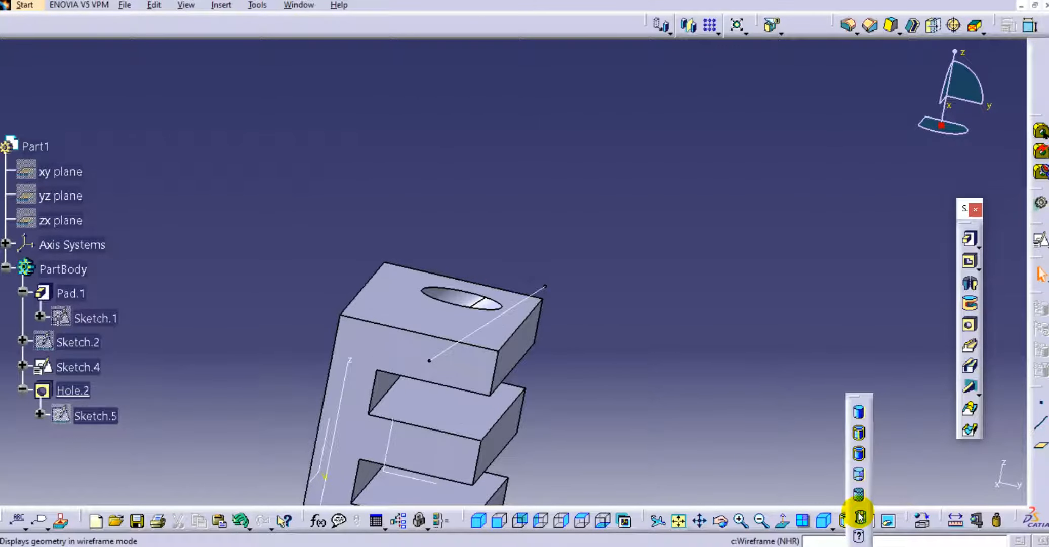
click(860, 517)
middle_drag(614, 272, 575, 228)
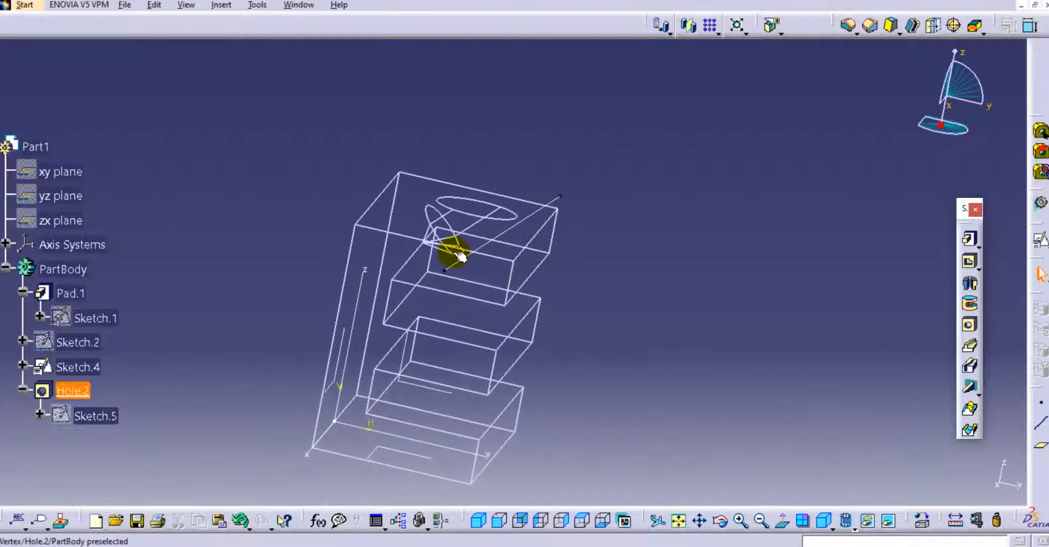
middle_drag(459, 255, 565, 192)
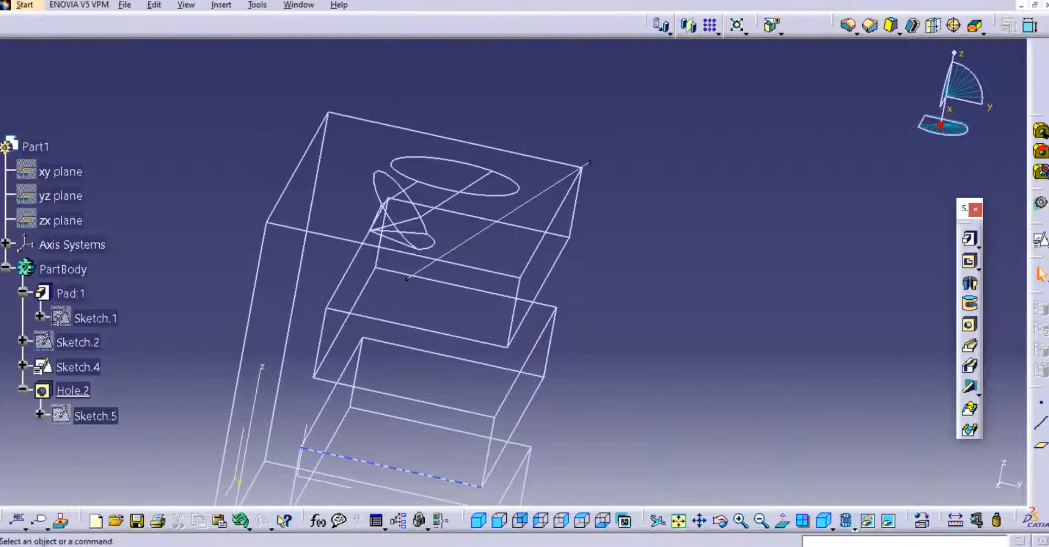
Restore the shading display with visible edges and look into the inclined hole from above.
click(854, 528)
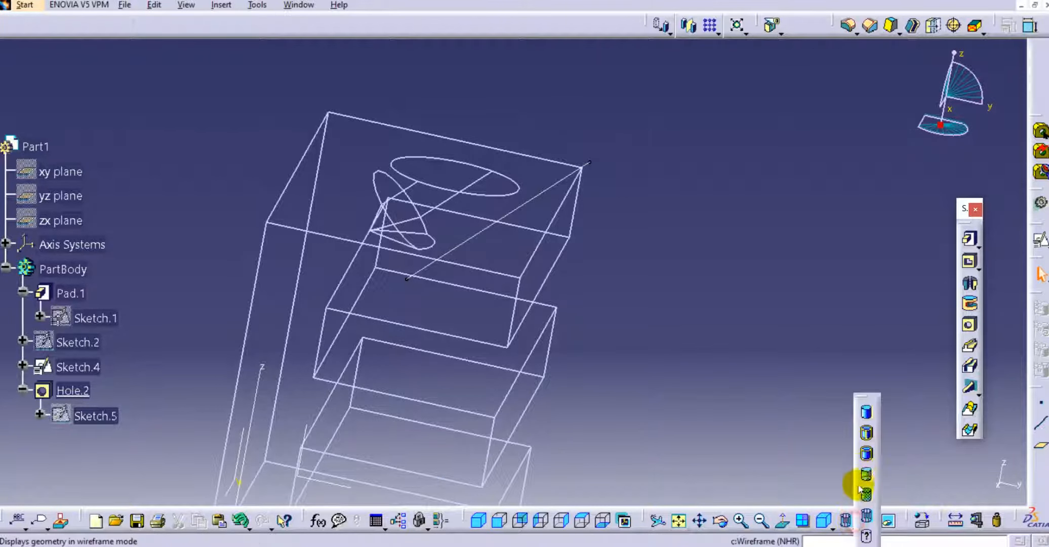
click(867, 434)
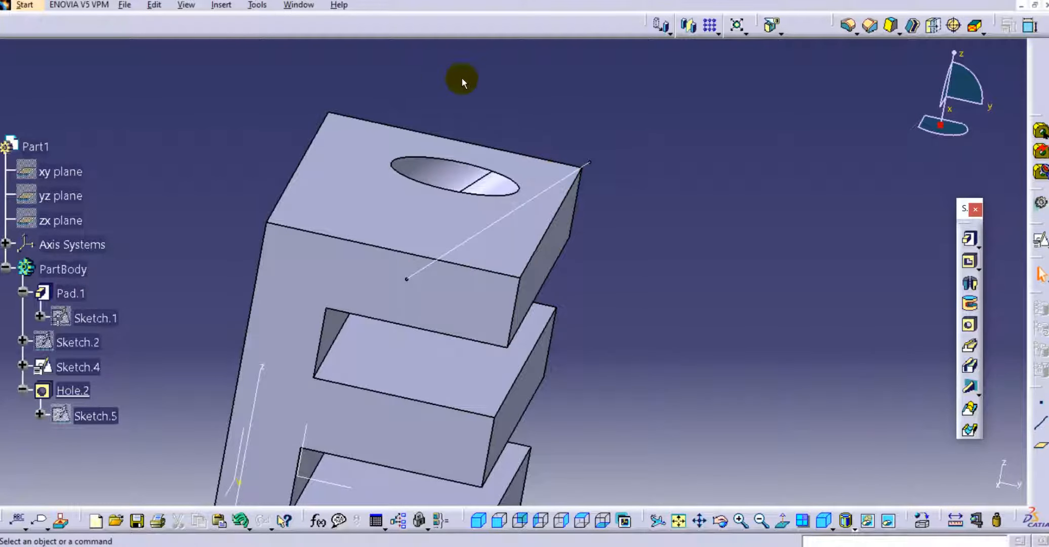
middle_drag(551, 70, 441, 74)
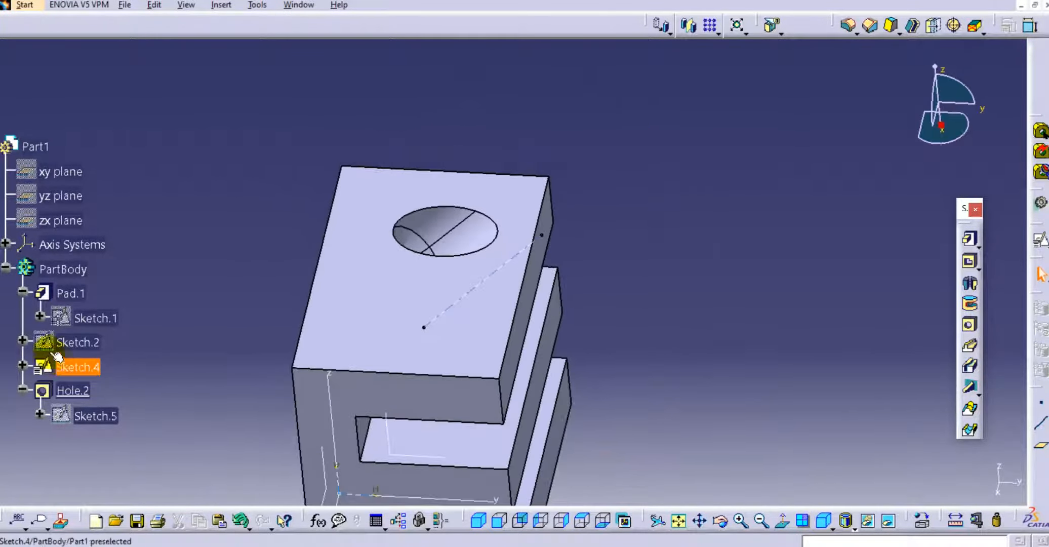
Delete the slanted line's sketch without its children, and delete the dependent hole with its aggregated elements.
right_click(81, 374)
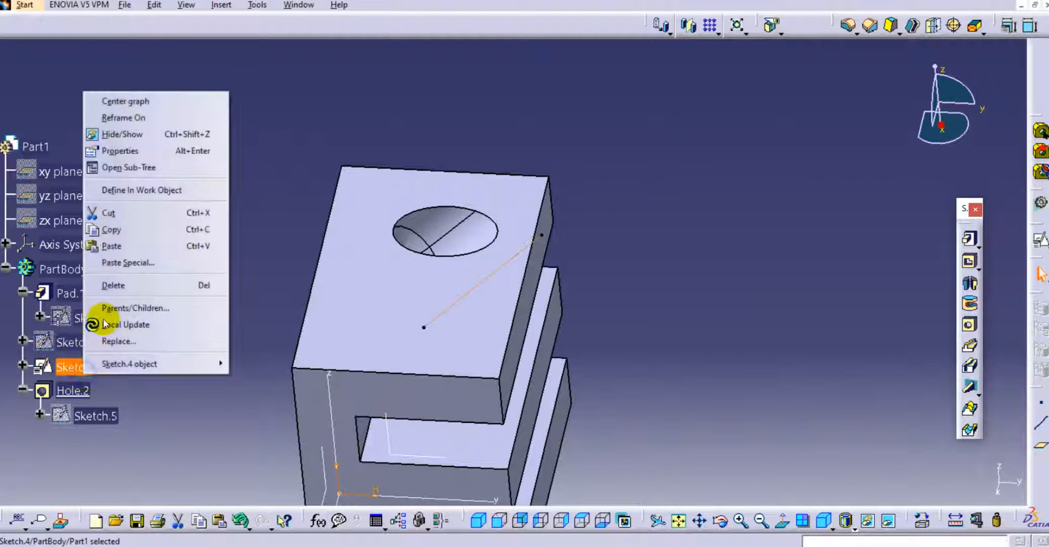
click(118, 291)
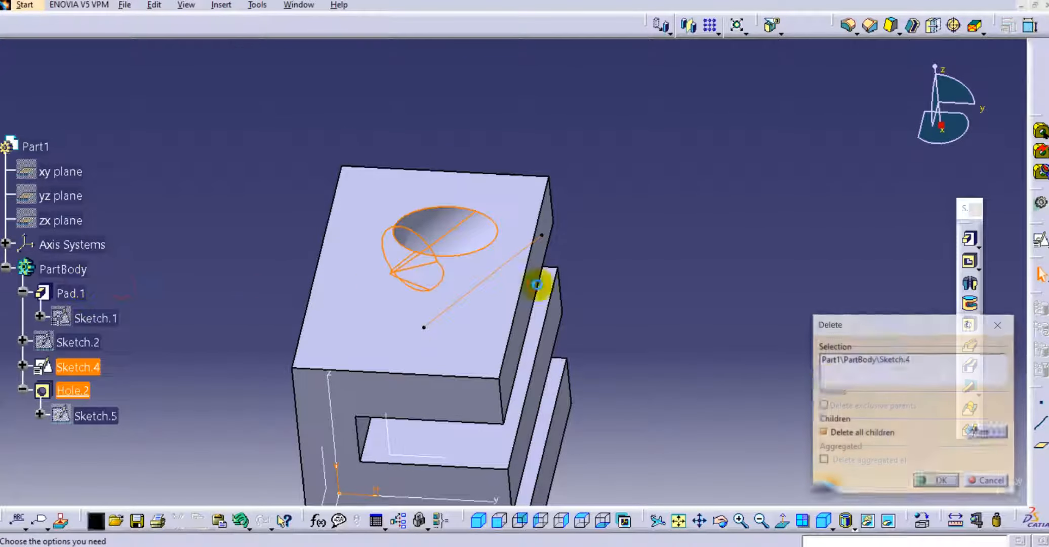
click(872, 433)
click(943, 482)
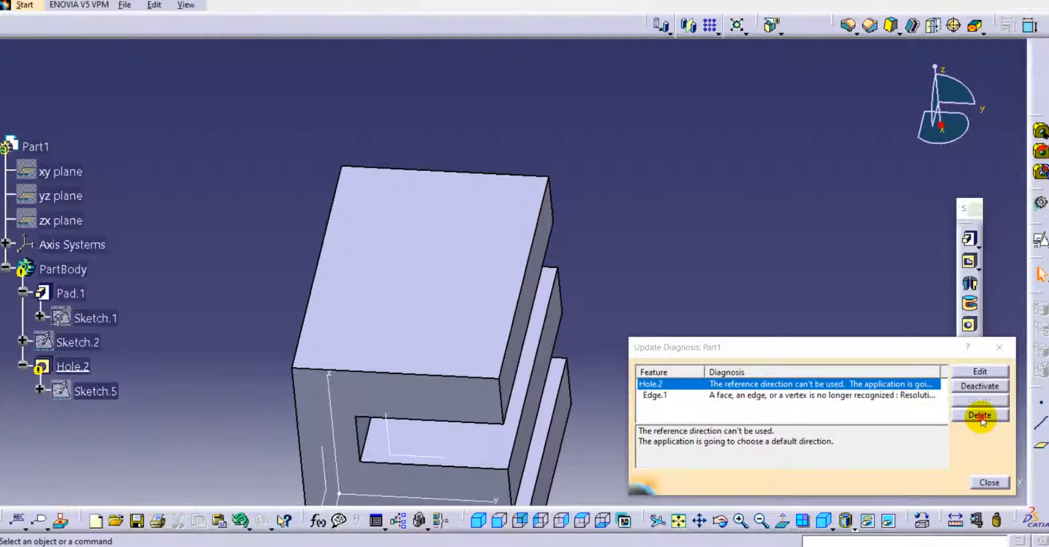
click(980, 414)
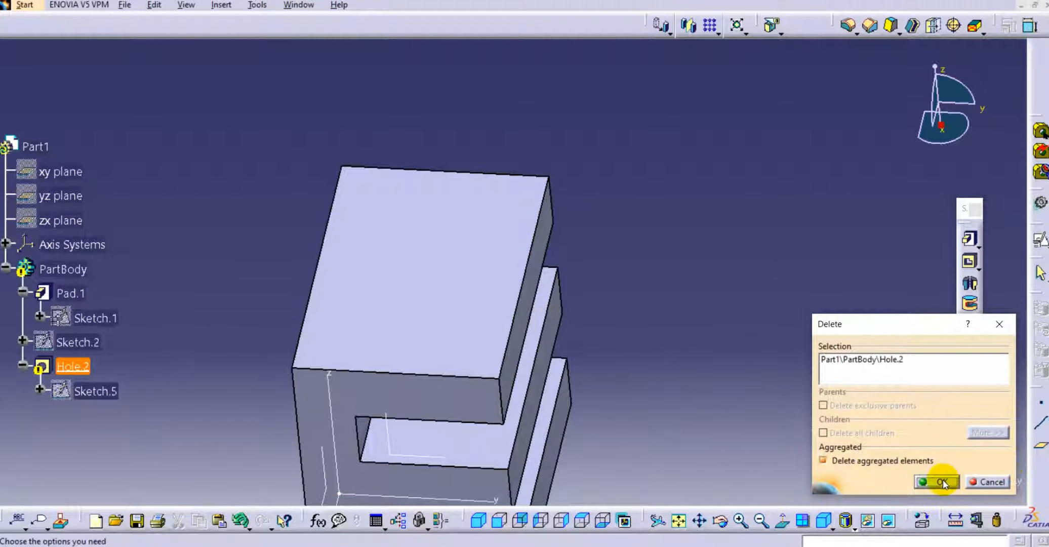
click(943, 482)
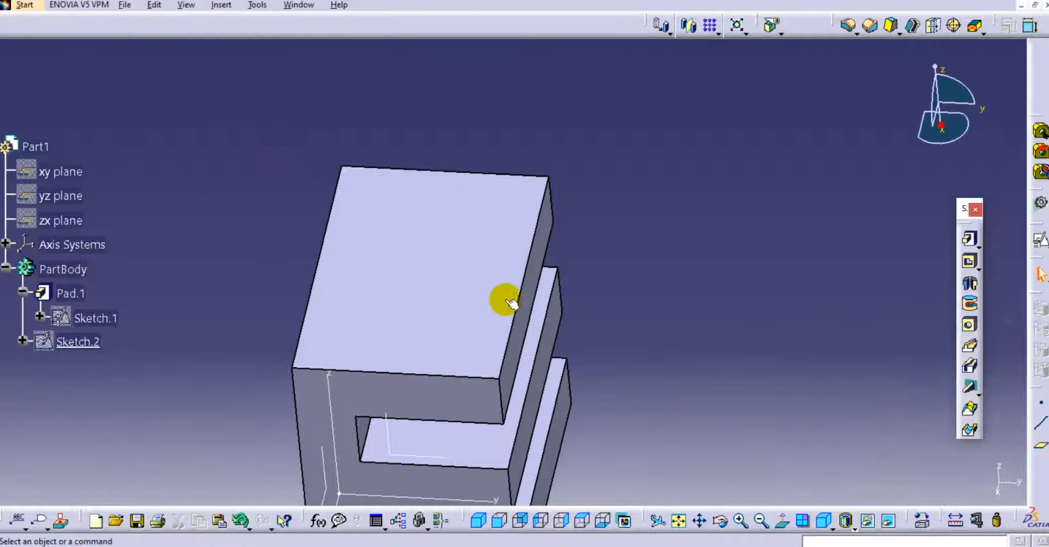
Place a new hole on the top face of the E-shaped block.
click(479, 520)
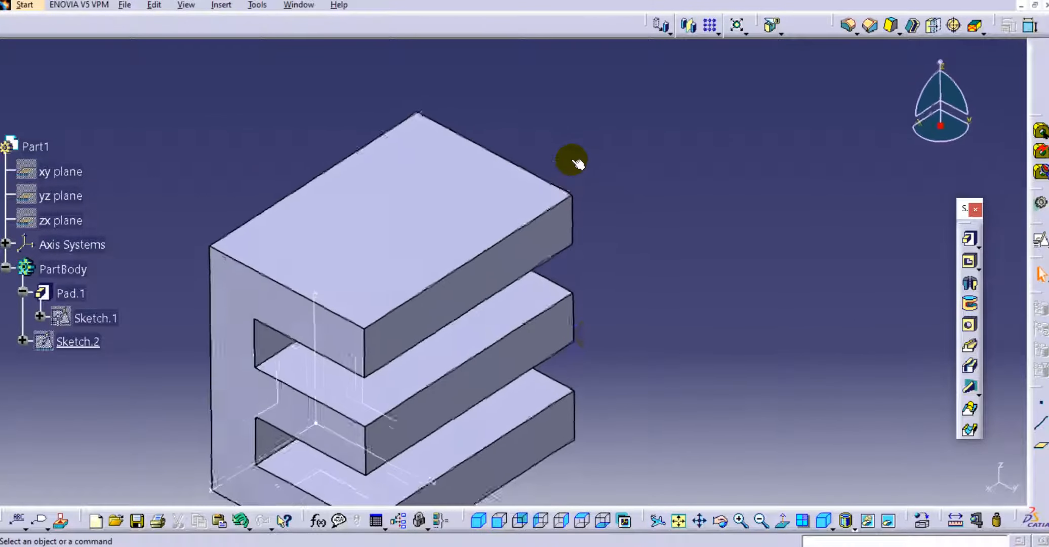
click(969, 325)
click(455, 211)
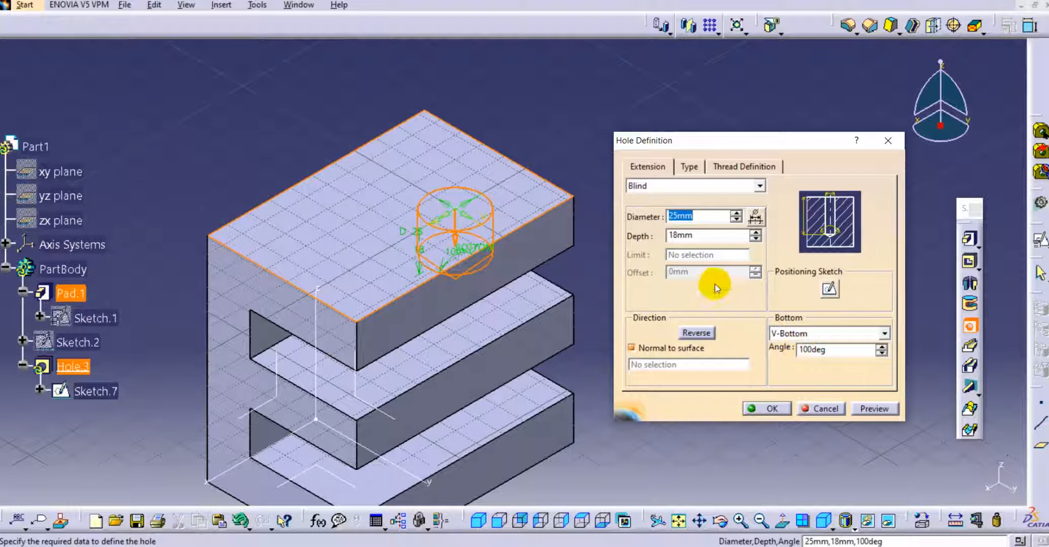
Open the hole's positioning sketch and dimension the hole centre from one short edge and one long edge of the top face.
click(830, 291)
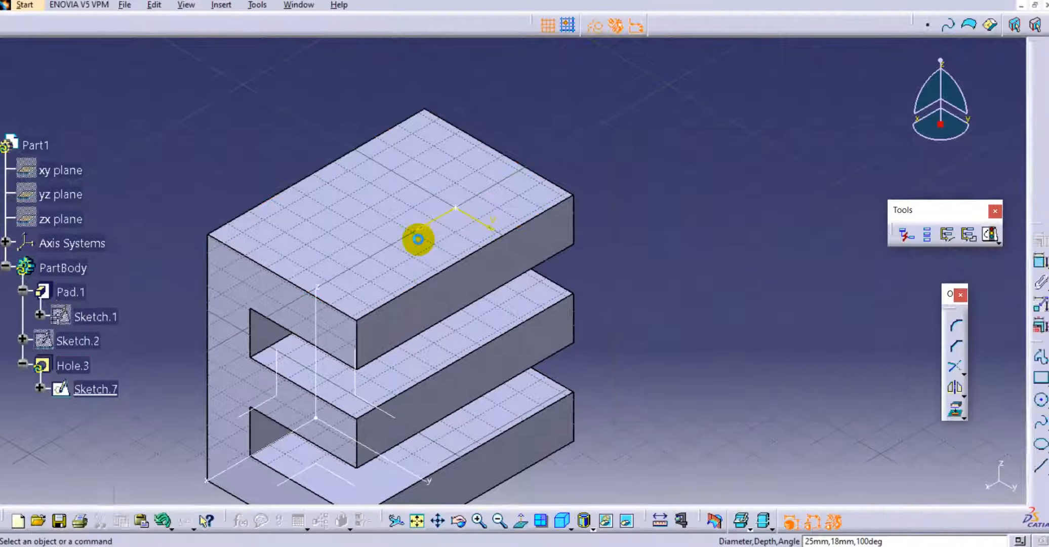
click(1025, 261)
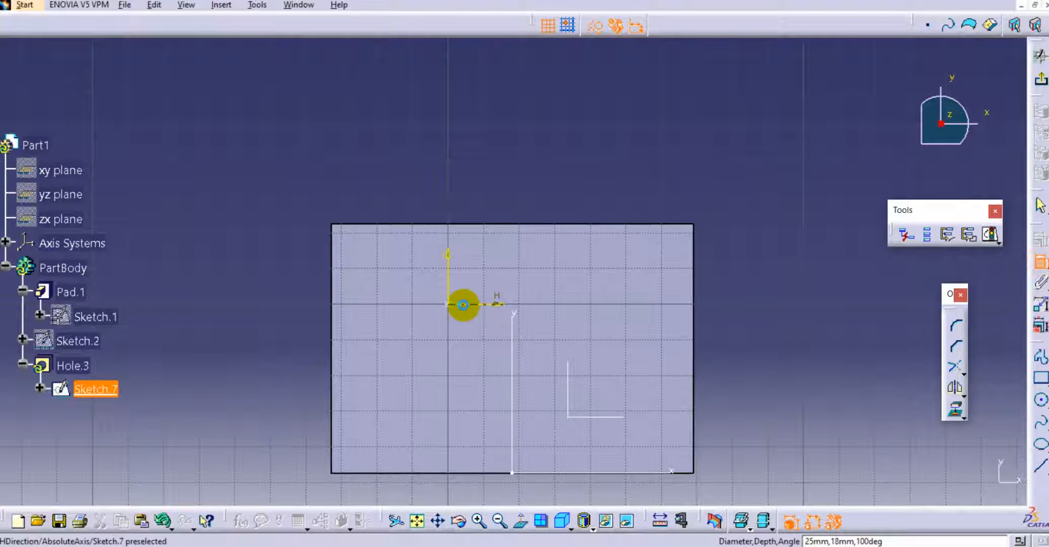
click(448, 305)
click(333, 286)
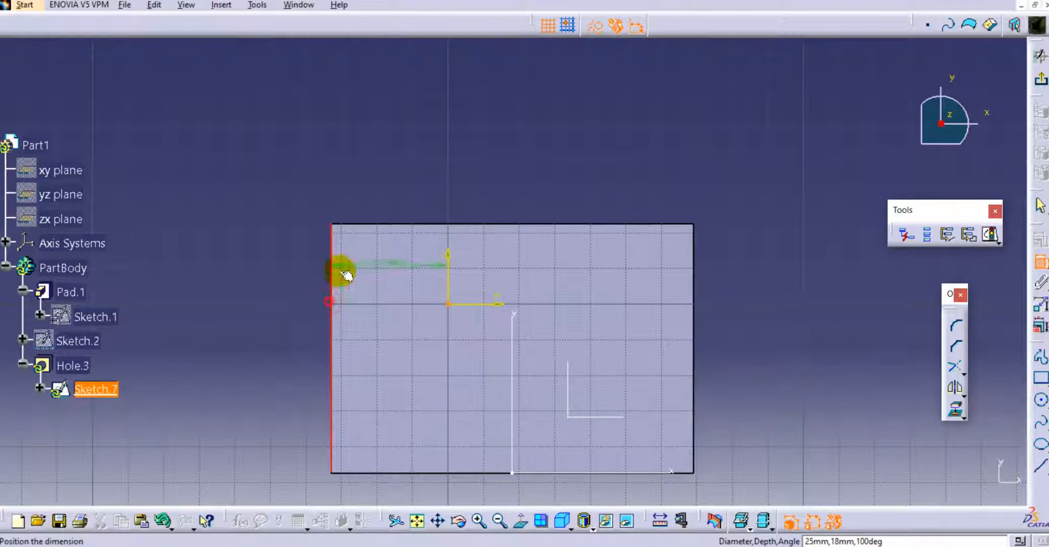
click(364, 180)
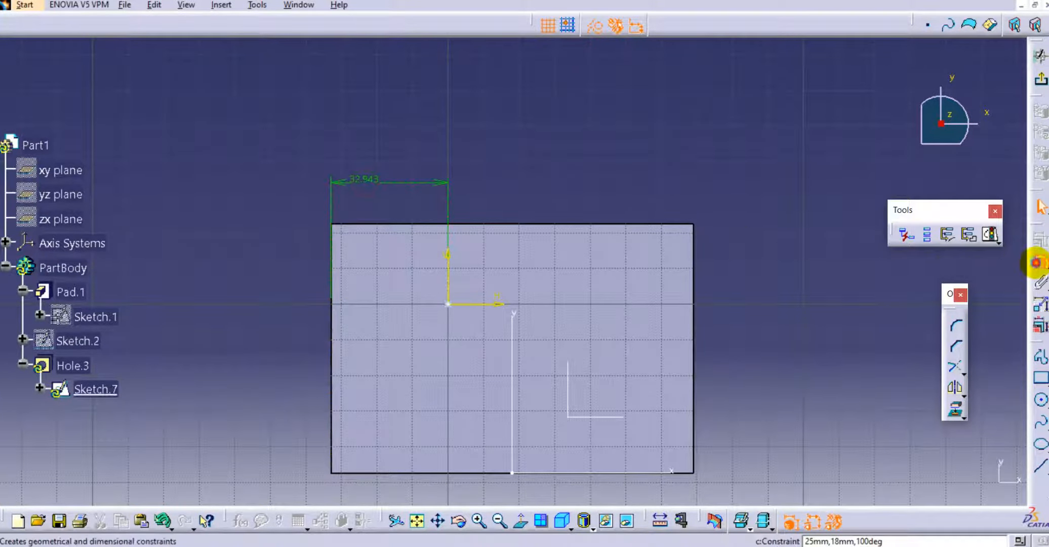
click(1039, 261)
click(447, 304)
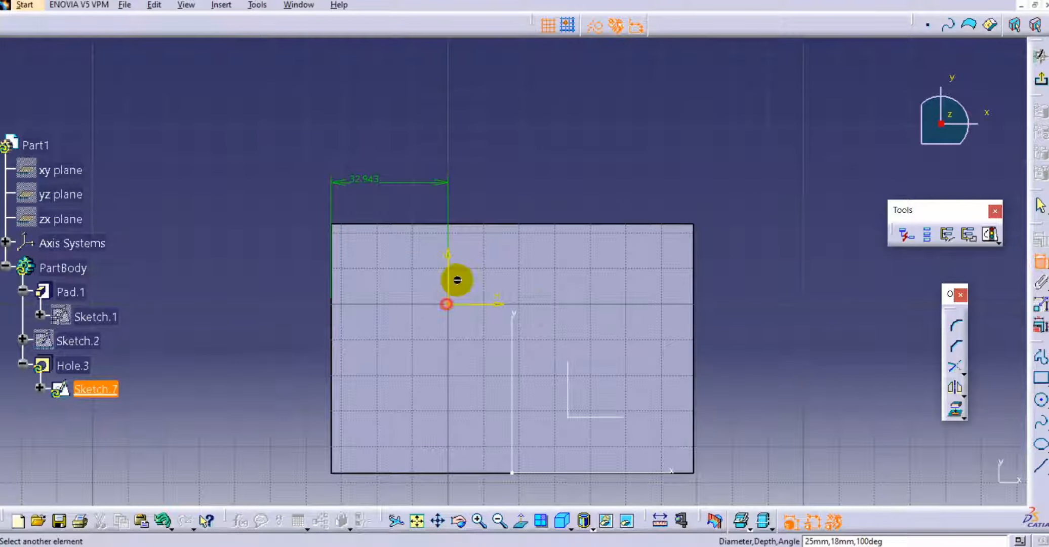
click(473, 224)
click(264, 274)
Set both centre-to-edge distances of the hole to 30 mm and exit the positioning sketch.
double_click(264, 274)
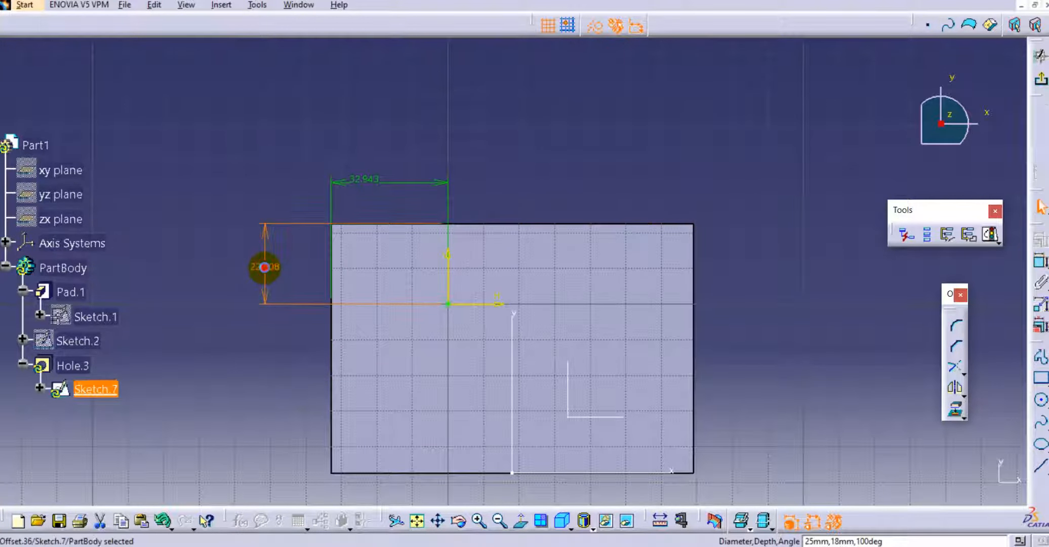
text(30)
key(Return)
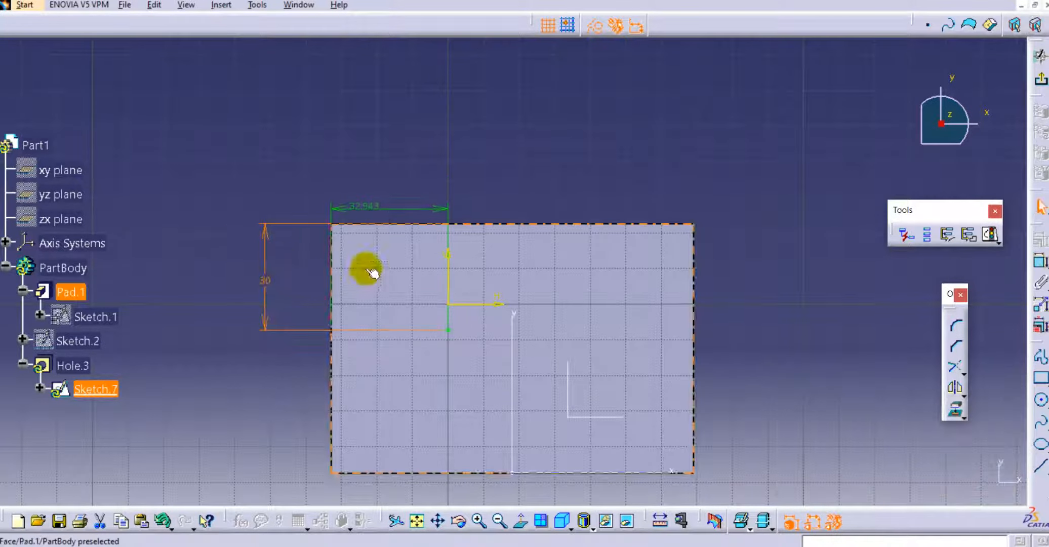
double_click(370, 206)
text(30mm)
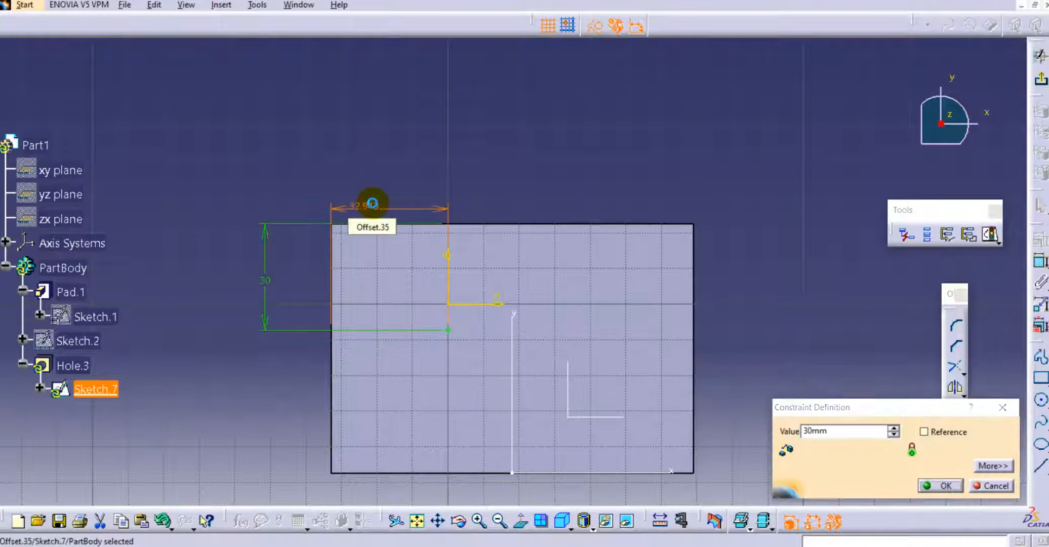
key(Return)
click(1042, 81)
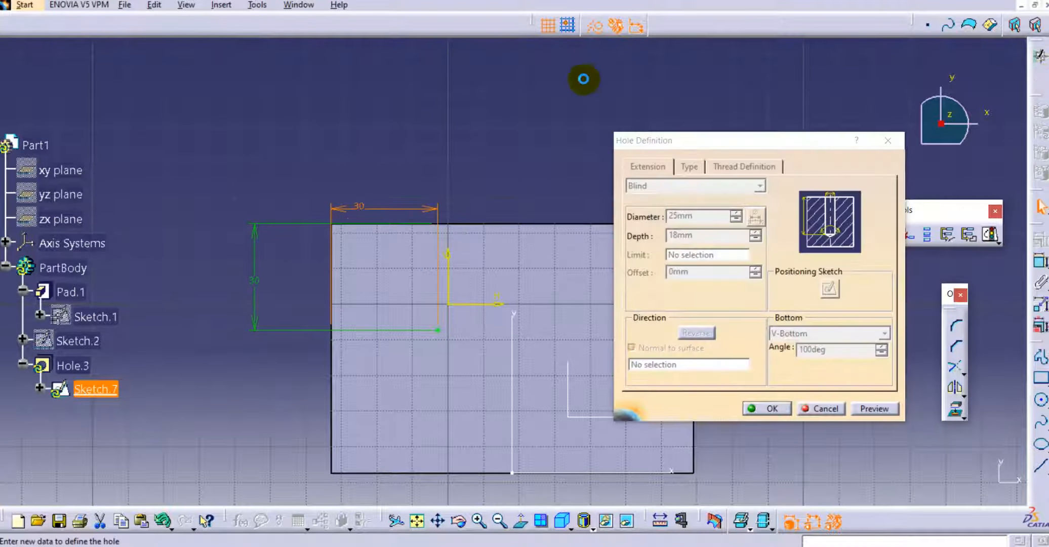
Review the hole's extension types and keep the Blind extension.
middle_drag(423, 159, 330, 177)
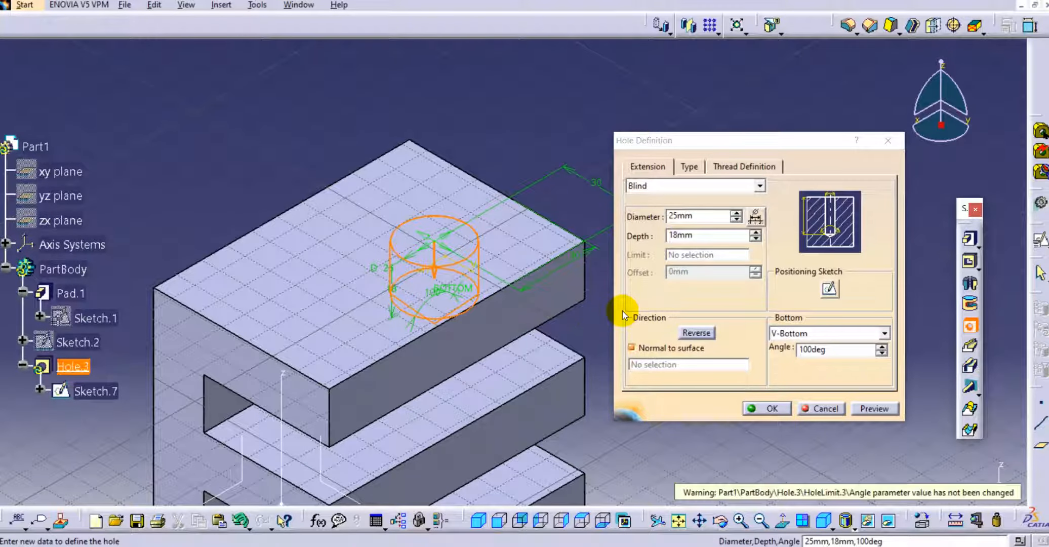
click(677, 188)
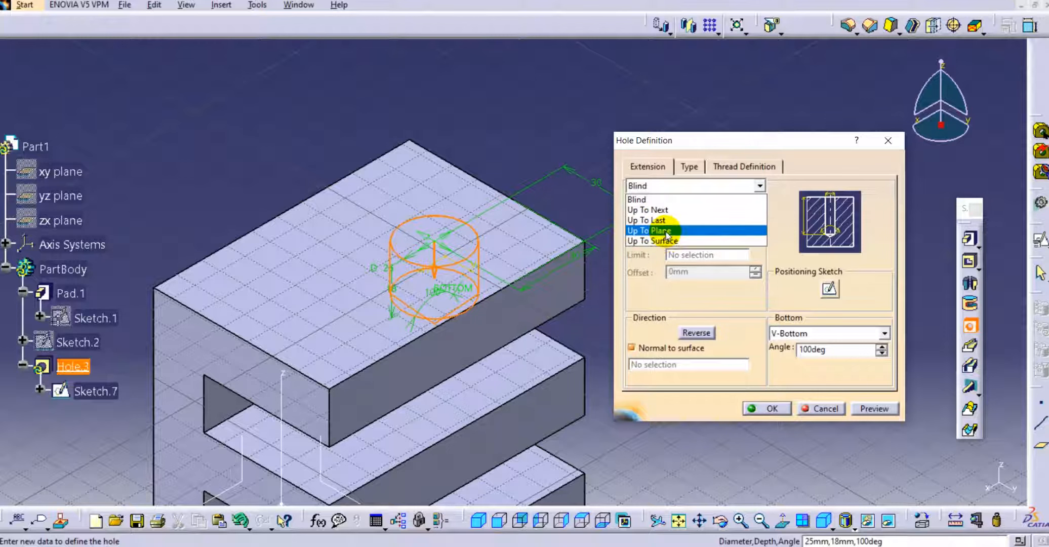
click(674, 147)
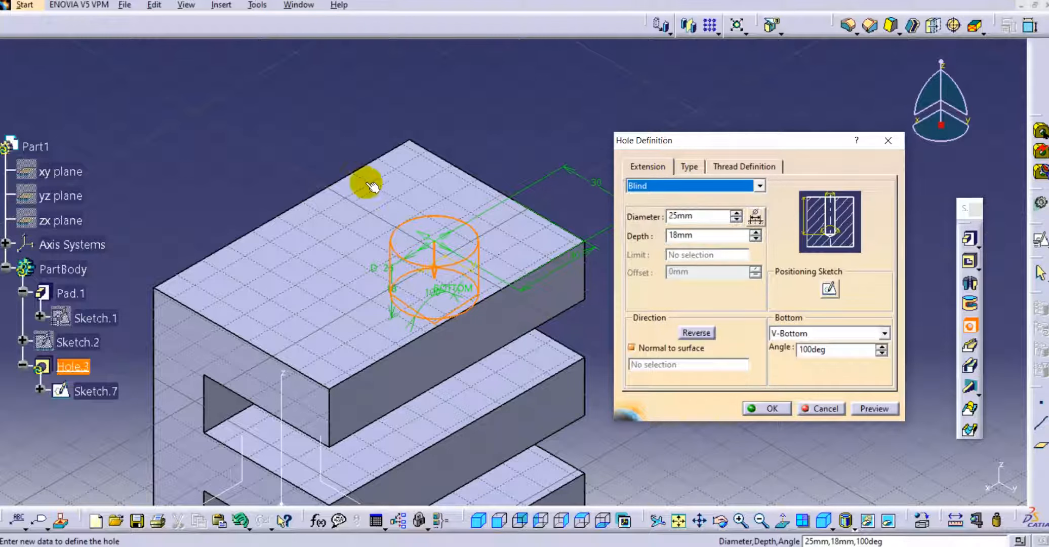
click(642, 191)
click(641, 186)
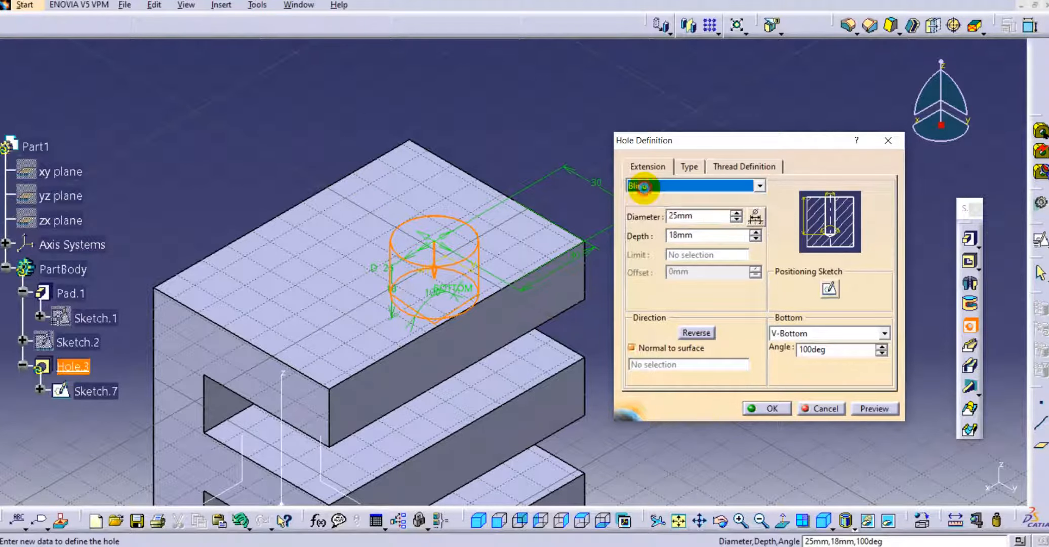
click(642, 188)
click(644, 200)
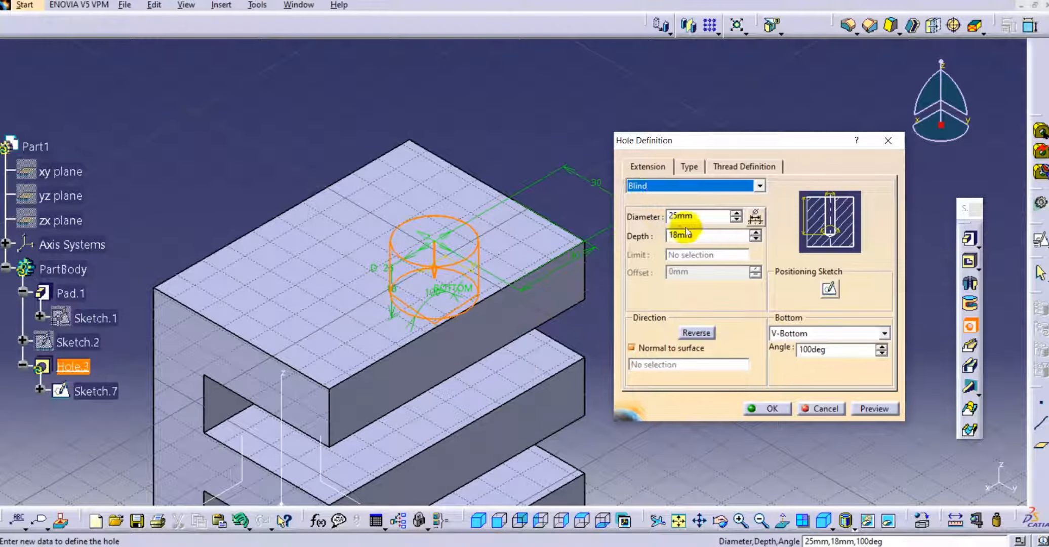
Go over the blind hole's diameter and depth settings, then preview the hole on the block's top face.
click(710, 215)
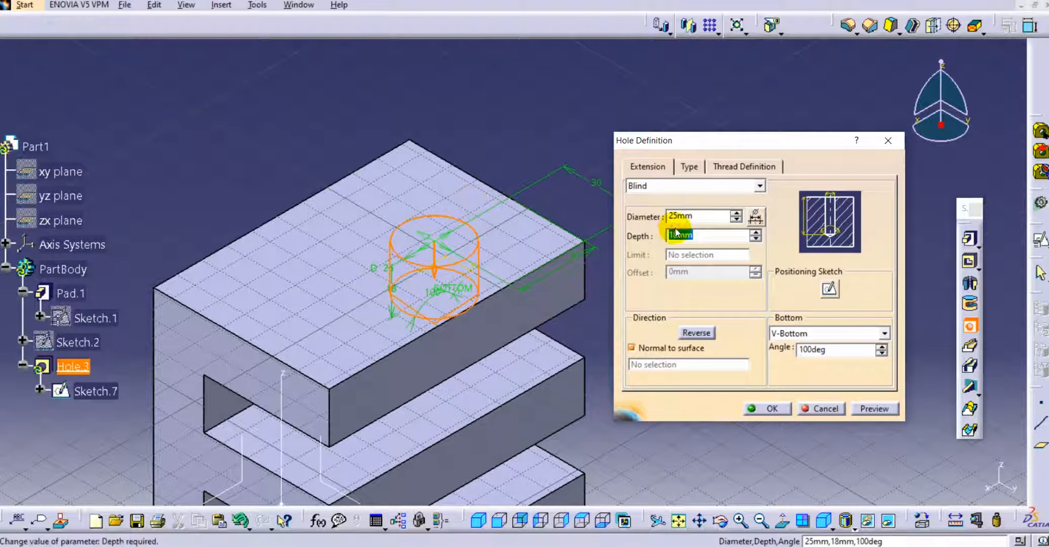
double_click(700, 236)
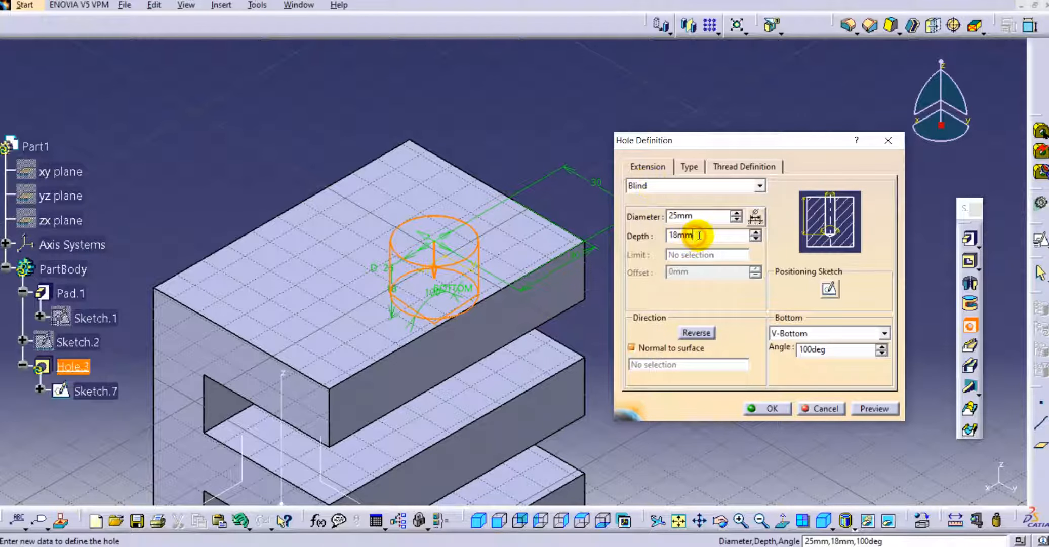
double_click(680, 234)
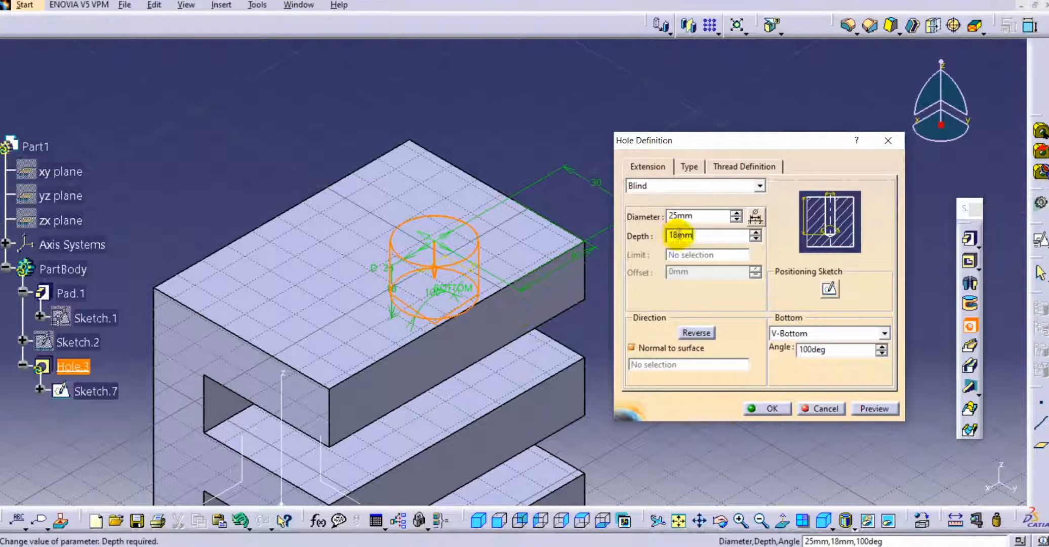
drag(699, 236, 648, 235)
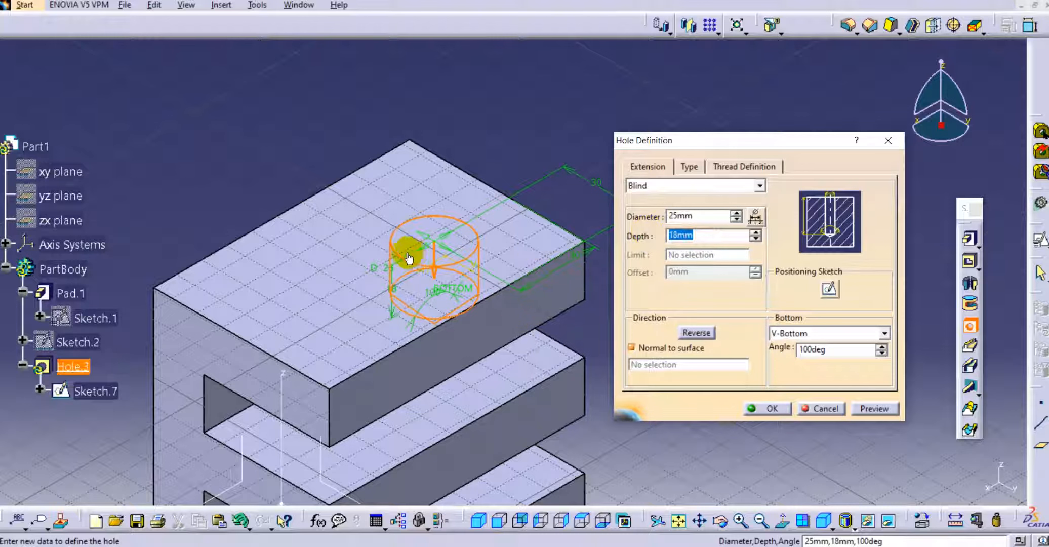
middle_drag(586, 240, 520, 208)
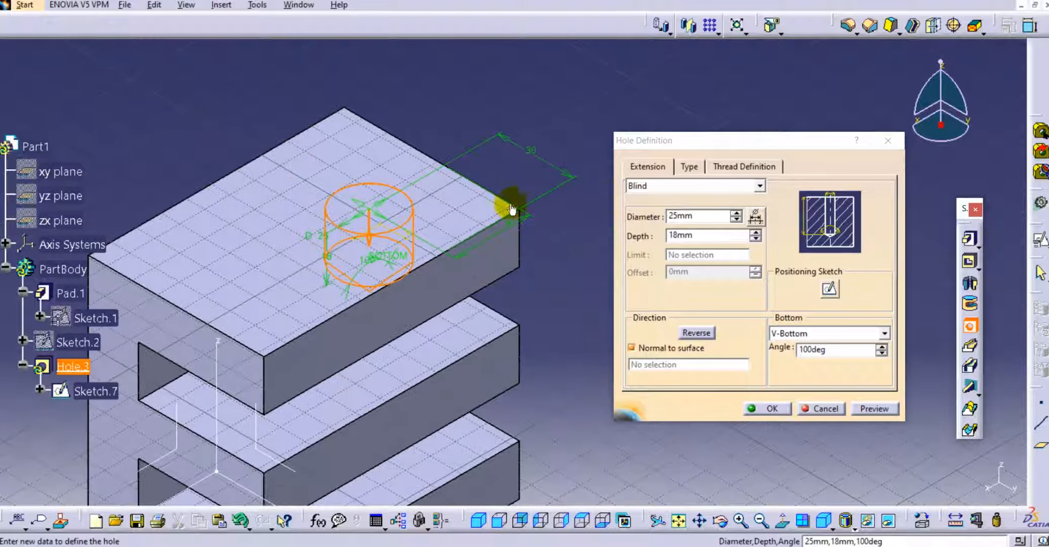
click(865, 408)
mouse_move(451, 172)
middle_down()
mouse_move(464, 319)
mouse_move(430, 164)
mouse_move(448, 183)
middle_up()
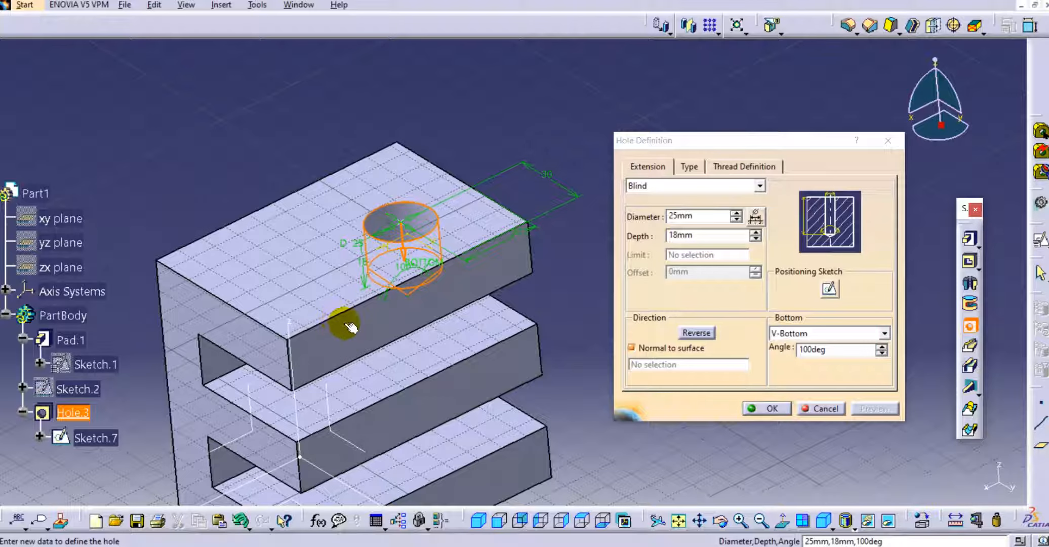
Set the blind hole's depth to 20 mm, accept the hole and look into it from above.
double_click(674, 236)
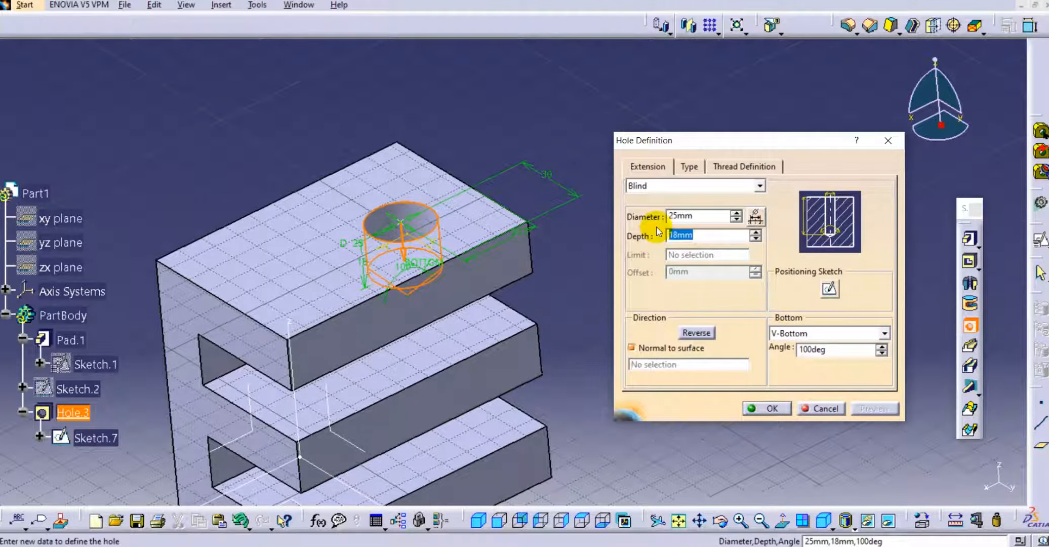
text(20)
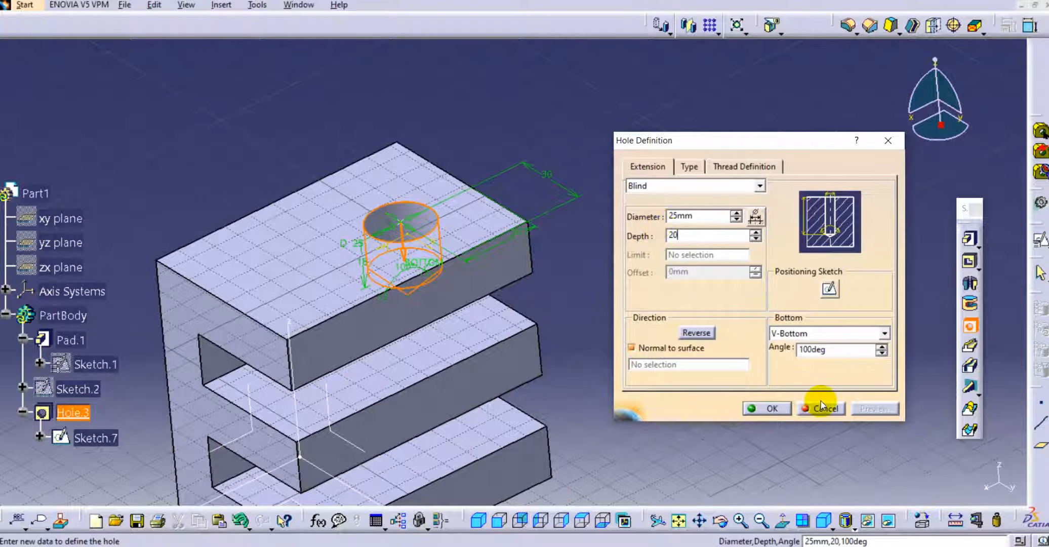
click(707, 222)
click(768, 407)
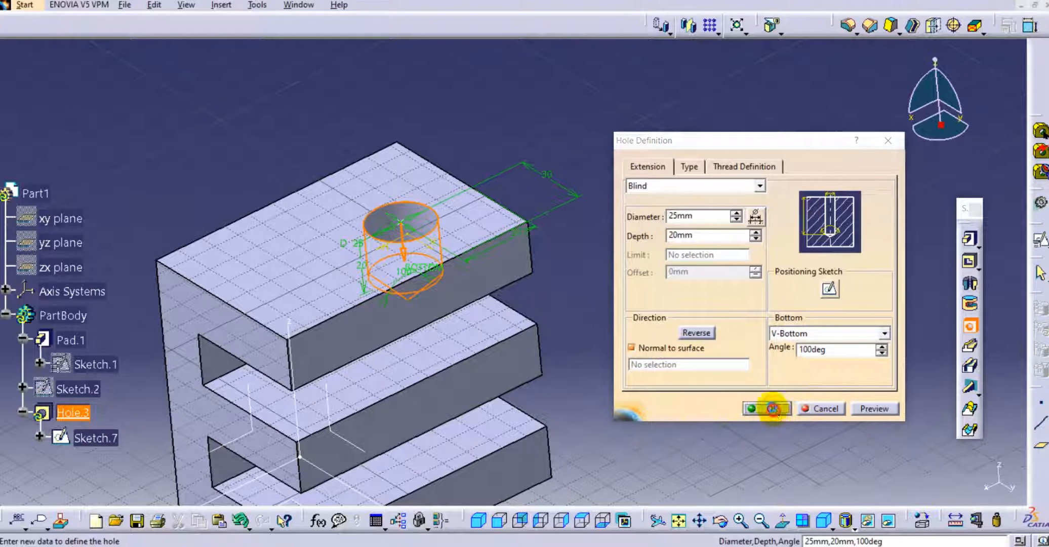
middle_drag(510, 120, 501, 183)
Reopen the hole's definition, set its extension to Up To Next and preview it through the upper arm.
double_click(70, 413)
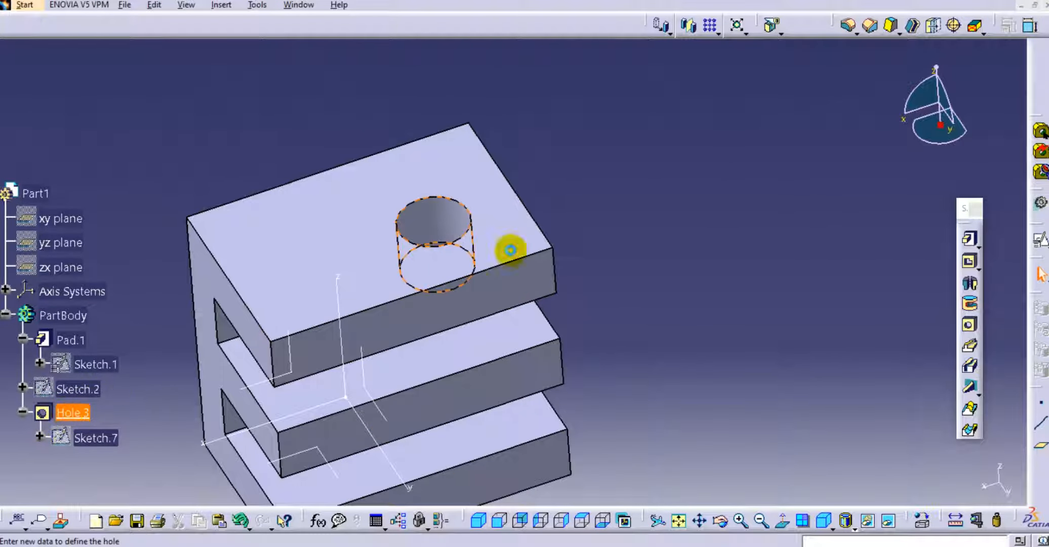
click(661, 189)
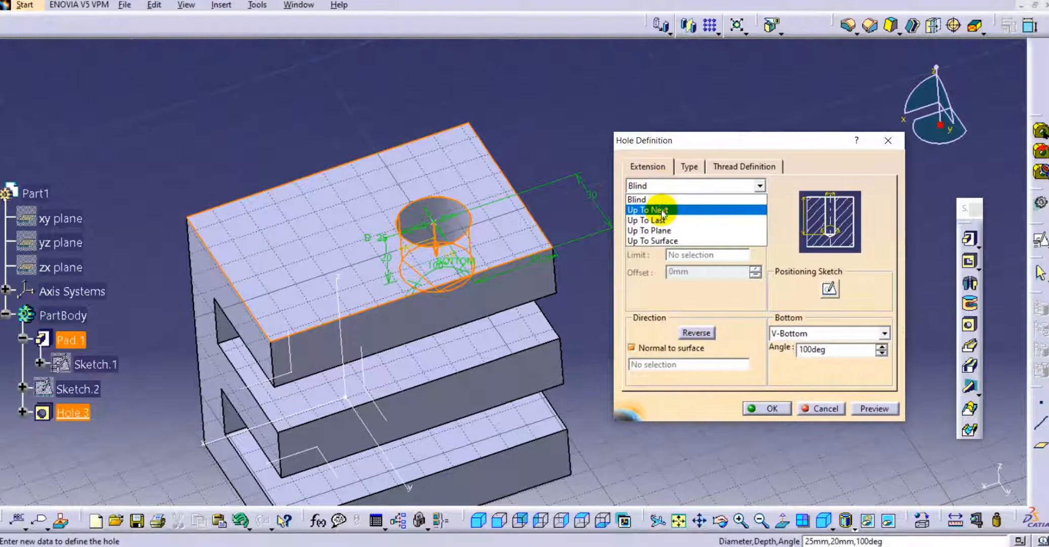
click(660, 208)
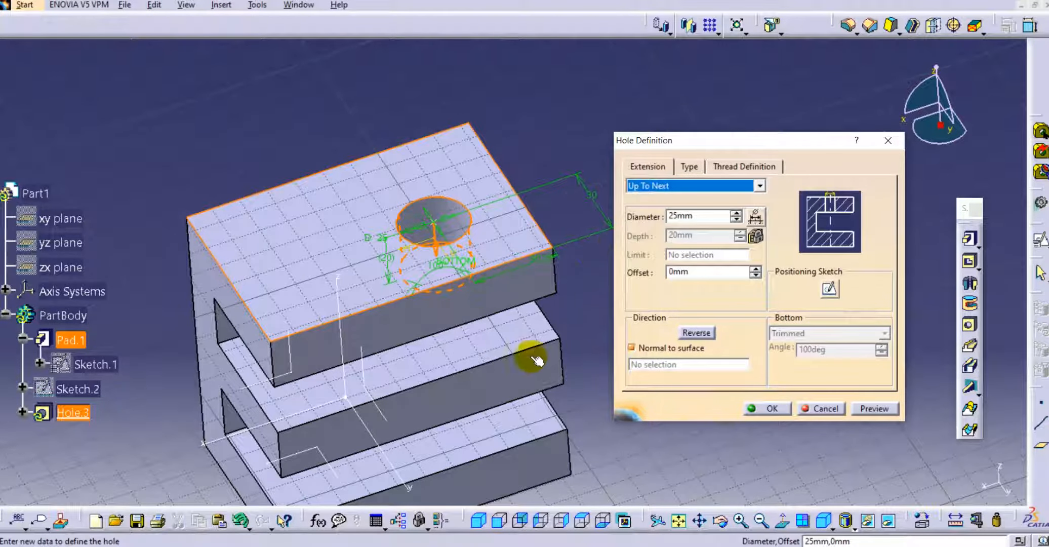
click(875, 408)
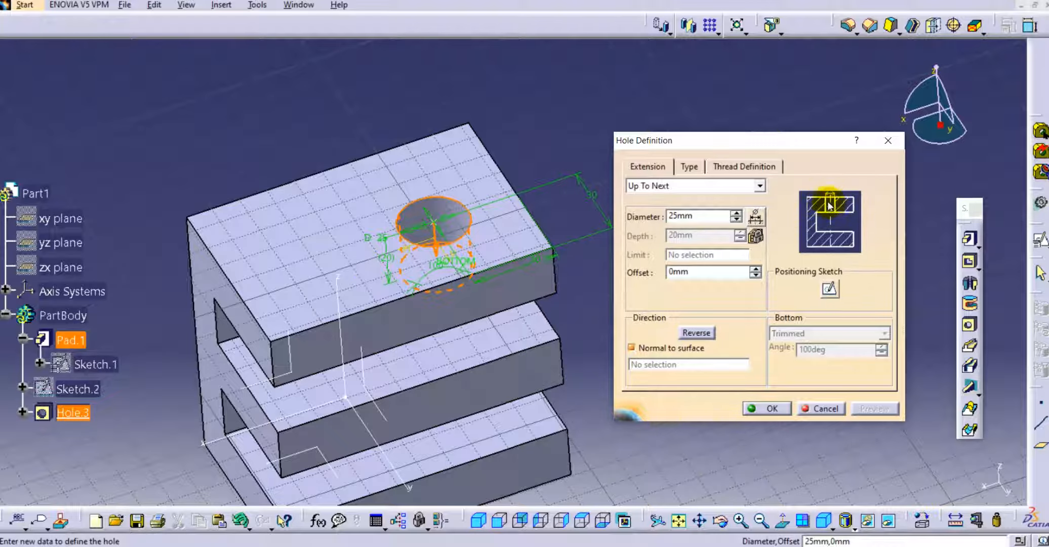
middle_drag(400, 278, 403, 236)
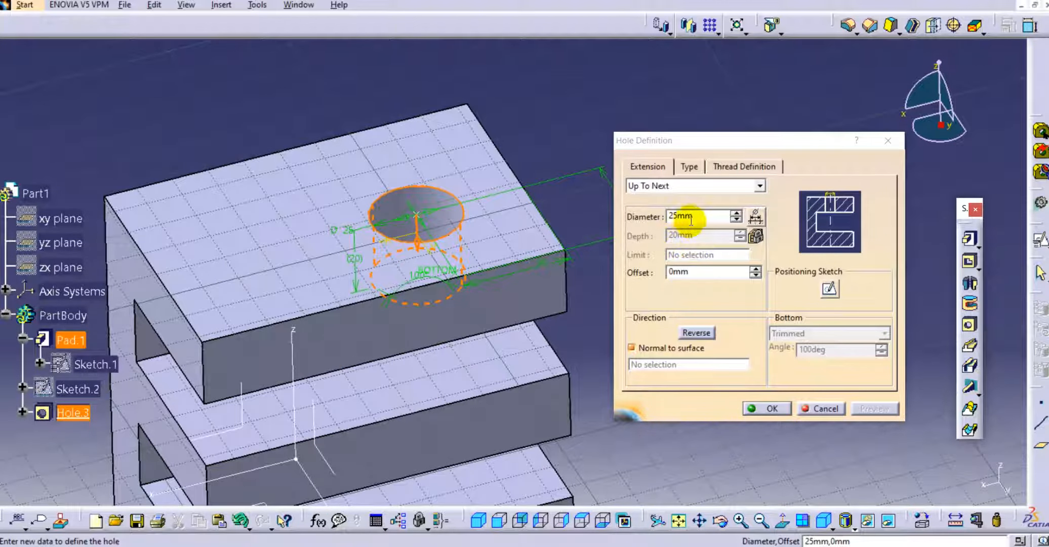
Change the hole's extension to Up To Last, preview it, accept it and inspect the cut through all three arms.
click(710, 186)
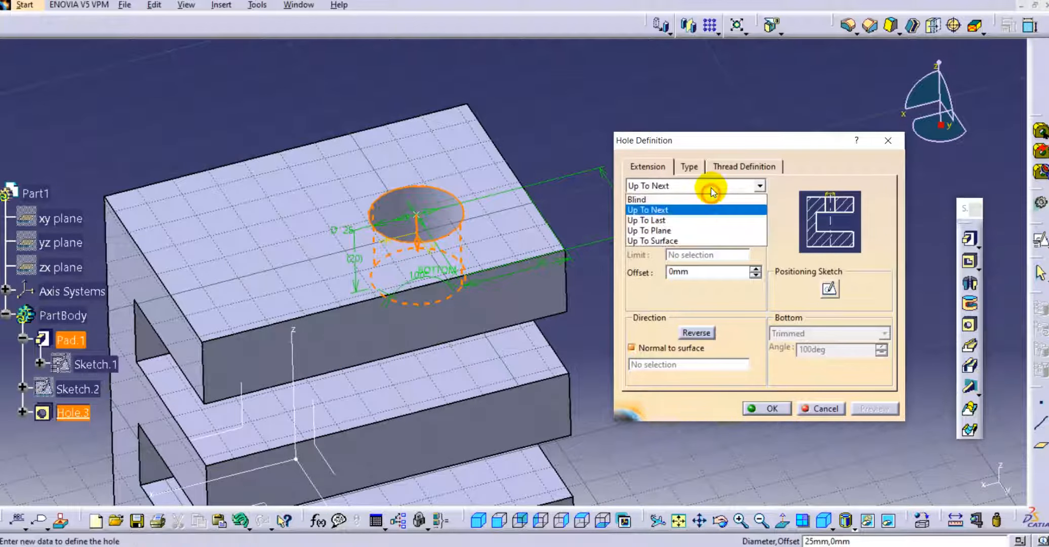
click(696, 216)
middle_drag(431, 299, 433, 221)
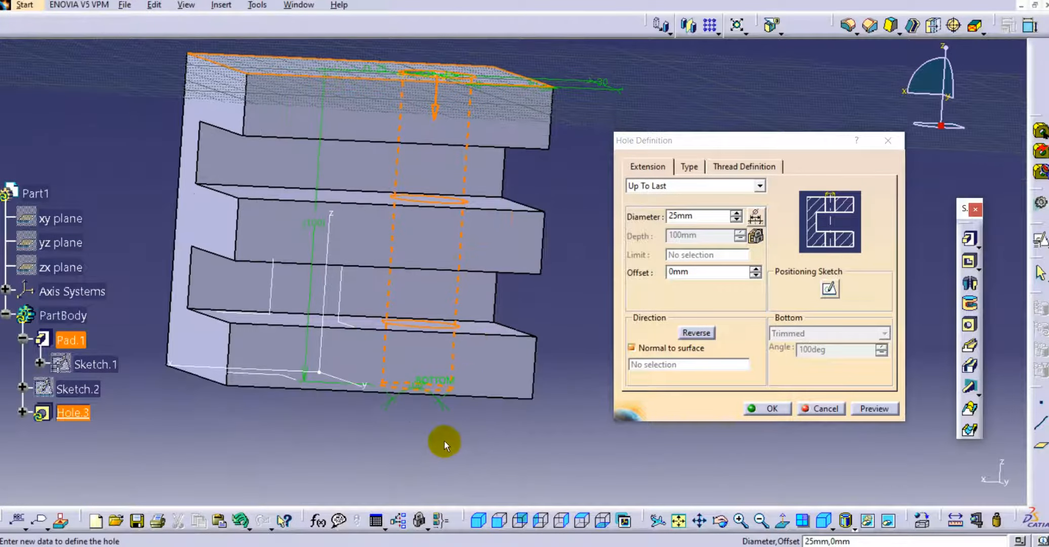
middle_drag(444, 444, 438, 407)
click(876, 408)
click(785, 411)
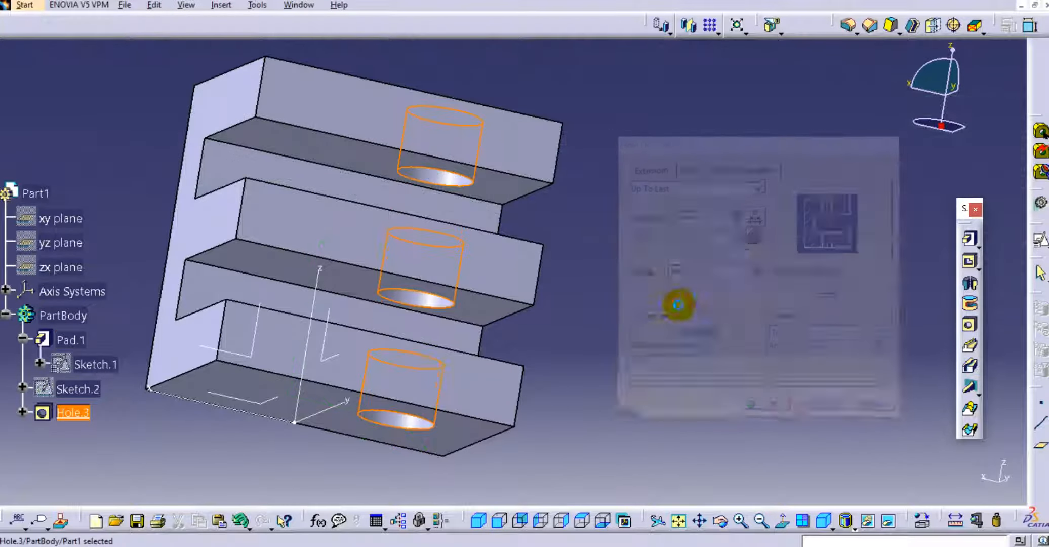
middle_drag(361, 250, 524, 304)
double_click(73, 413)
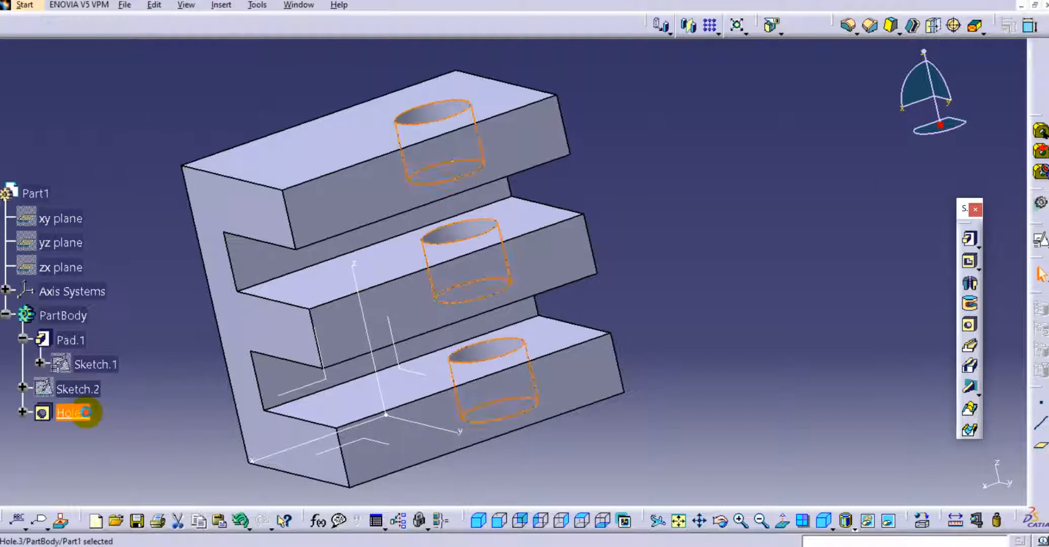
click(702, 186)
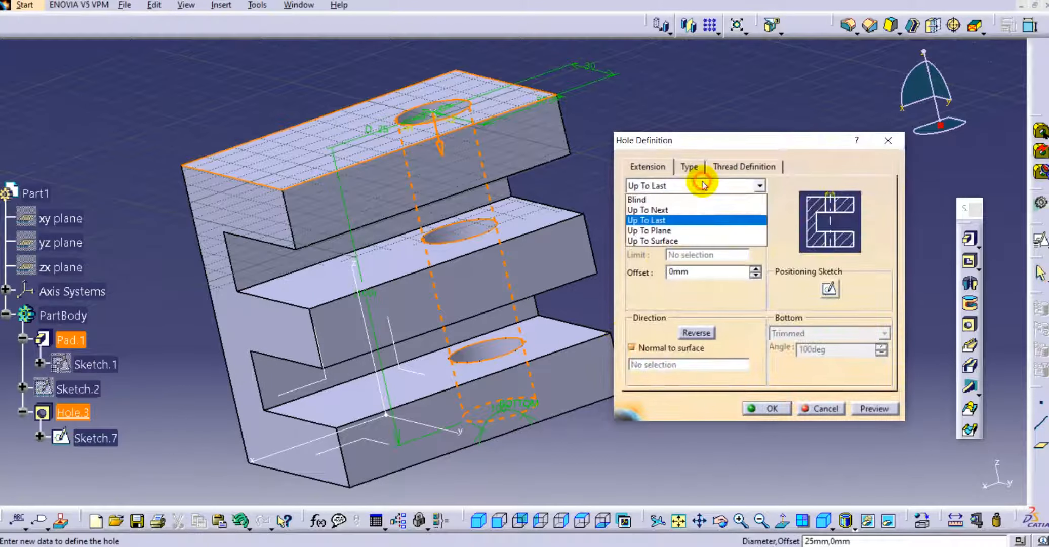
click(688, 225)
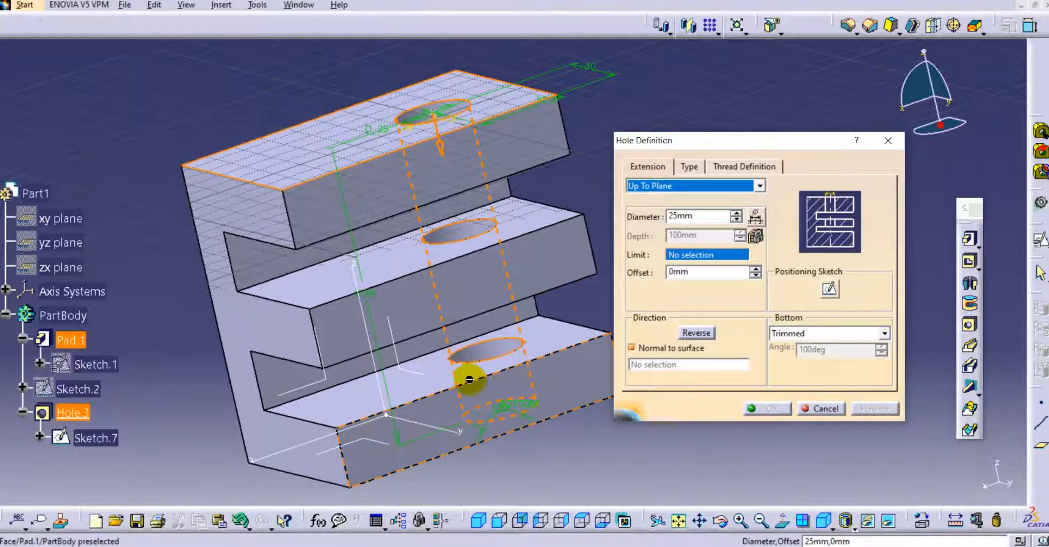
middle_drag(465, 377, 412, 379)
click(824, 408)
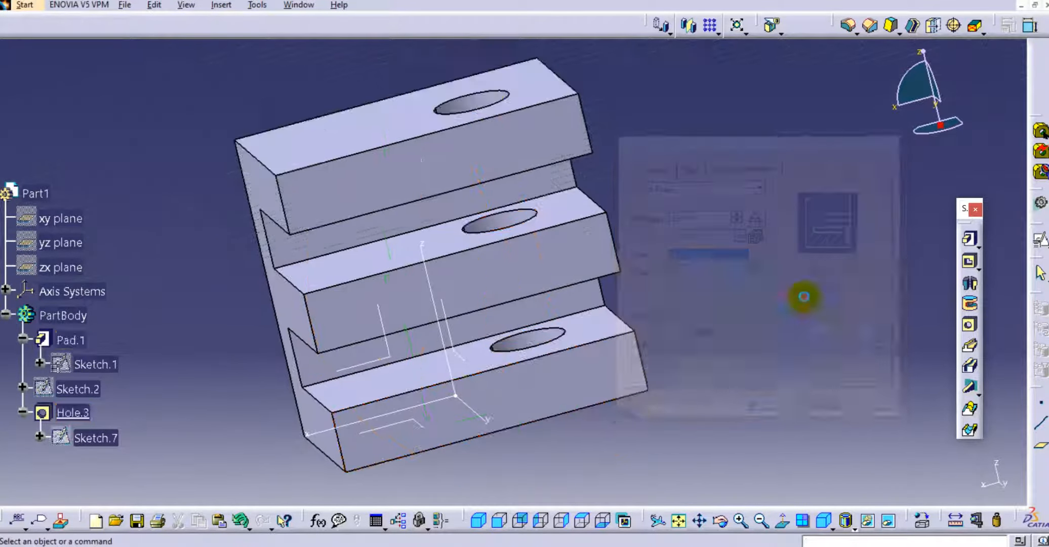
Create a reference plane offset 47 mm from the absolute axis system's XY plane, through the middle arm.
click(1041, 445)
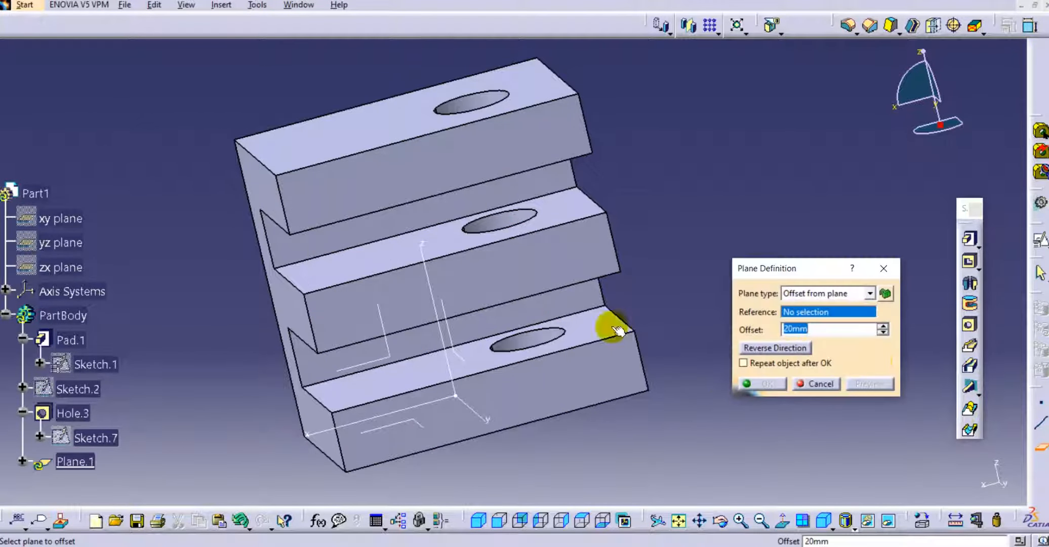
click(404, 423)
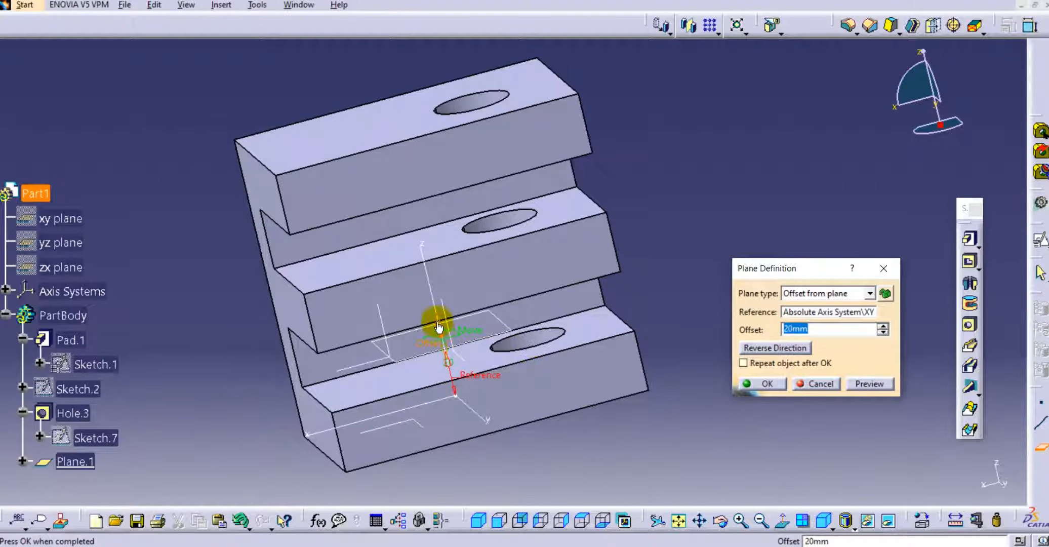
drag(439, 327, 438, 274)
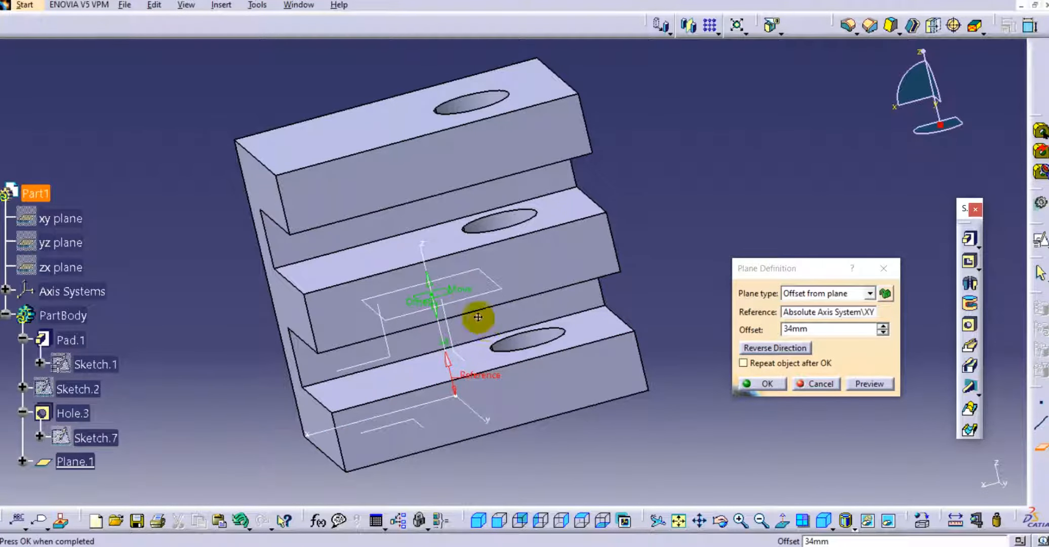
middle_drag(478, 317, 459, 287)
drag(452, 321, 436, 276)
click(853, 386)
click(736, 275)
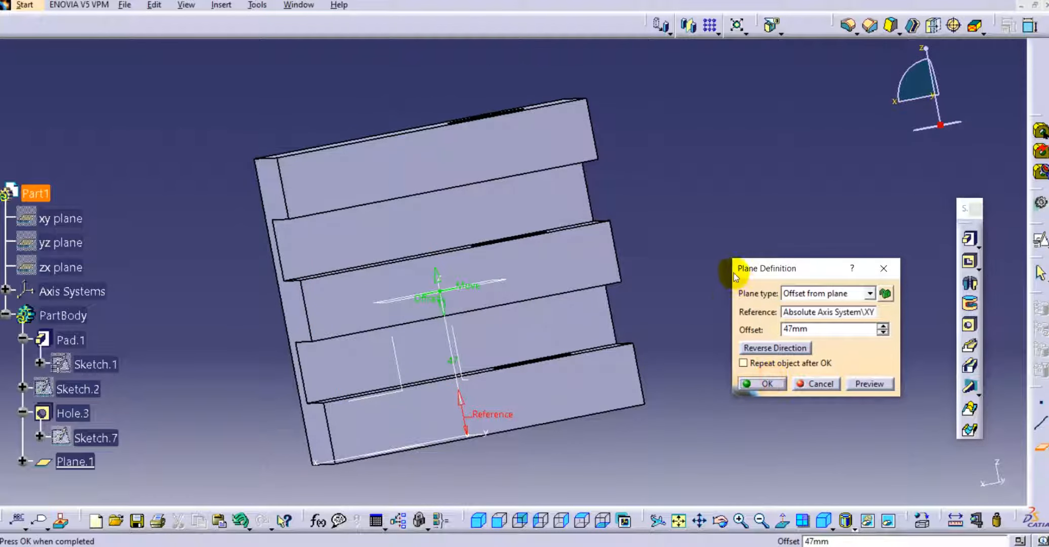
click(779, 383)
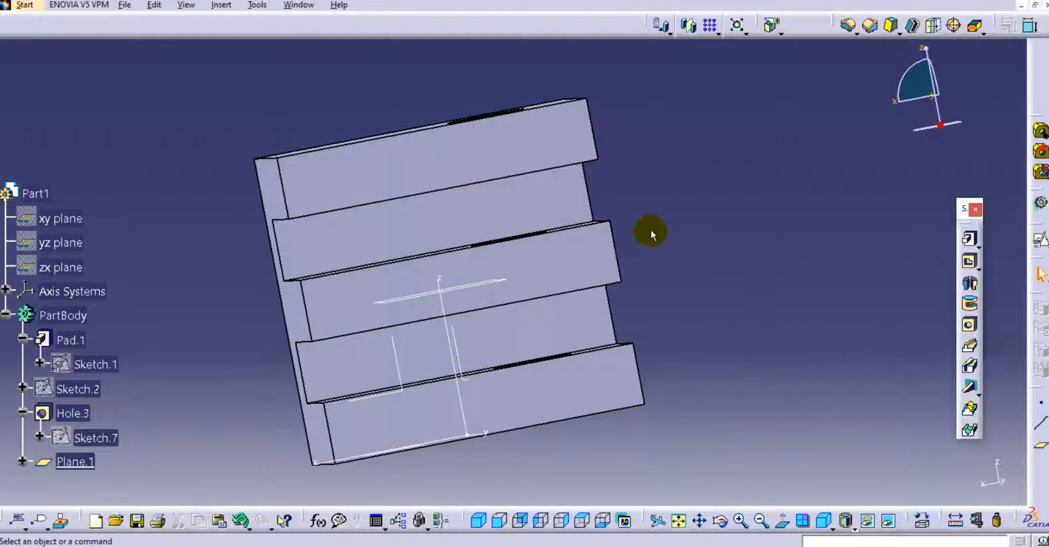
middle_drag(665, 165, 492, 170)
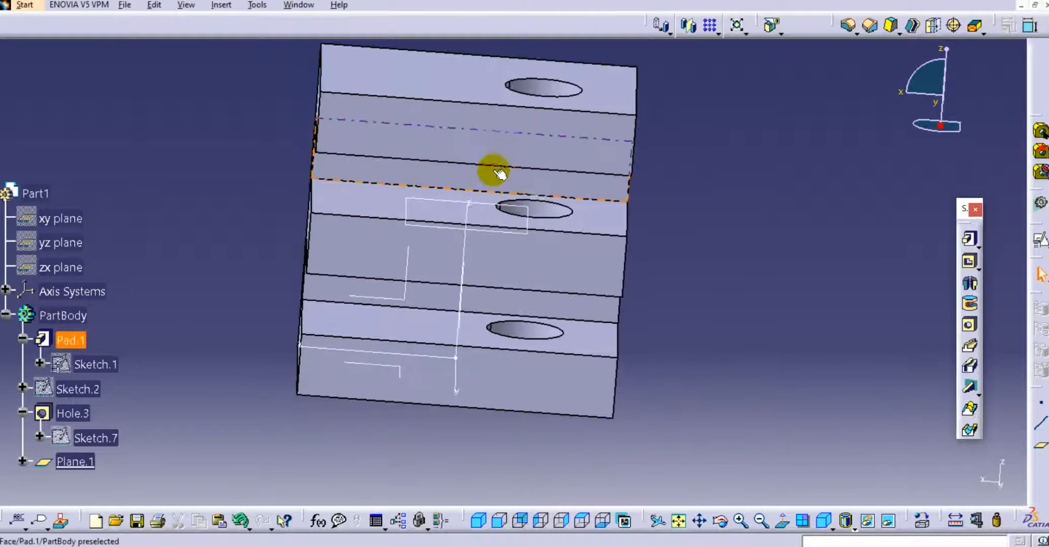
Delete the reference plane that comes after the hole in the tree.
scroll(81, 407, down, 2)
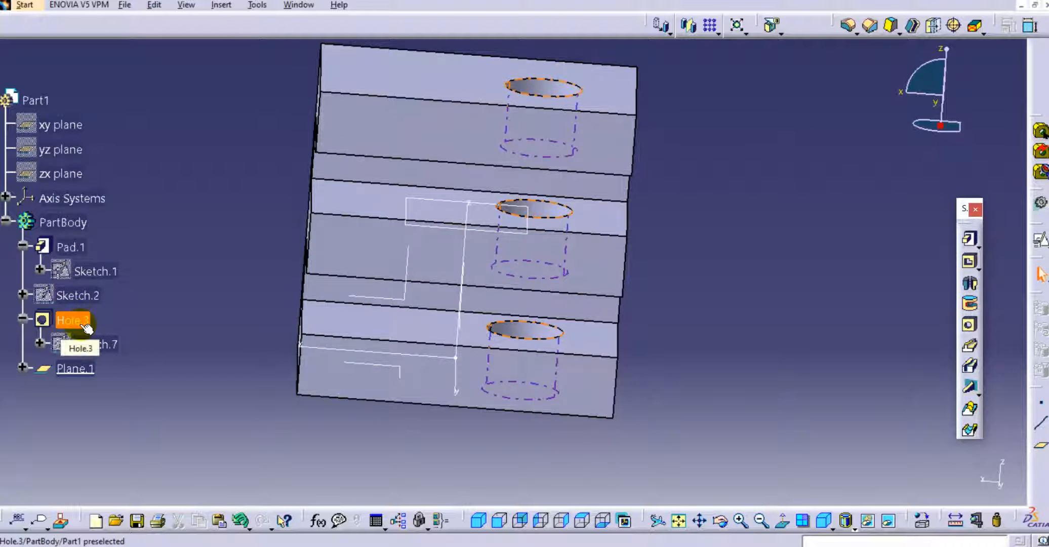
right_click(76, 368)
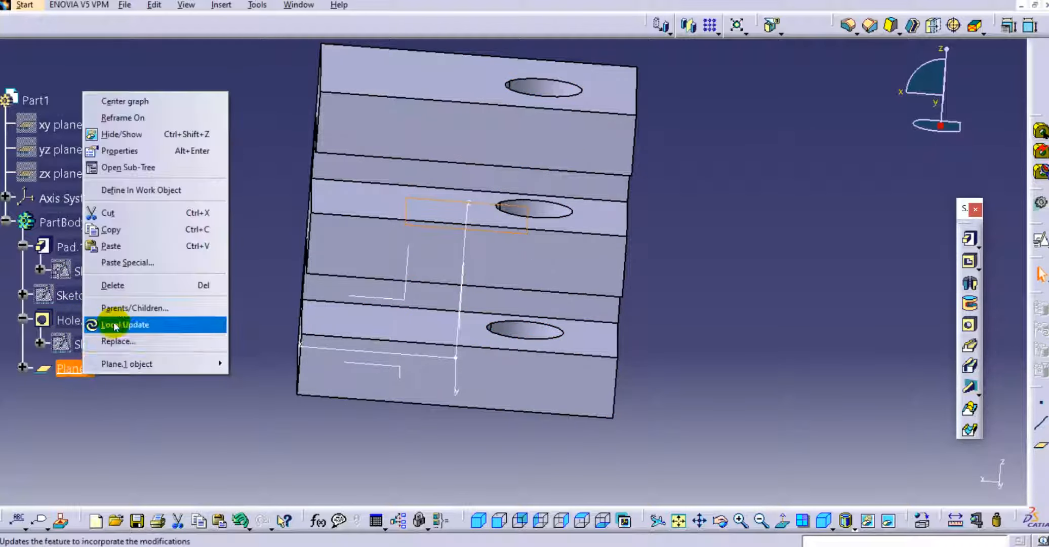
click(117, 283)
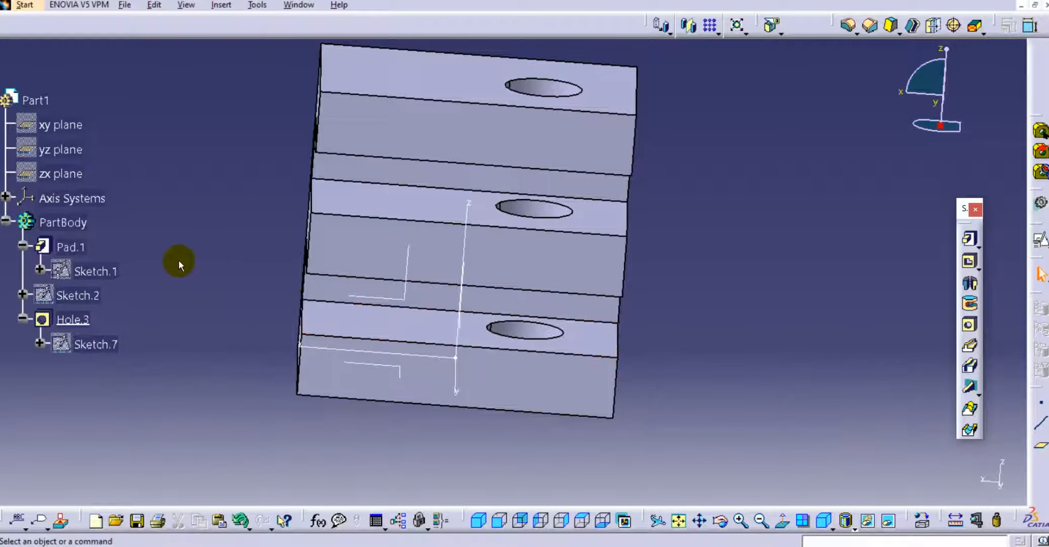
middle_drag(180, 258, 211, 316)
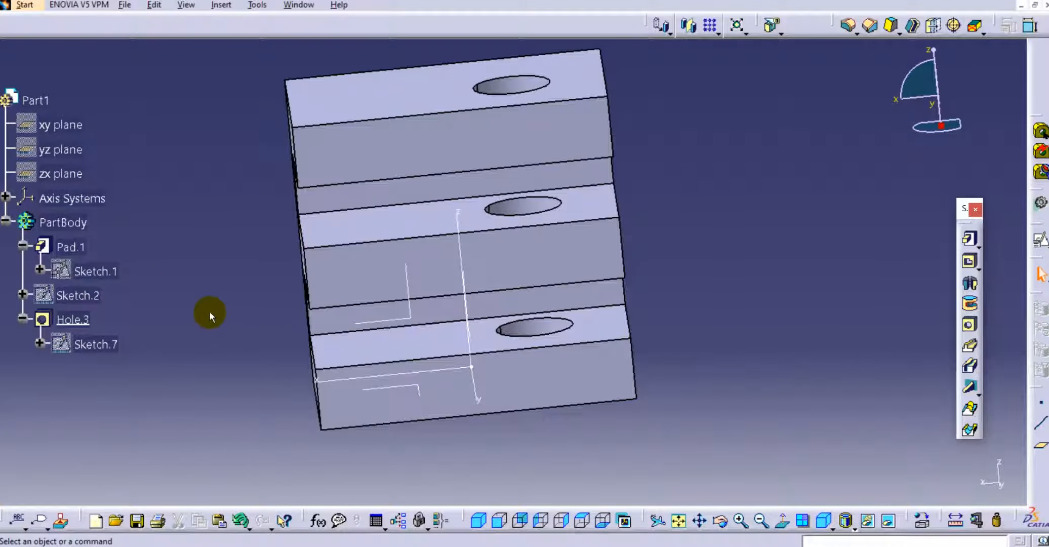
Define the pad as the in-work object so that new features are inserted before the hole.
click(70, 247)
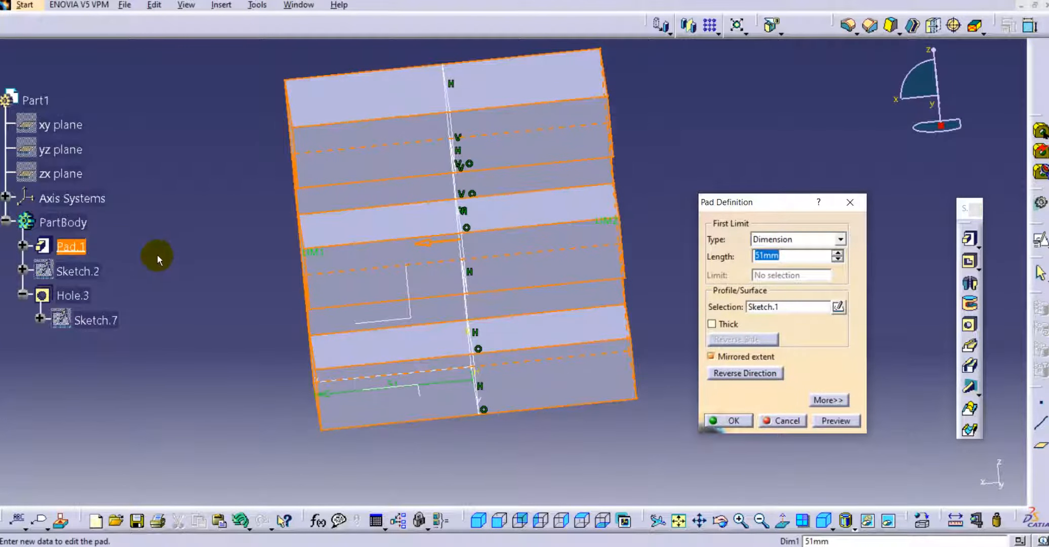
click(799, 419)
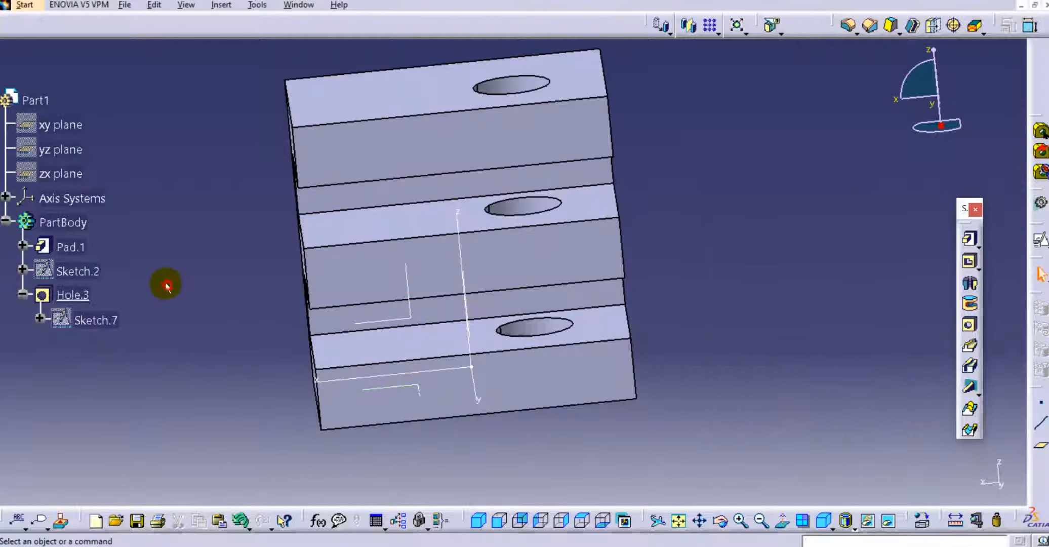
right_click(80, 245)
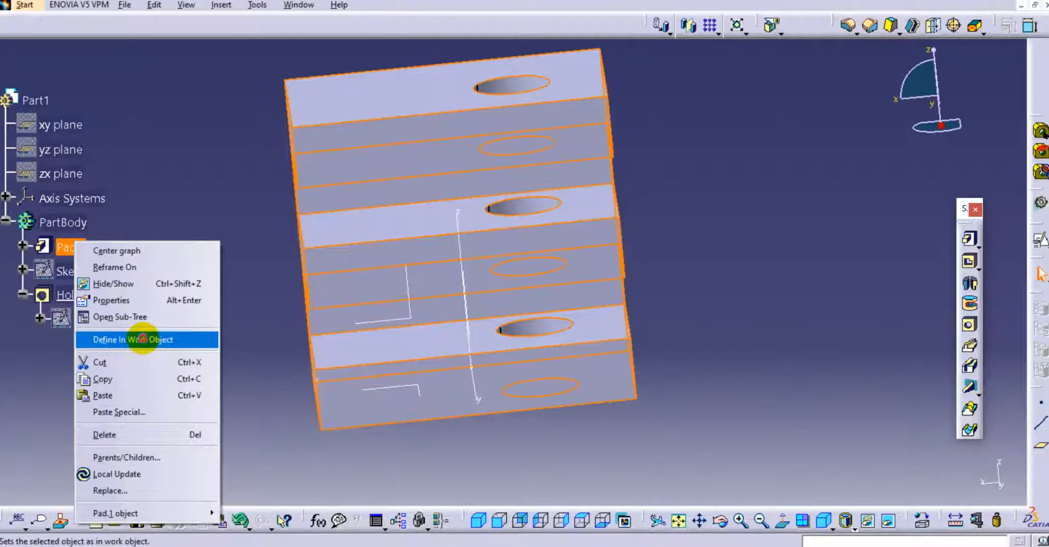
click(200, 337)
click(213, 259)
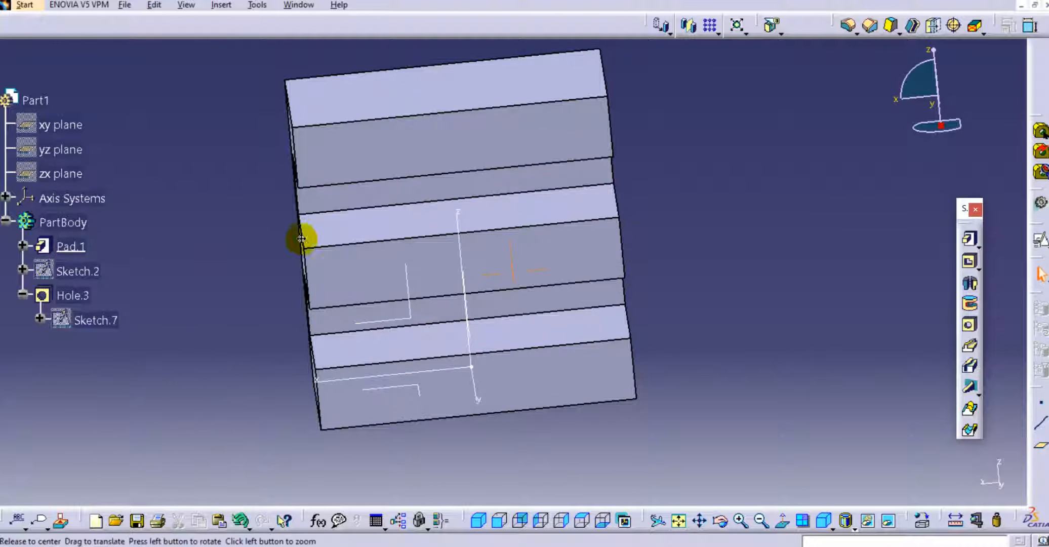
middle_drag(300, 237, 414, 276)
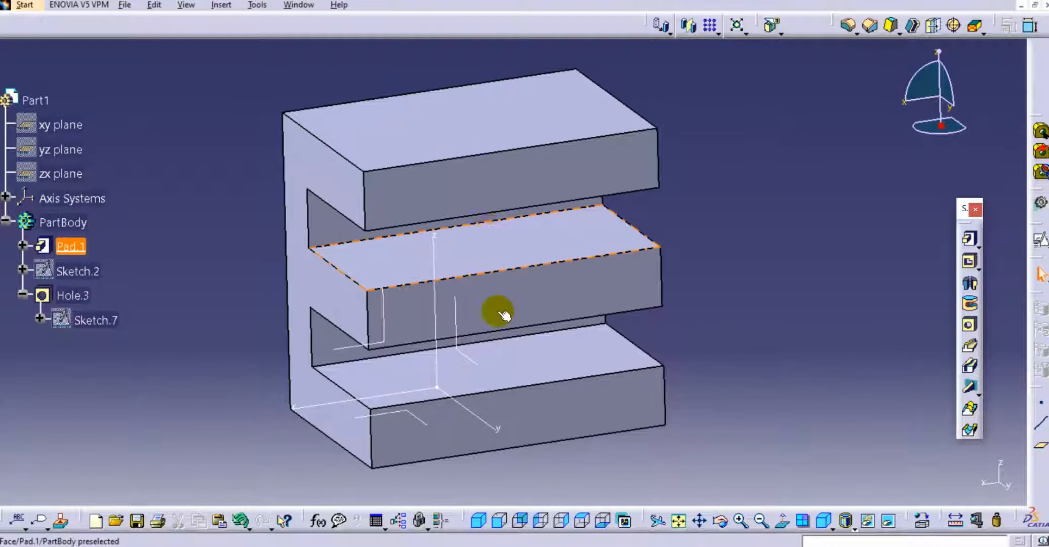
Create a plane offset 47 mm from the absolute XY plane, and define the hole as the in-work object again.
click(1040, 446)
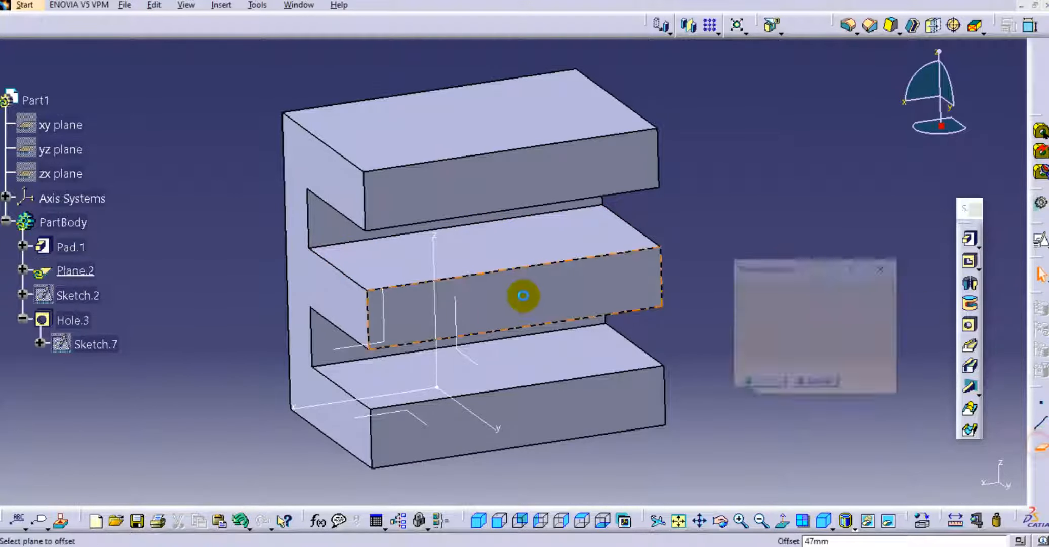
click(408, 414)
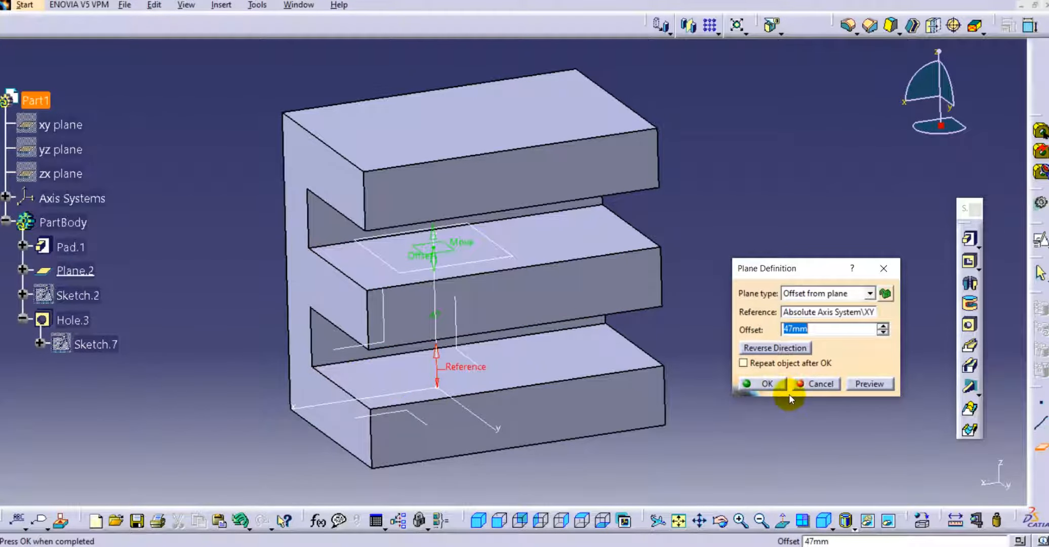
click(763, 383)
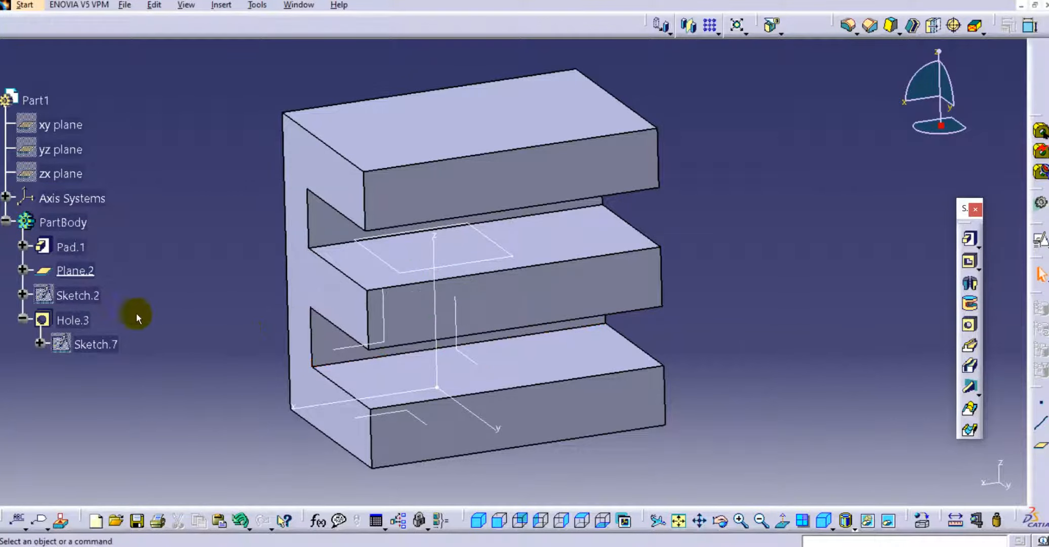
right_click(87, 330)
click(120, 152)
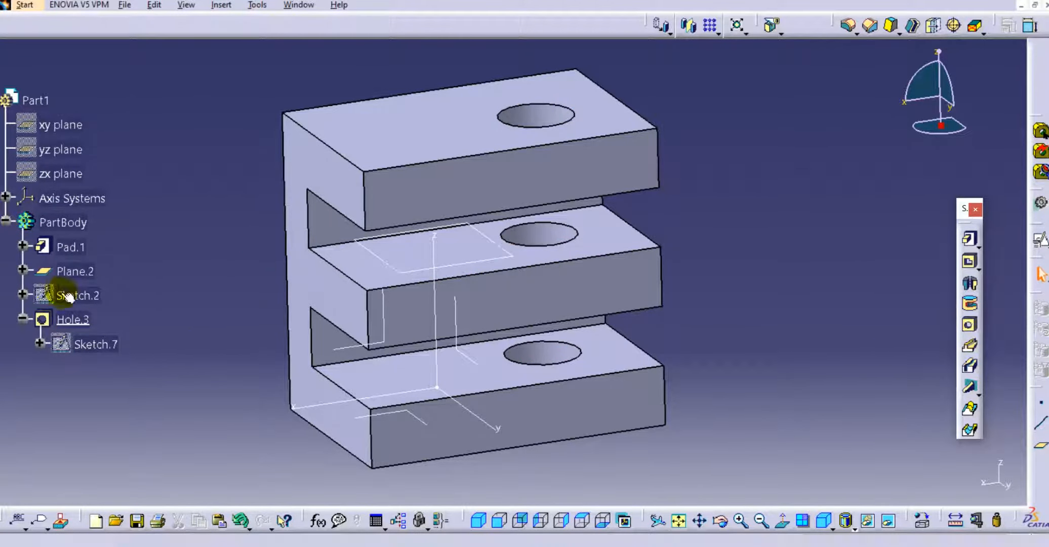
Change the hole's extension to Up To Plane with the offset plane as limit, accept it and inspect the cut.
double_click(72, 319)
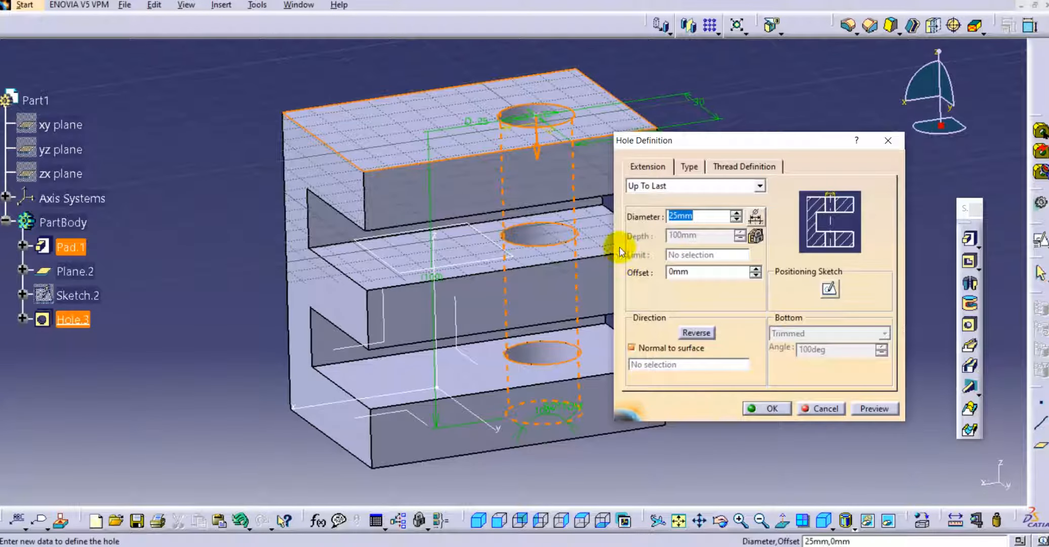
click(683, 185)
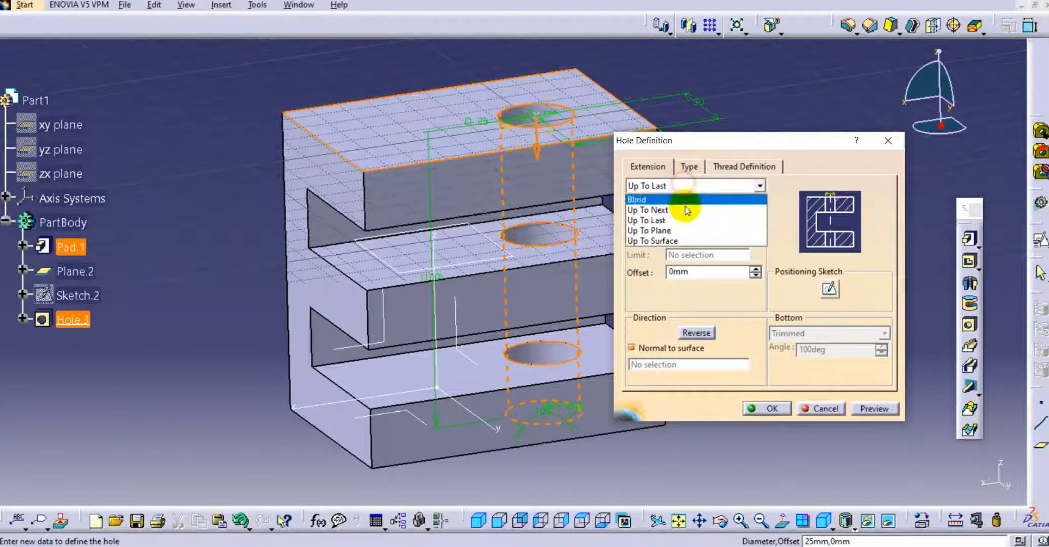
click(658, 231)
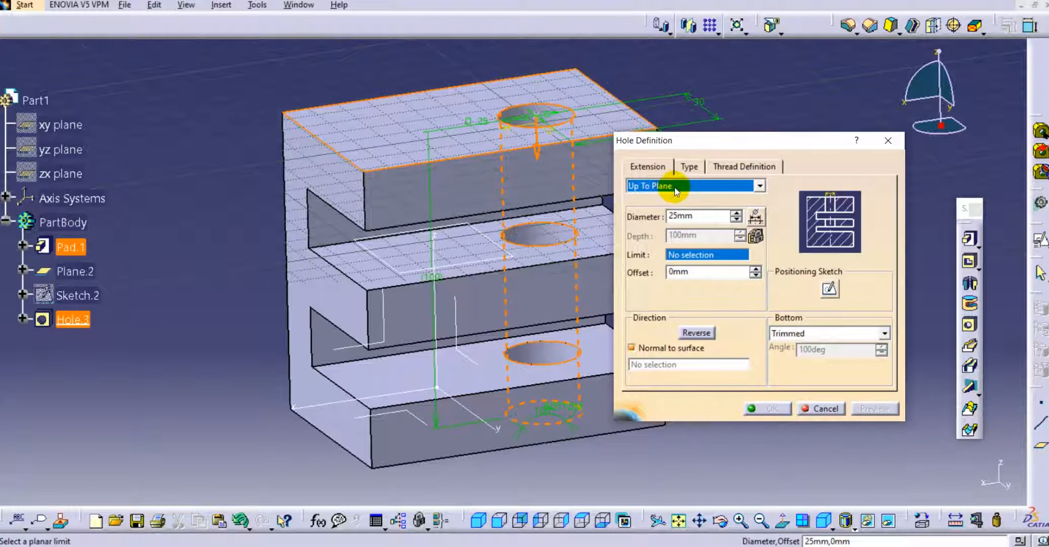
click(462, 268)
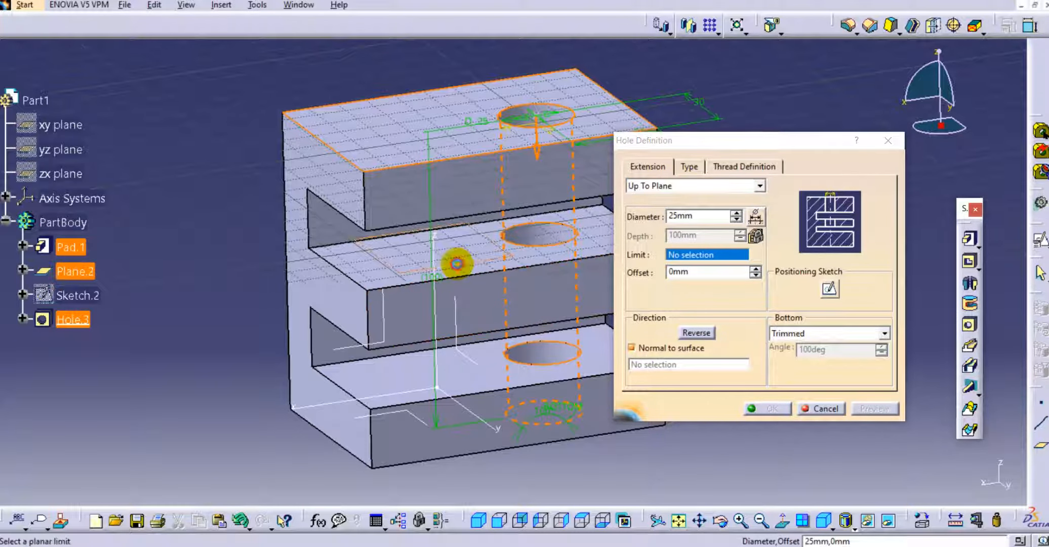
middle_drag(506, 249, 466, 202)
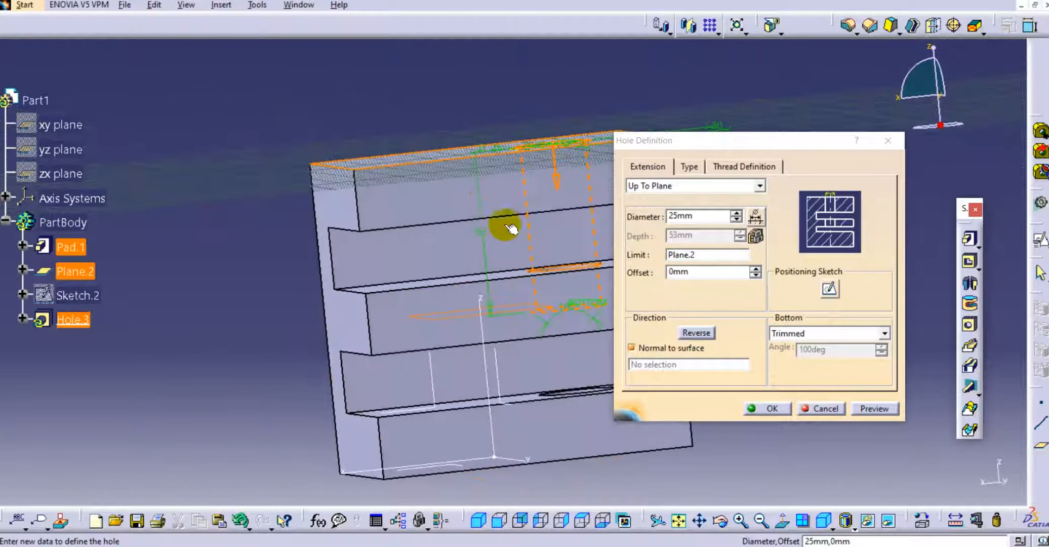
click(777, 408)
middle_drag(671, 245, 449, 229)
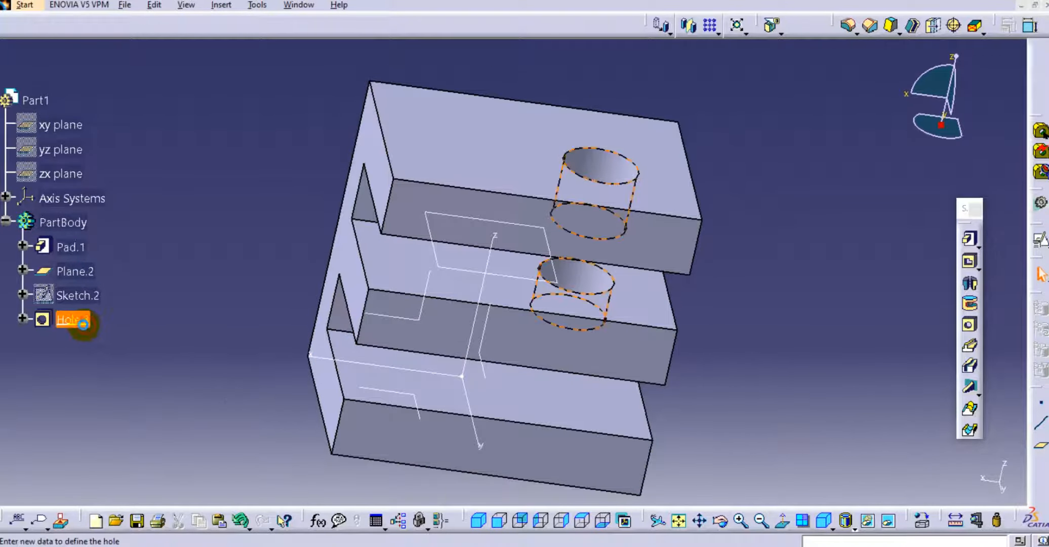
Change the hole's extension to Up To Surface with the lower arm's upper face as limit, accept it and inspect the result.
double_click(92, 327)
click(671, 186)
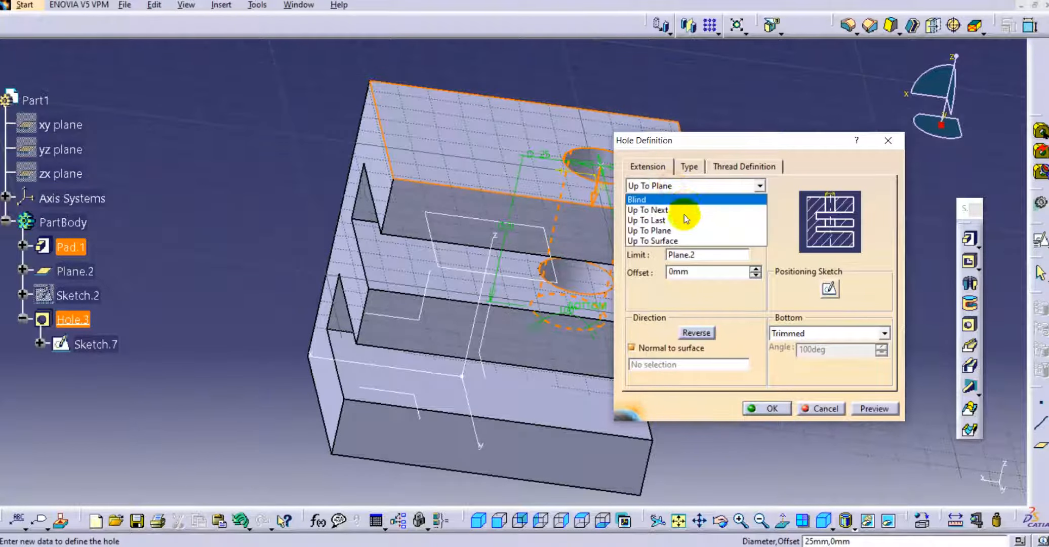
click(668, 238)
middle_drag(488, 244, 334, 247)
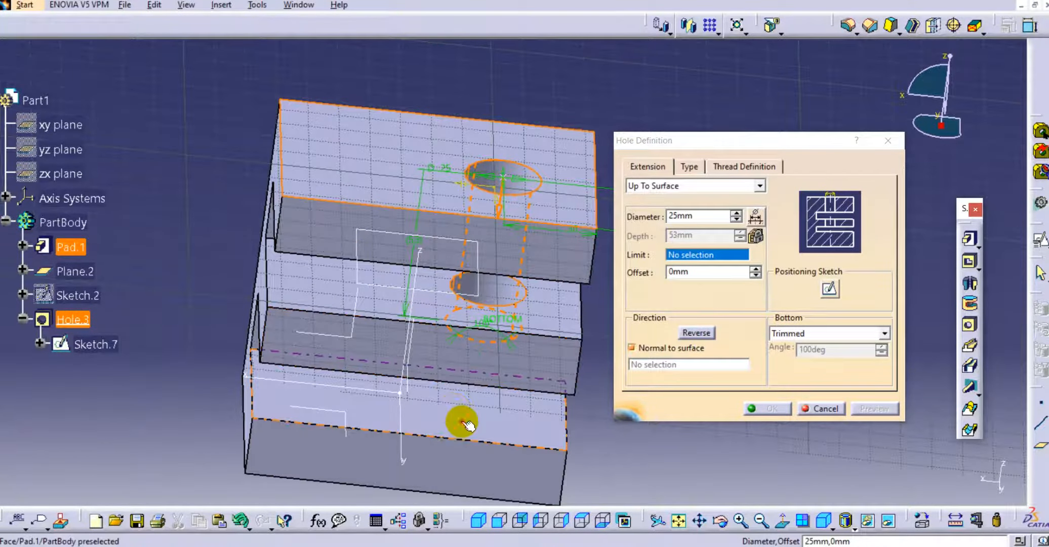
click(459, 425)
middle_drag(492, 332, 516, 326)
click(768, 405)
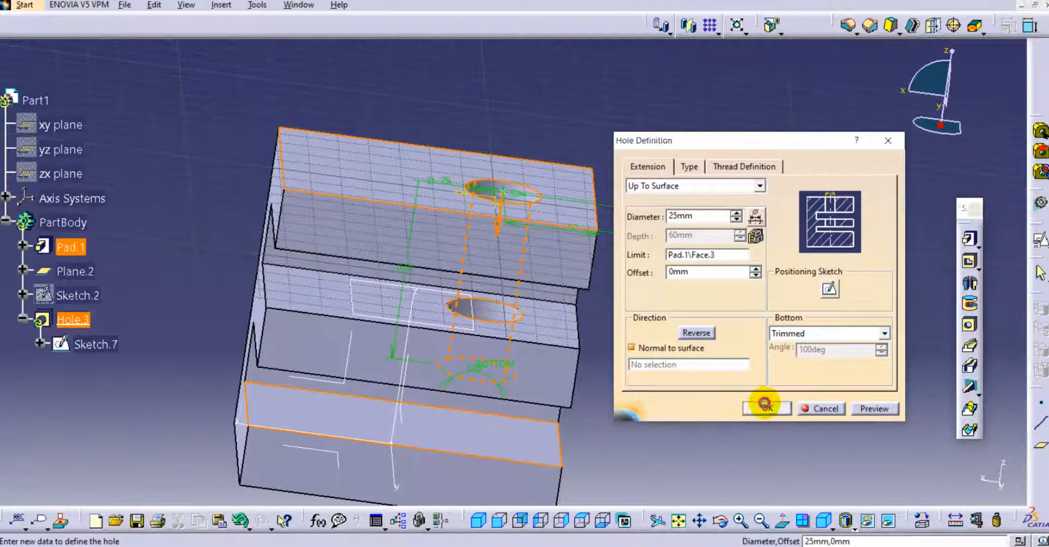
middle_drag(486, 372, 510, 343)
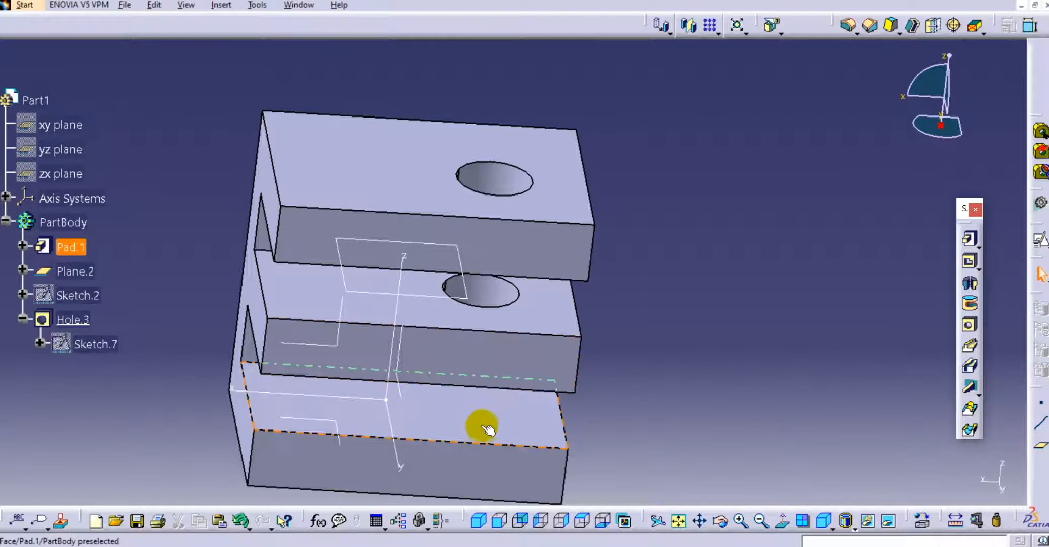
middle_drag(605, 354, 608, 327)
Reopen the hole's definition and compare the extension types Up To Next, Up To Last, Up To Plane and Up To Surface.
double_click(73, 319)
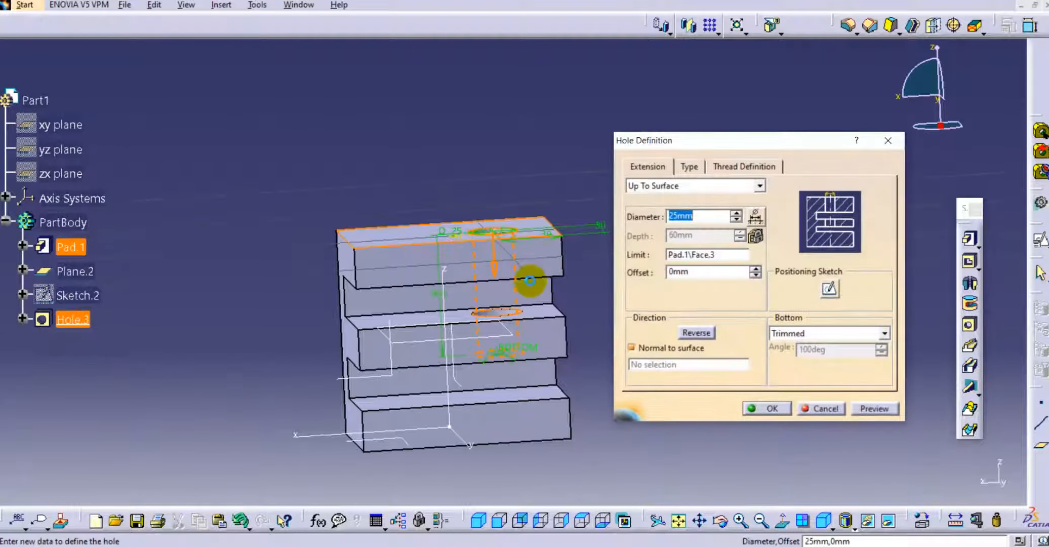
click(697, 189)
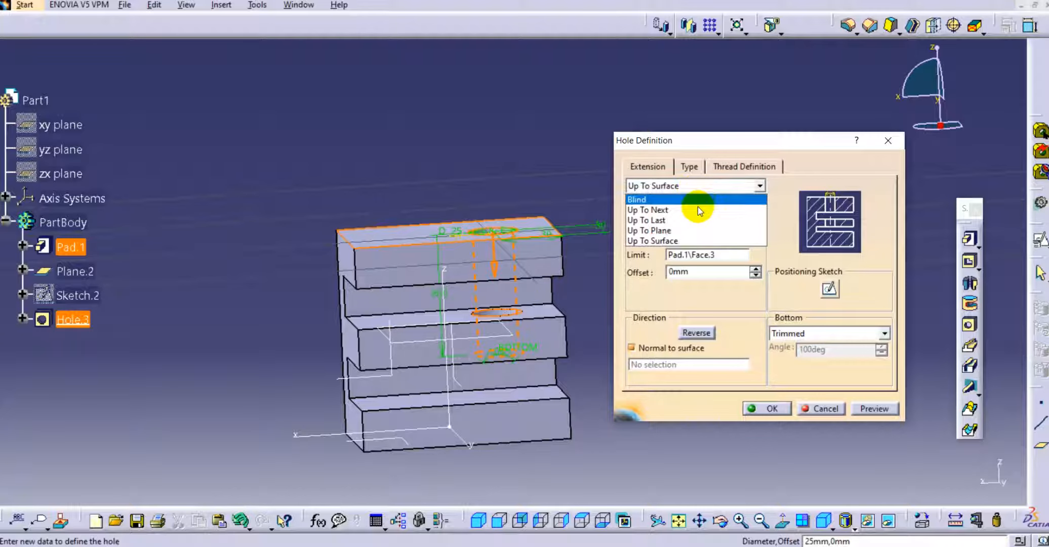
click(808, 179)
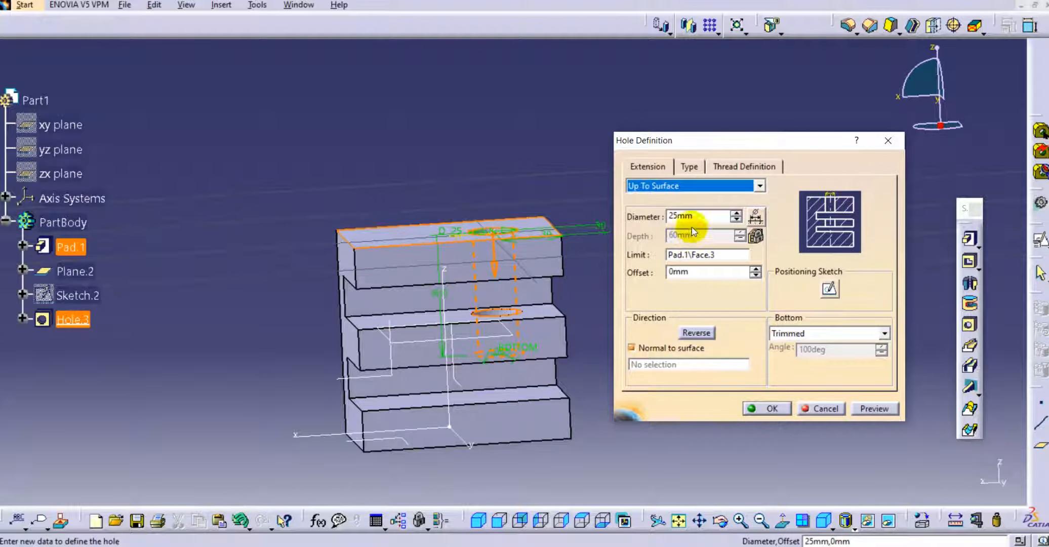
click(682, 185)
click(670, 205)
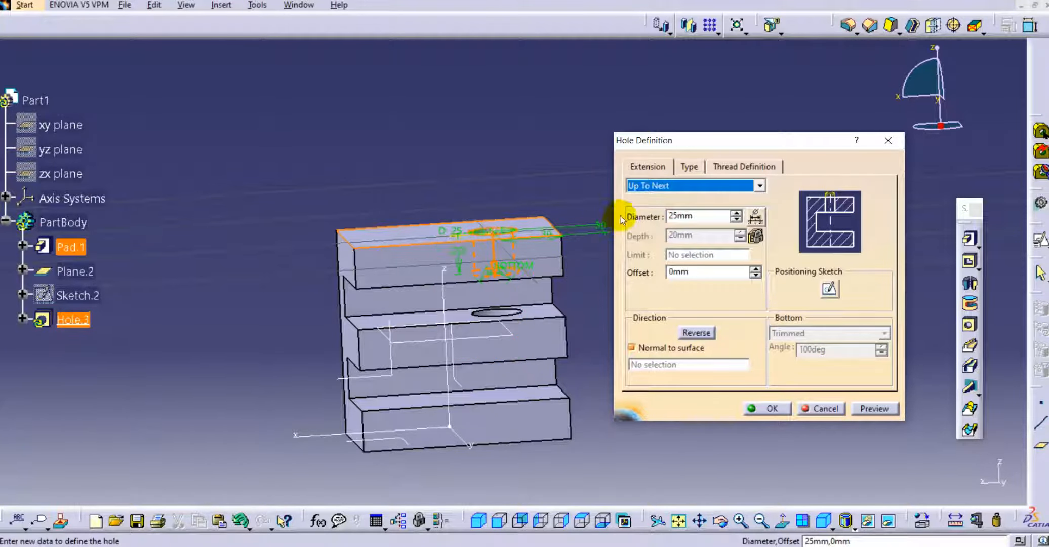
click(689, 186)
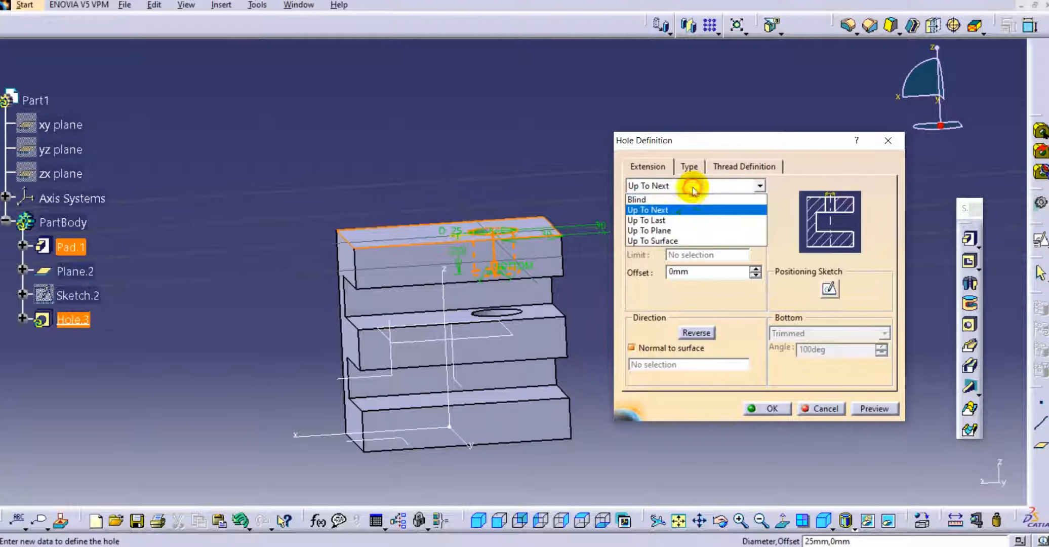
click(678, 223)
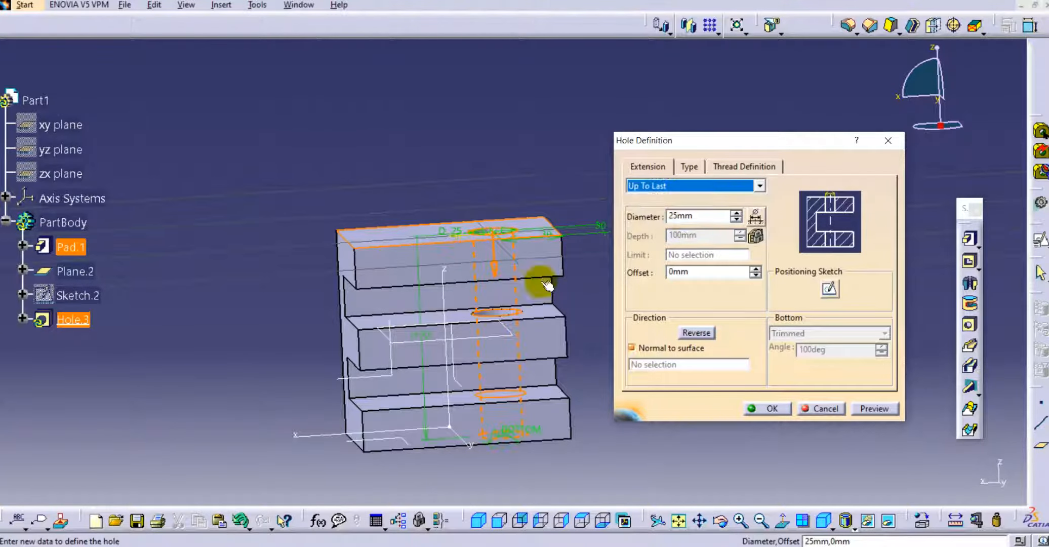
click(668, 187)
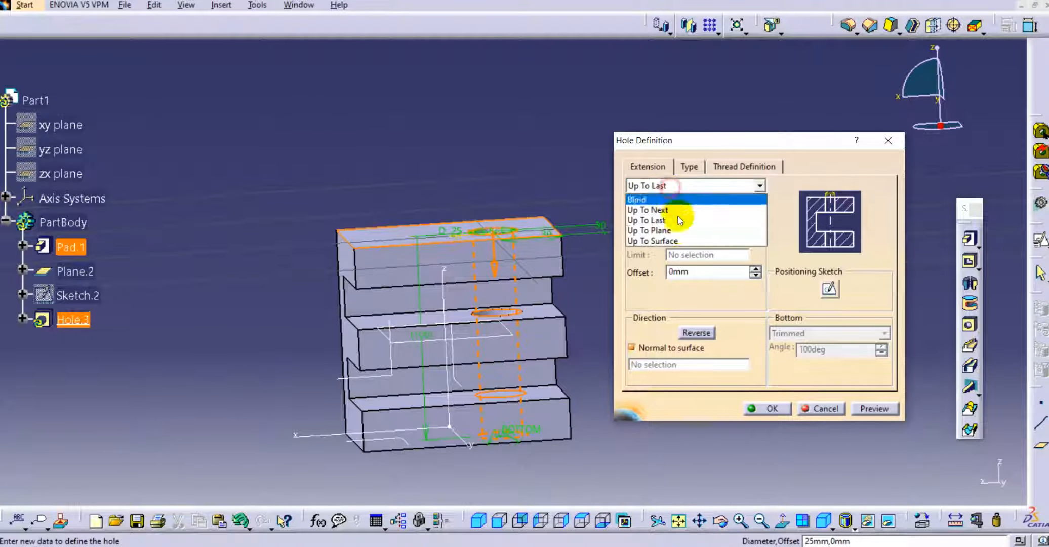
click(668, 233)
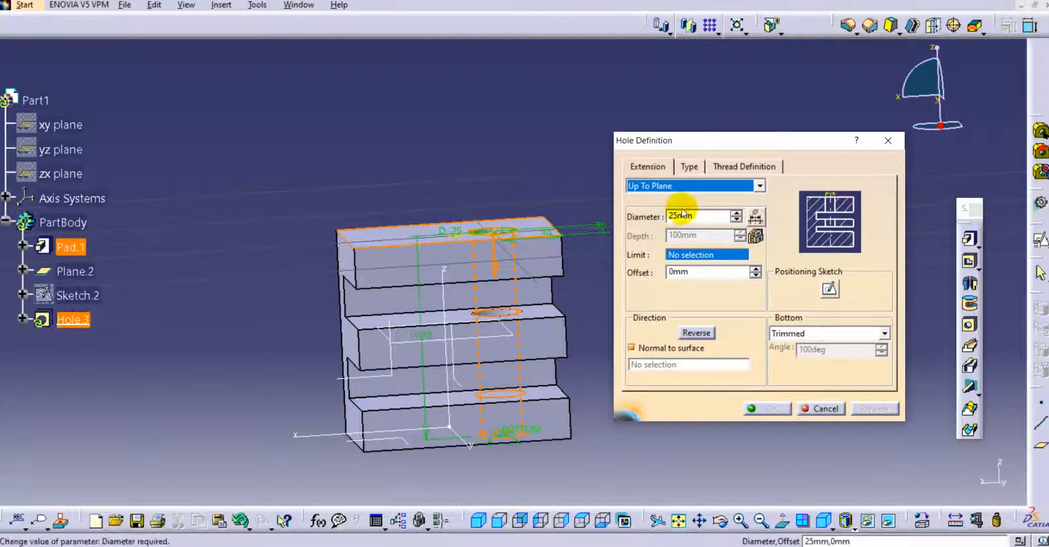
click(665, 185)
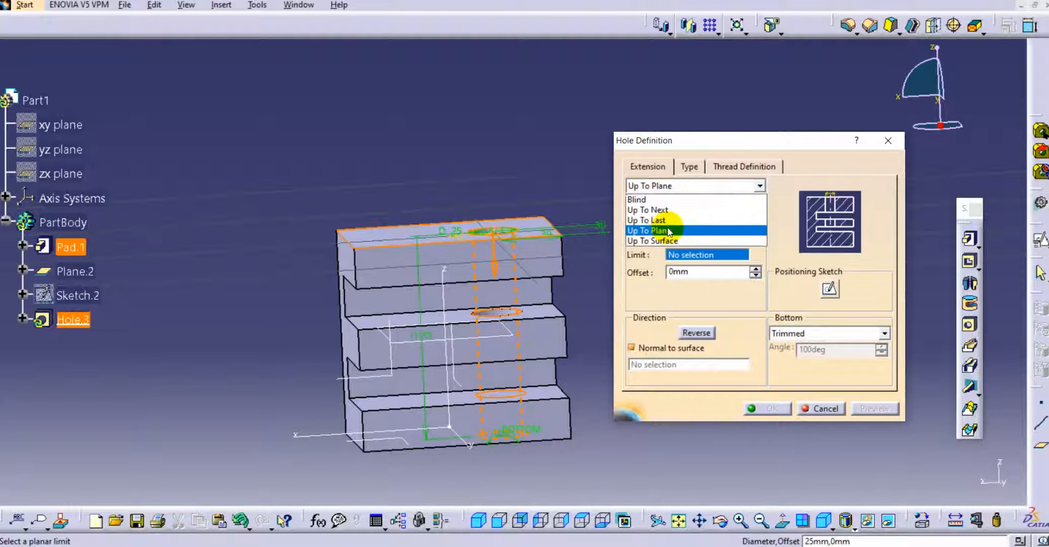
click(664, 239)
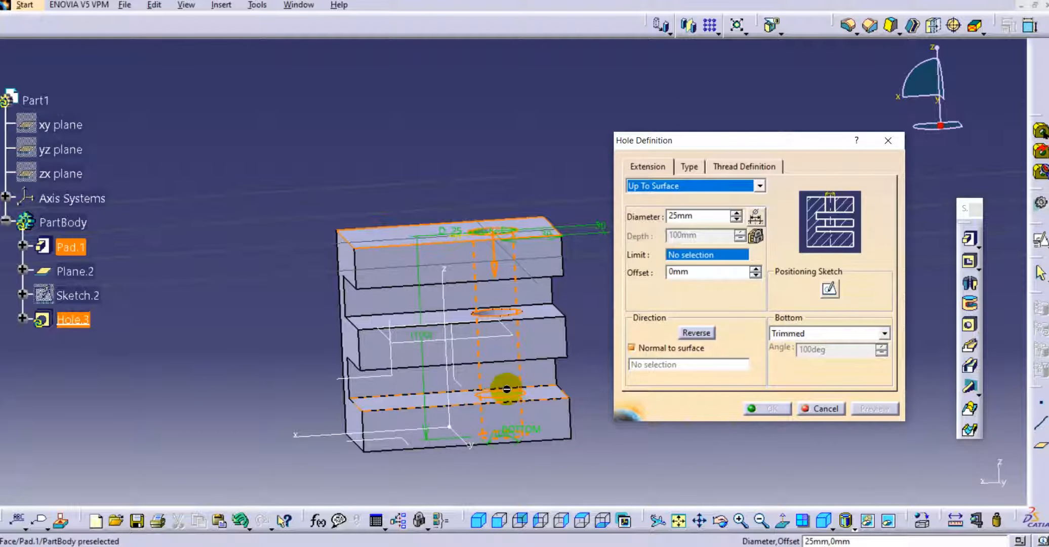
Change the hole's extension to Blind, preview the cut and accept it.
click(687, 189)
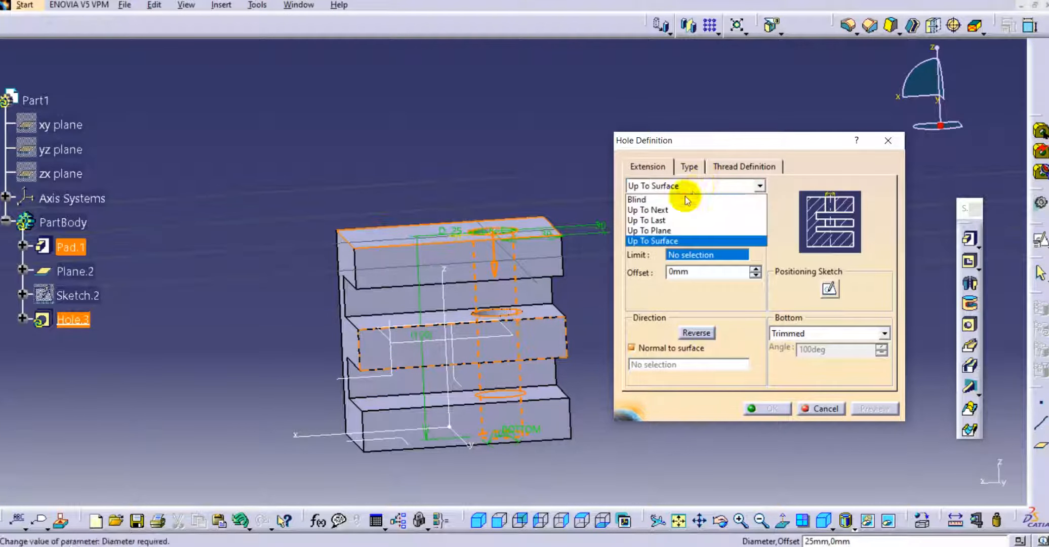
click(687, 200)
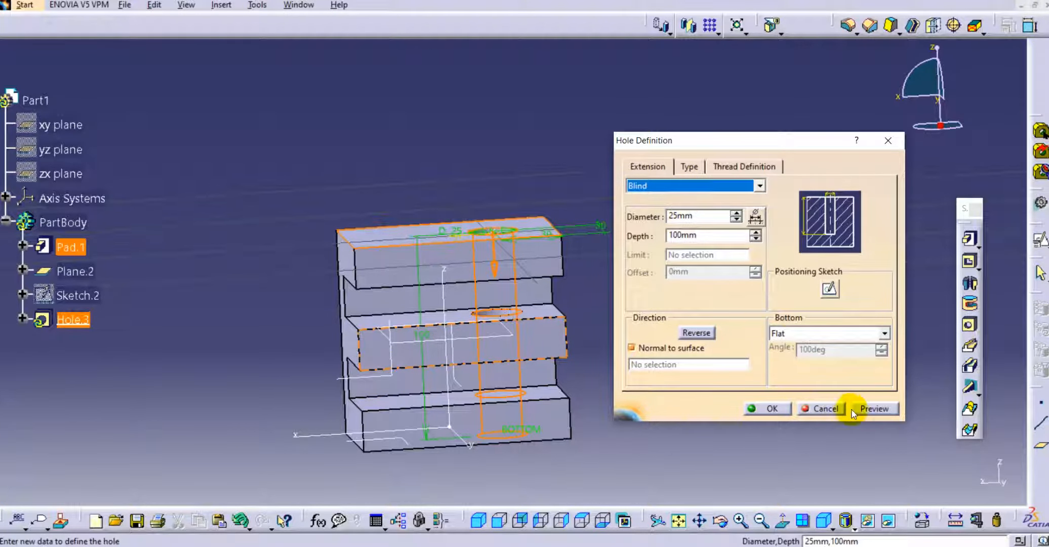
click(855, 410)
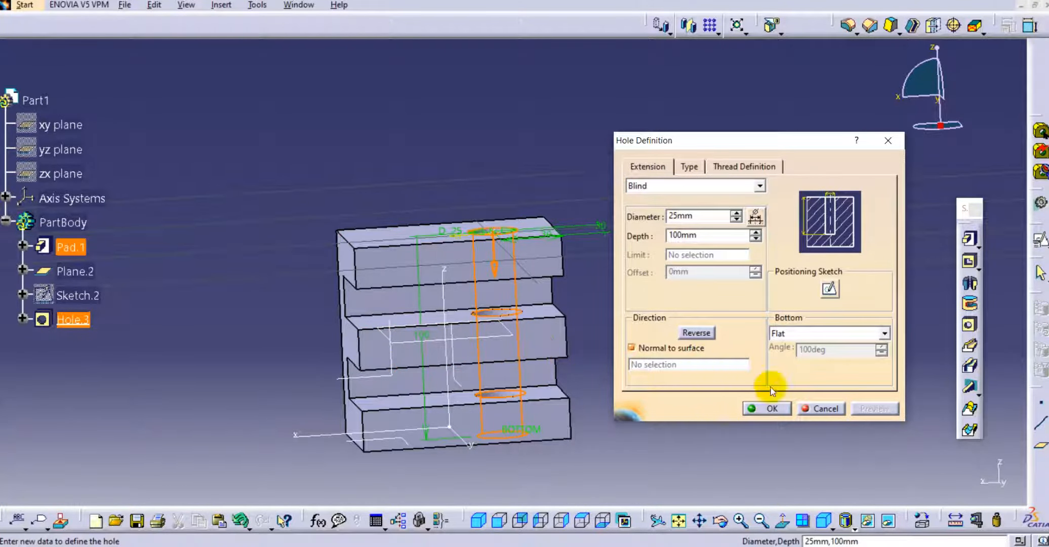
click(774, 408)
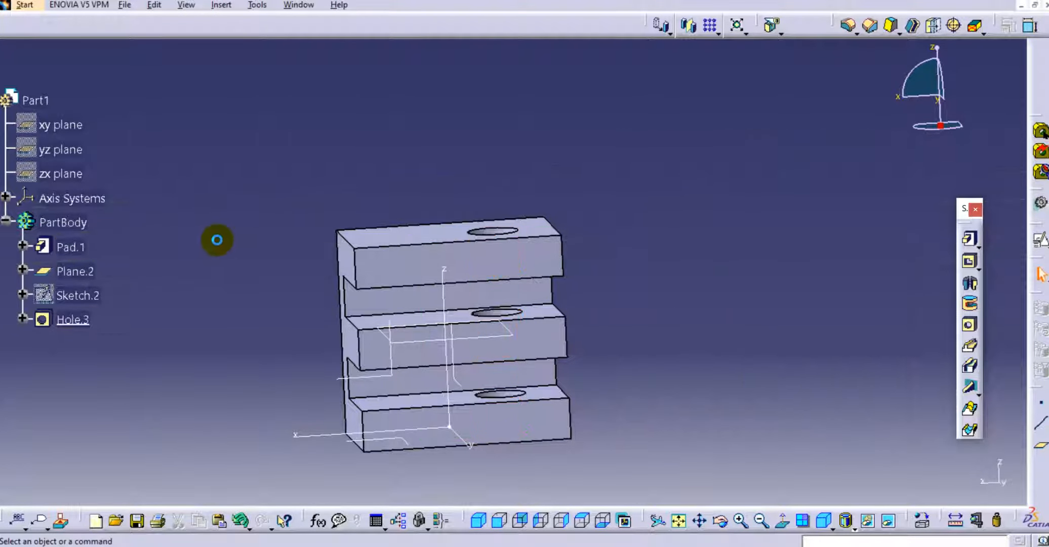
Reopen the hole's type settings and compare the Simple and Tapered types, examining the taper angle.
double_click(72, 319)
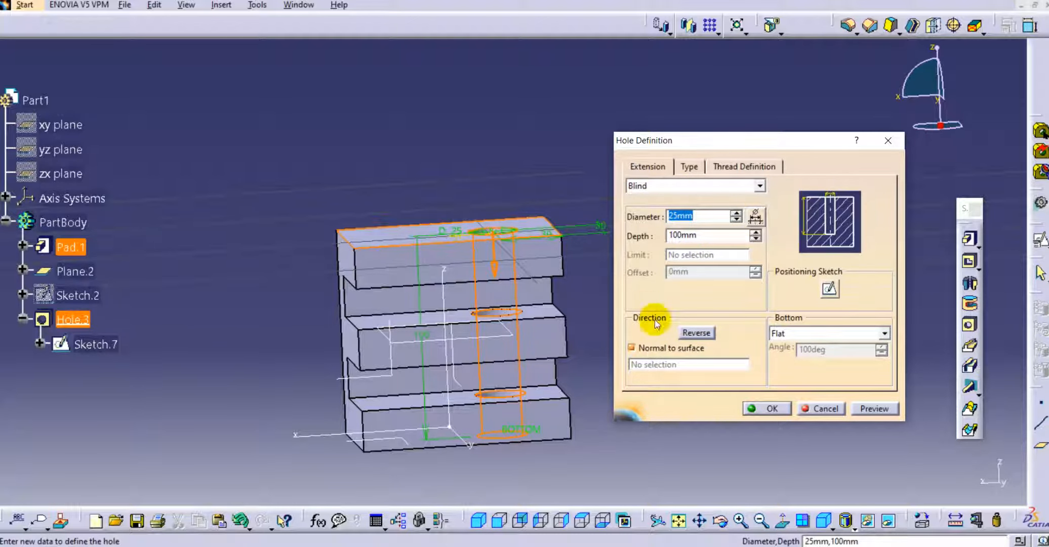
click(689, 167)
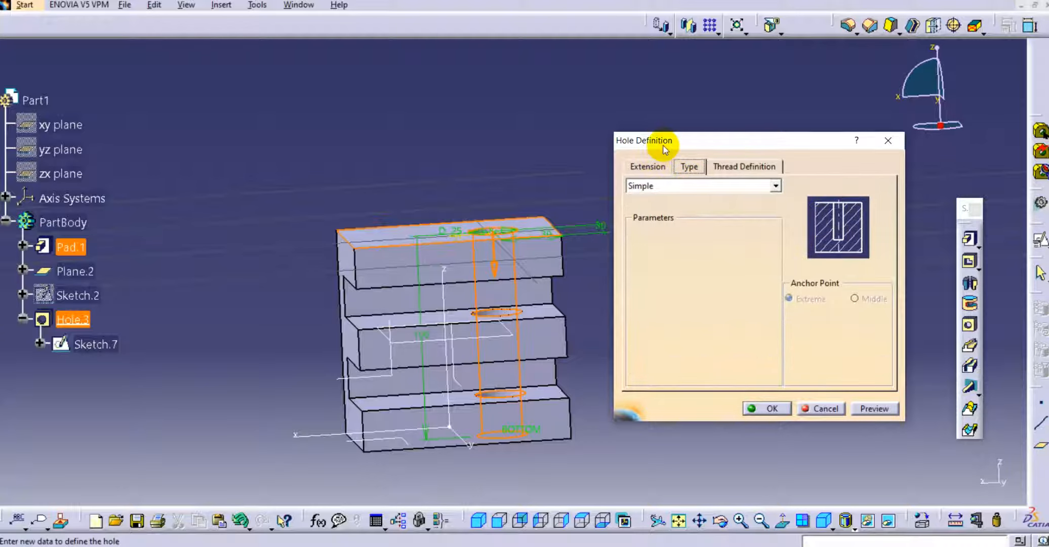
drag(664, 146, 667, 142)
click(675, 184)
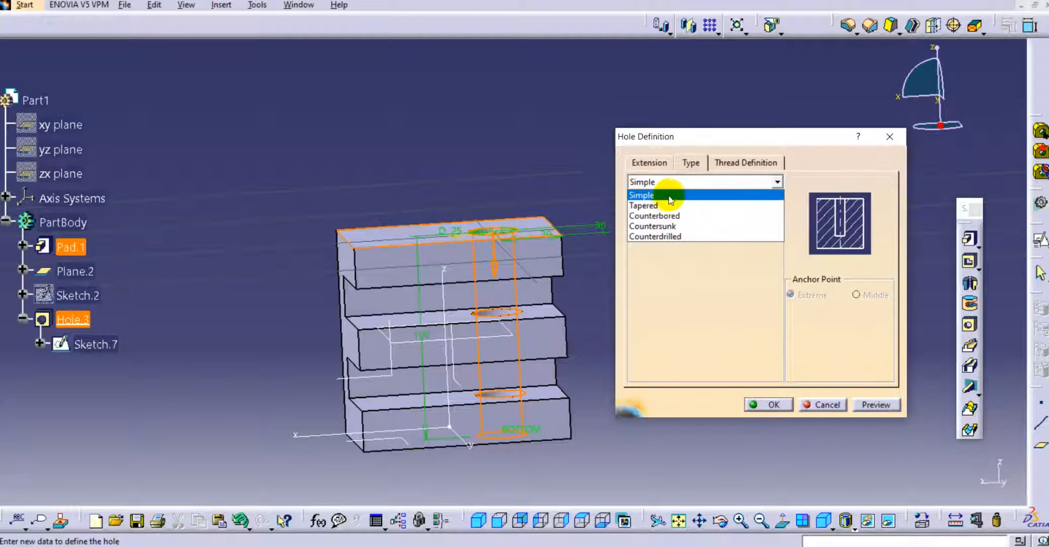
click(663, 196)
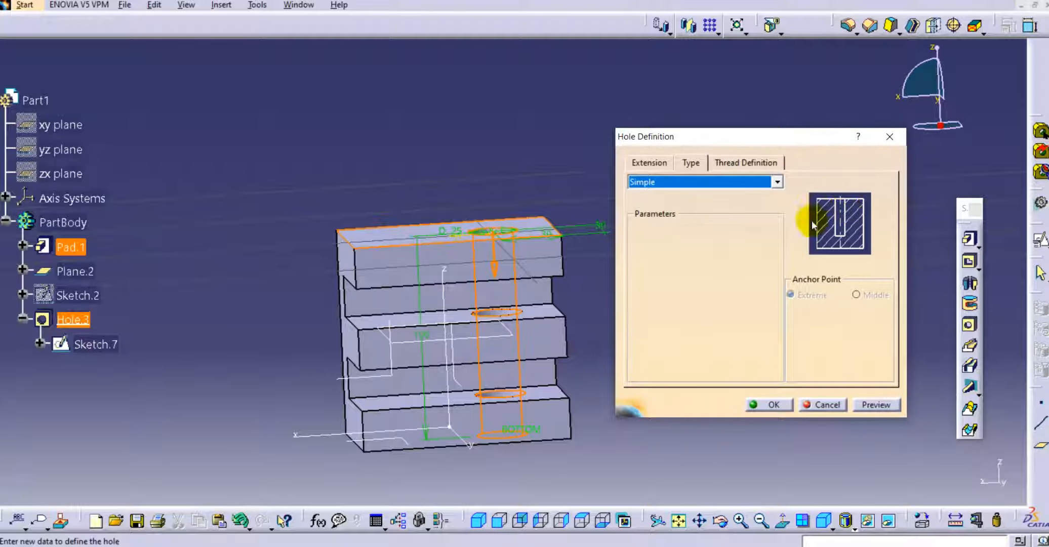
click(742, 183)
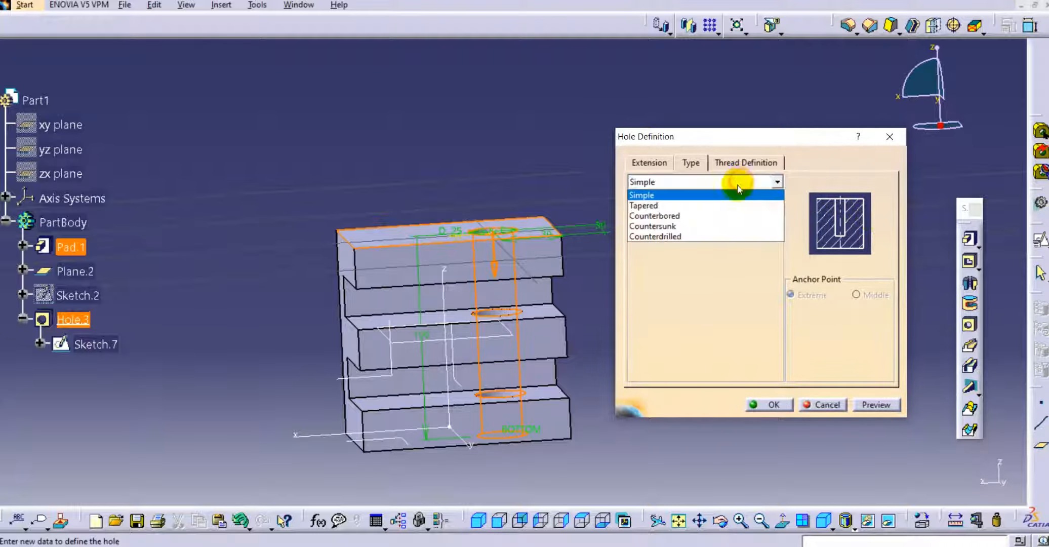
click(723, 205)
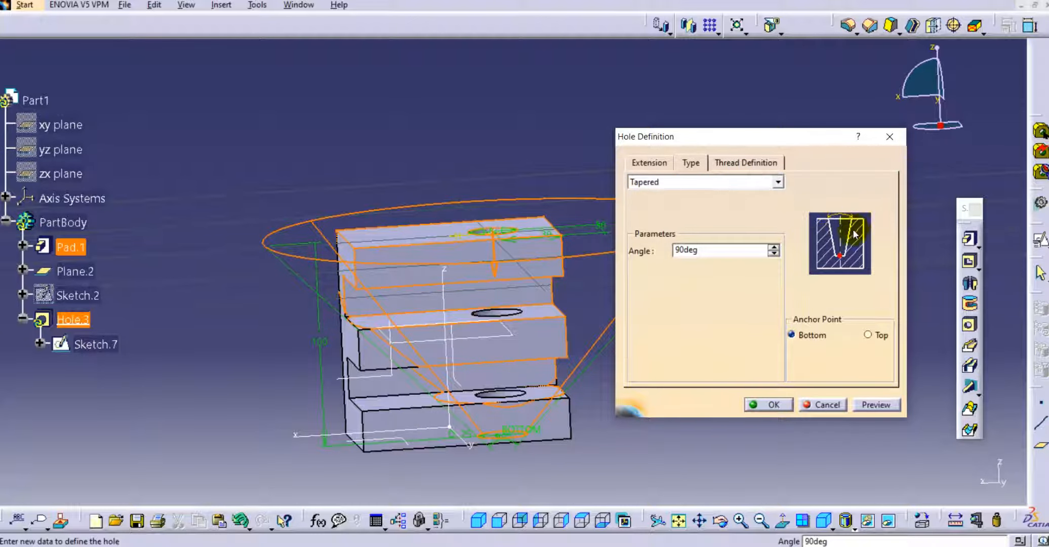
double_click(681, 250)
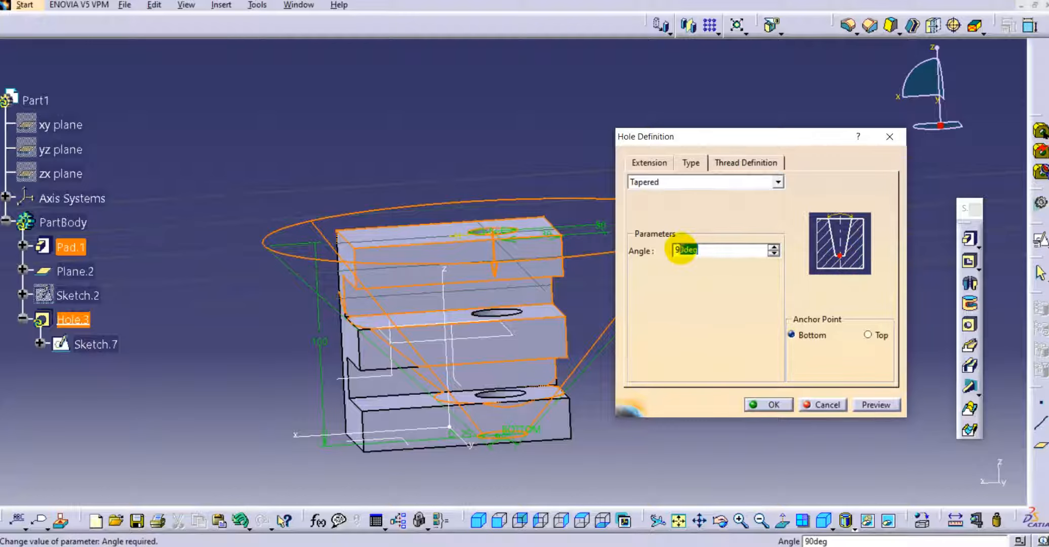
Switch the hole type to Counterbored, examine its diameter and depth, and set the anchor point to Middle.
click(680, 185)
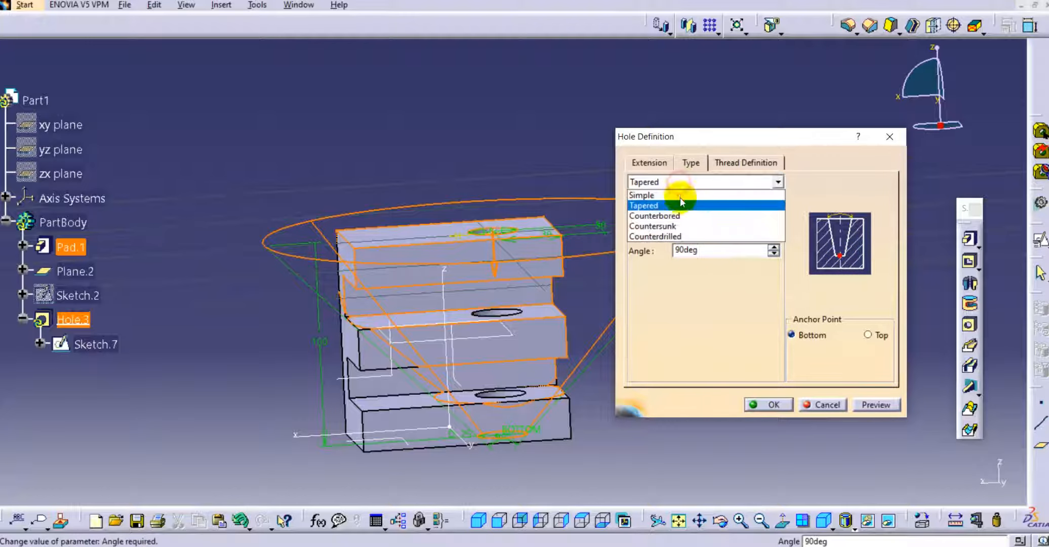
click(675, 215)
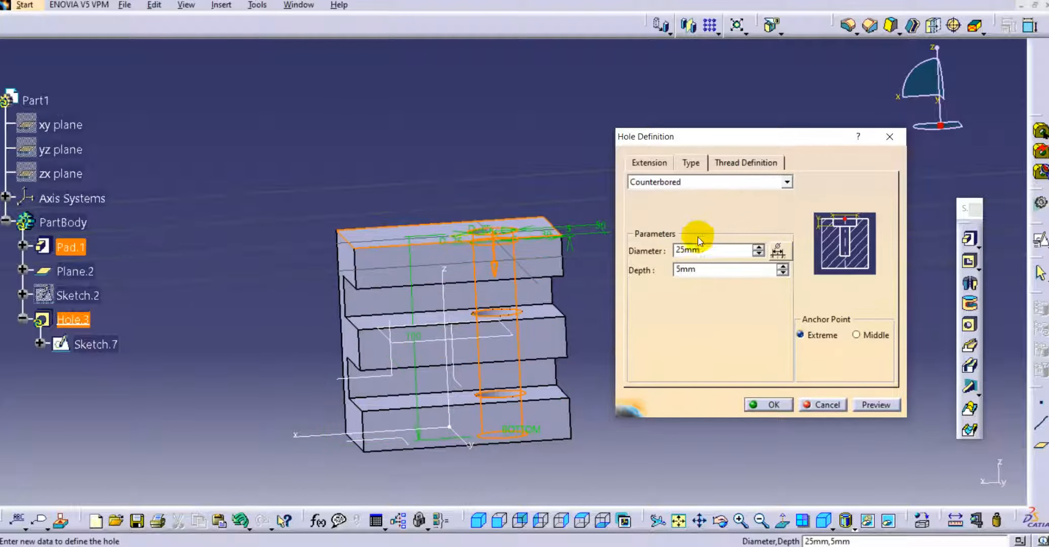
double_click(708, 250)
double_click(709, 270)
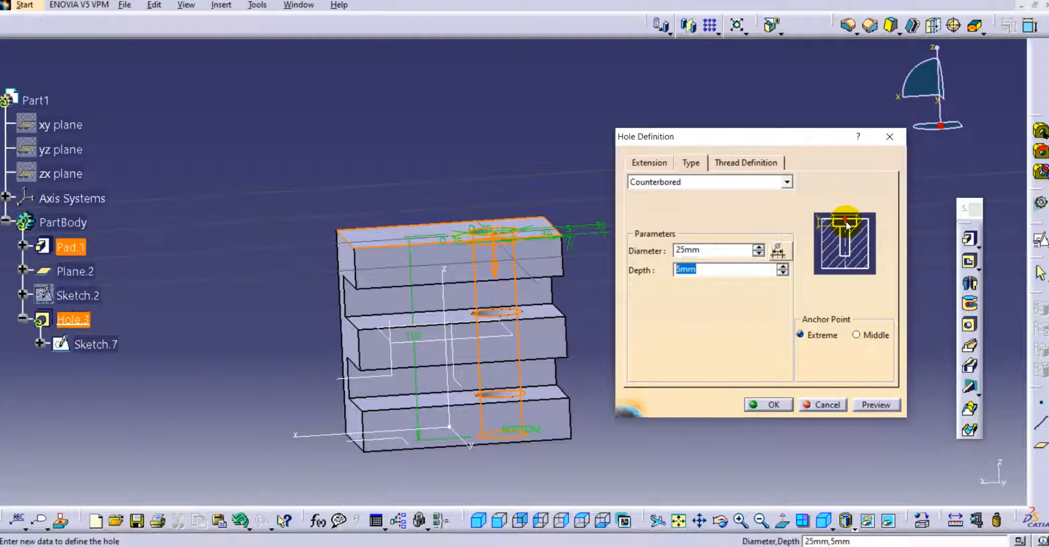
click(856, 336)
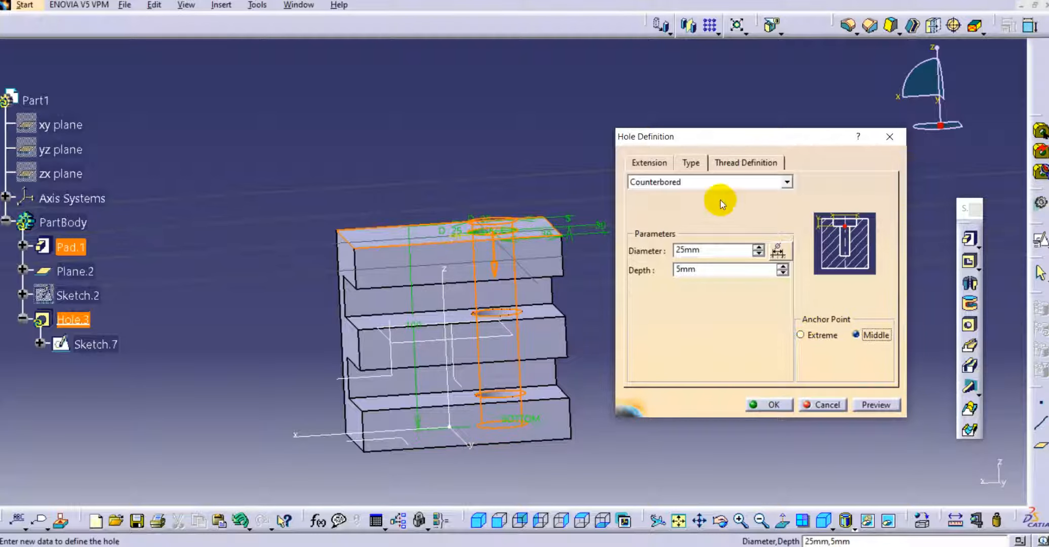
Switch the hole type to Countersunk and examine its parameter modes, keeping Depth & Angle.
click(729, 182)
click(711, 217)
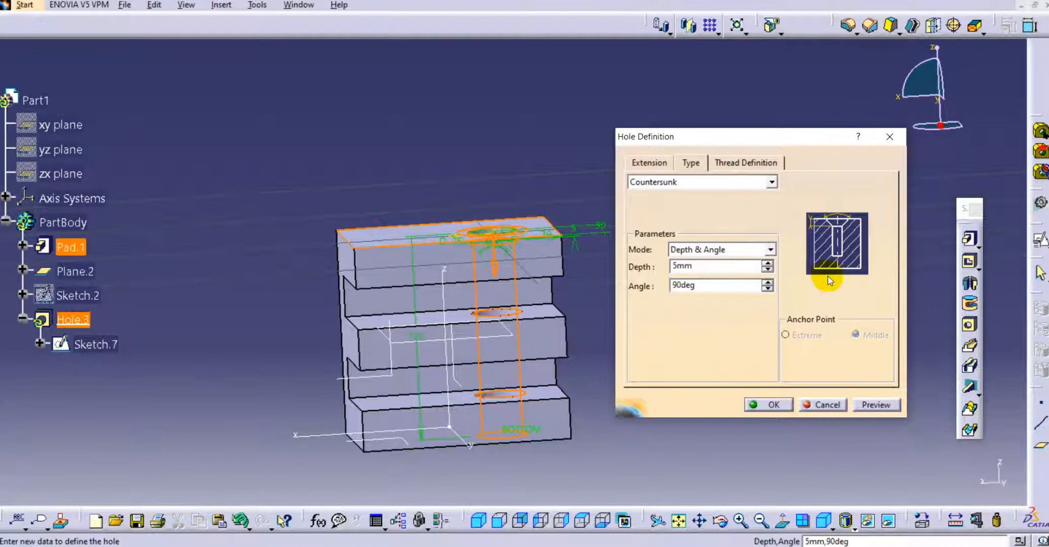
click(725, 250)
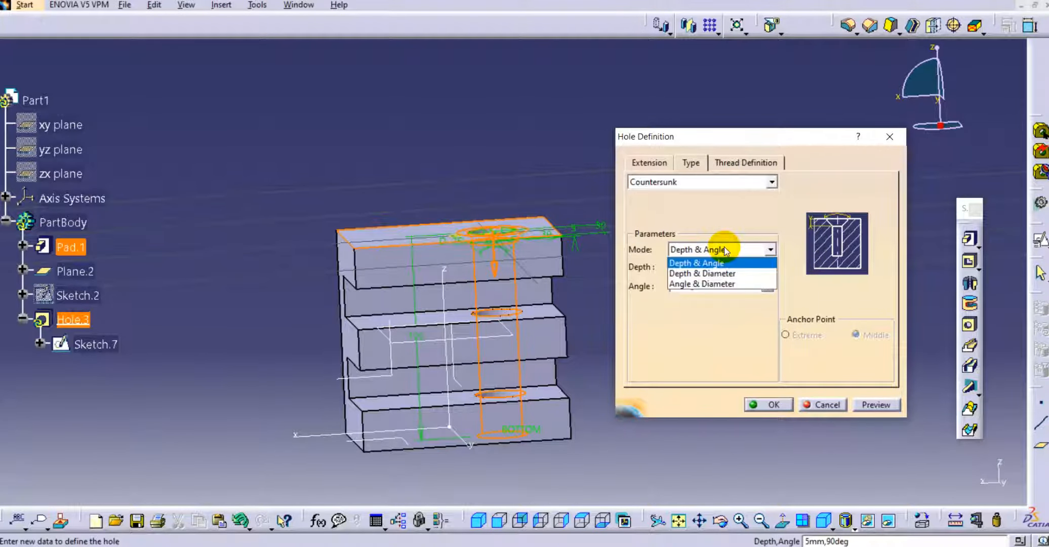
click(723, 249)
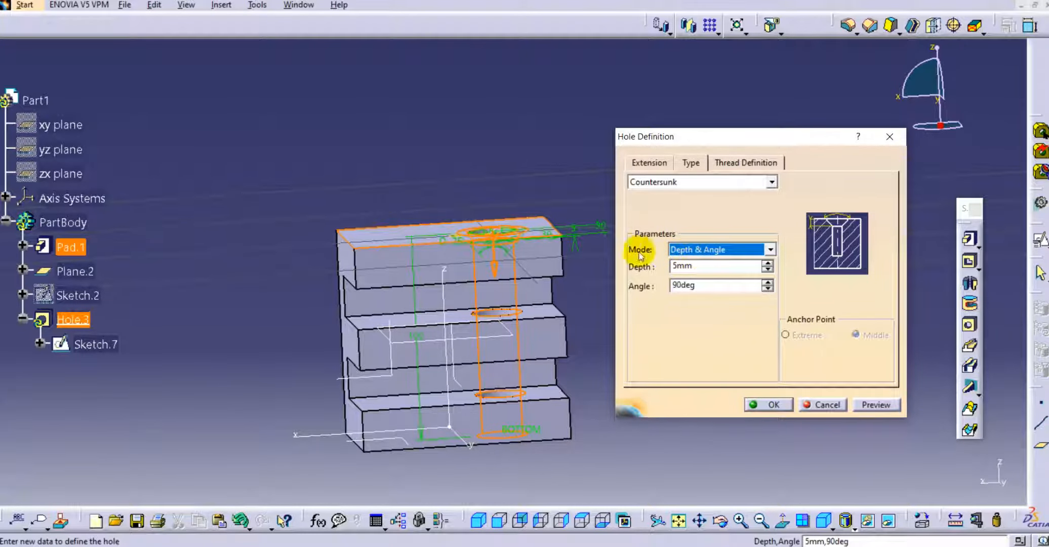
Switch the hole type to Counterdrilled and examine its diameter, depth and angle parameters.
click(718, 181)
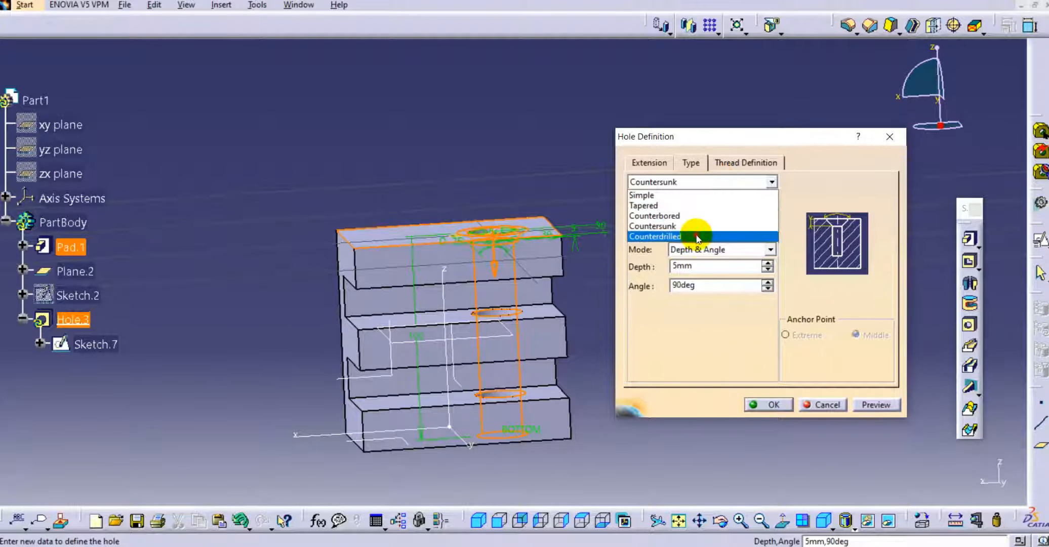
click(696, 236)
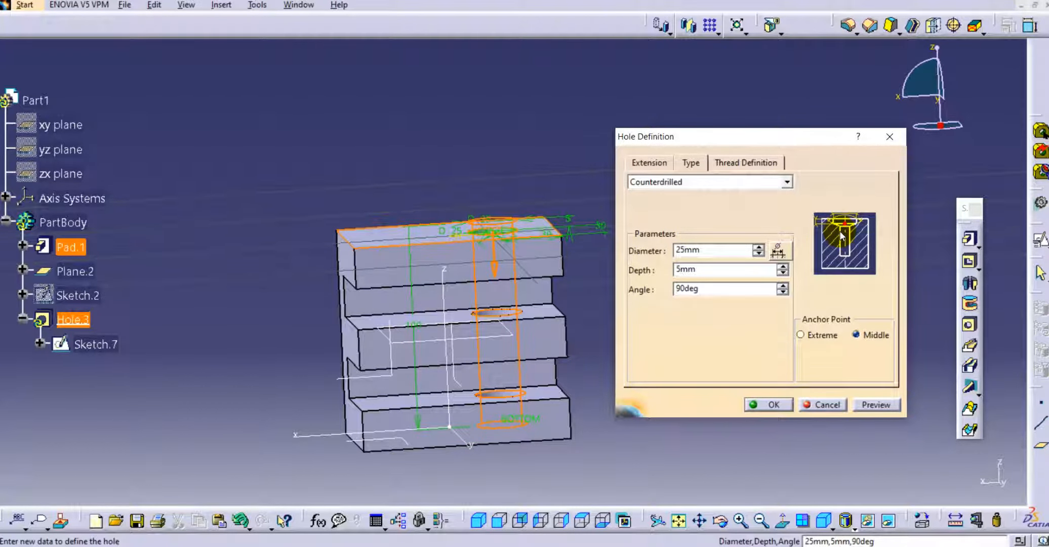
drag(709, 250, 679, 269)
drag(733, 290, 663, 288)
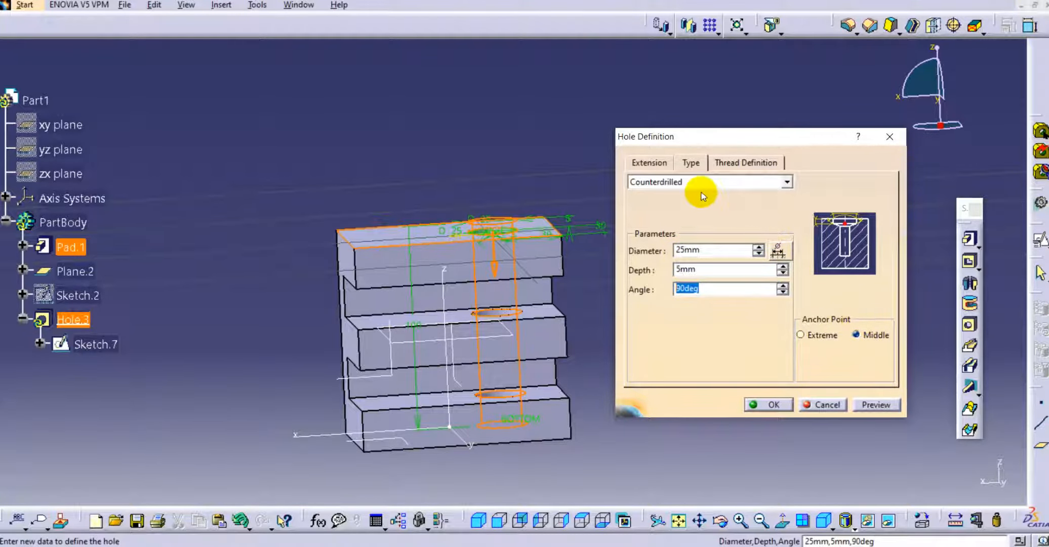
click(668, 197)
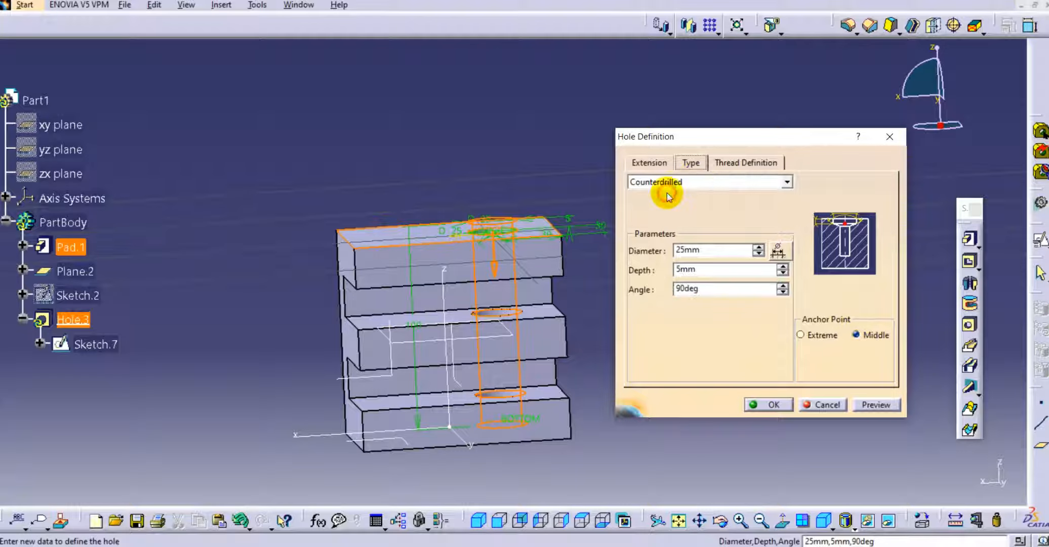
Switch the hole type to Simple, then to Countersunk.
click(714, 188)
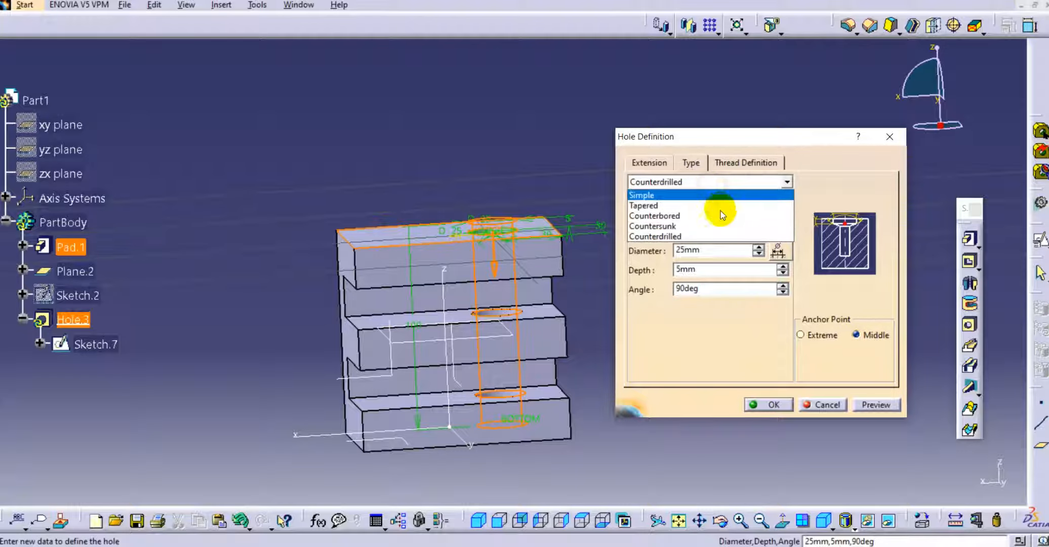
click(719, 193)
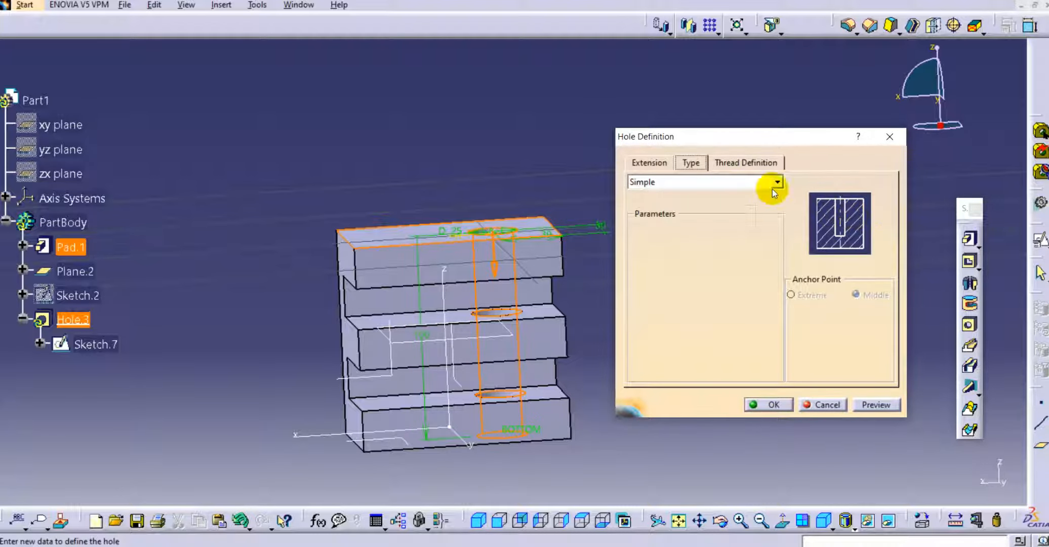
click(665, 182)
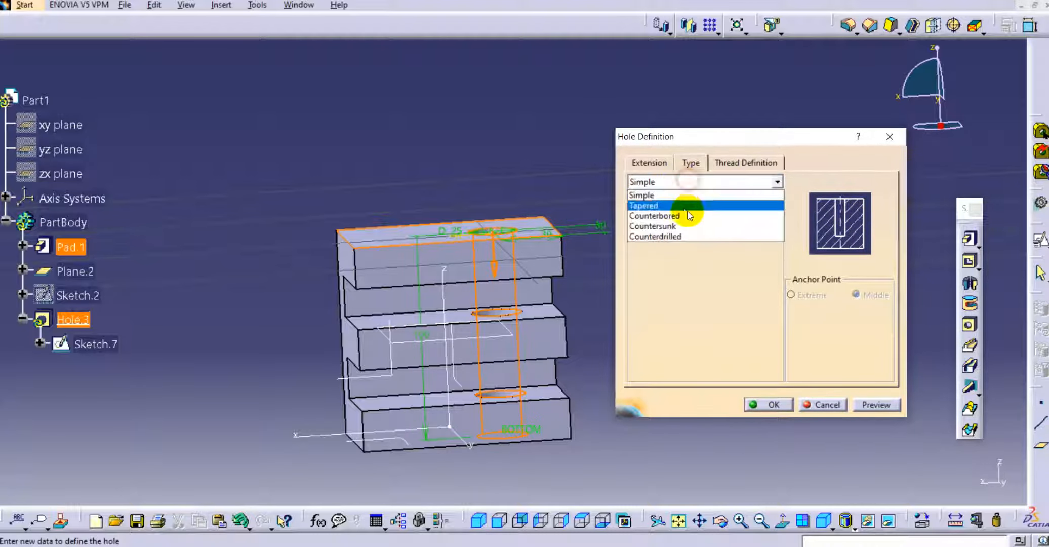
click(685, 227)
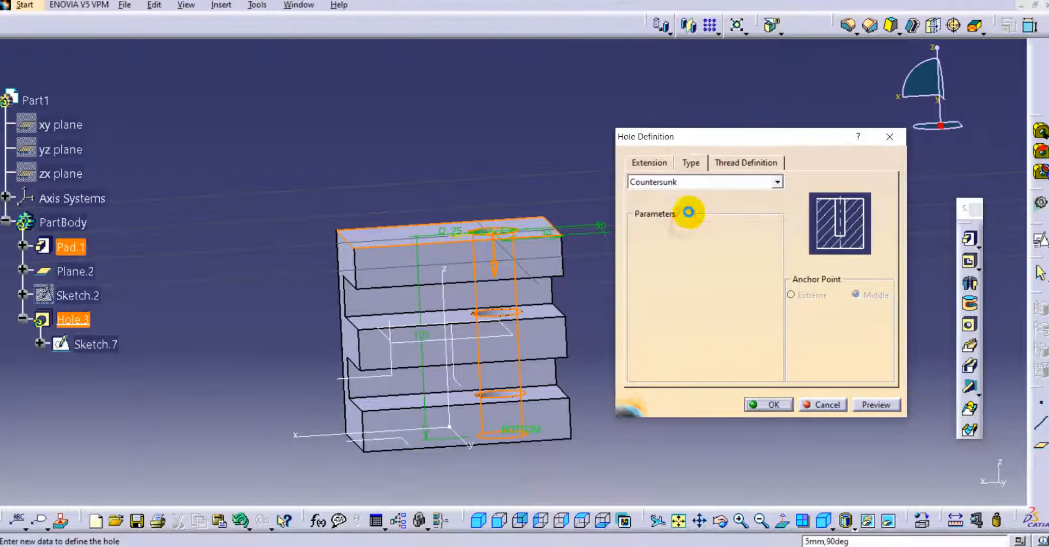
Examine the countersunk hole's extension and thread settings, then return to its type parameters.
click(628, 166)
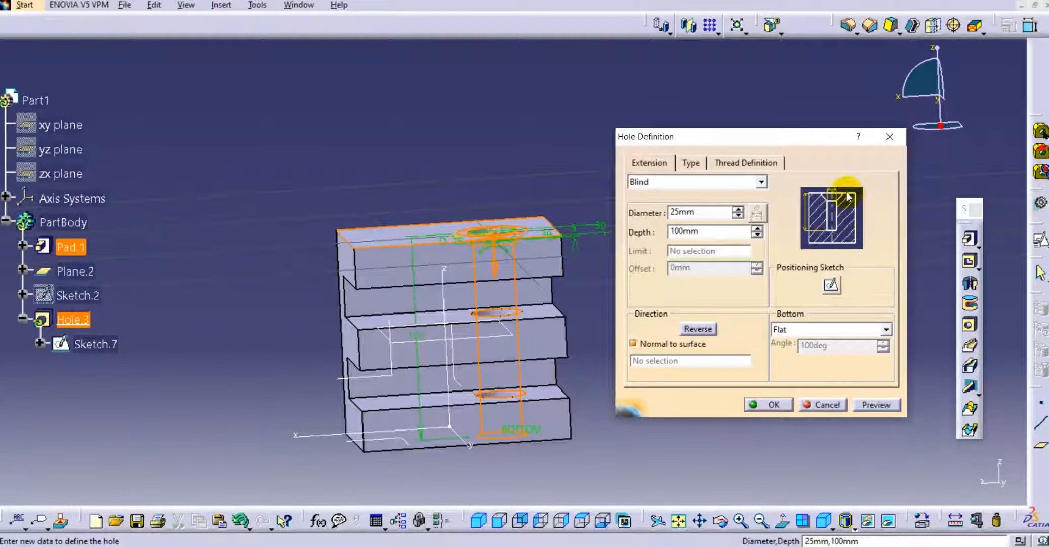
click(692, 167)
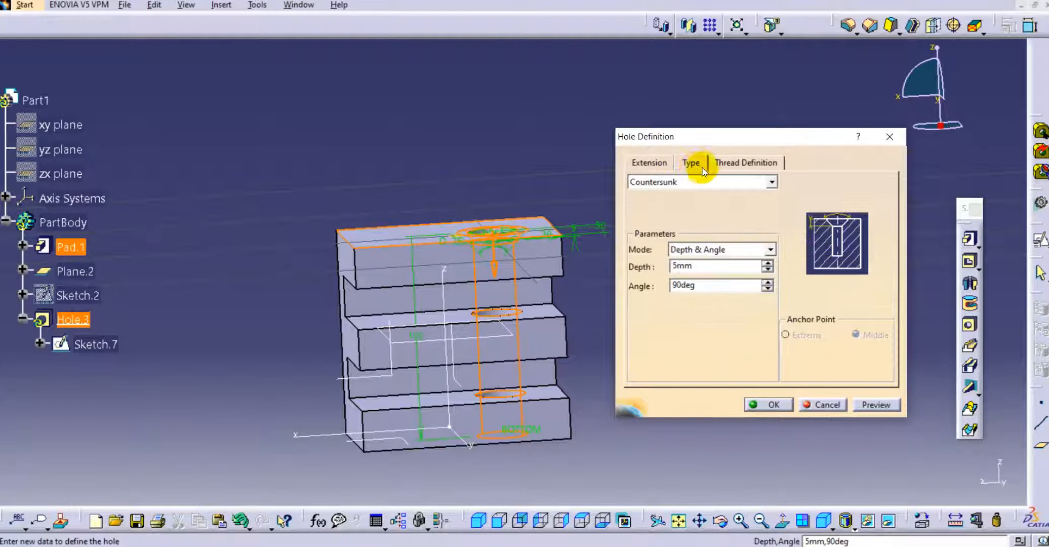
click(718, 162)
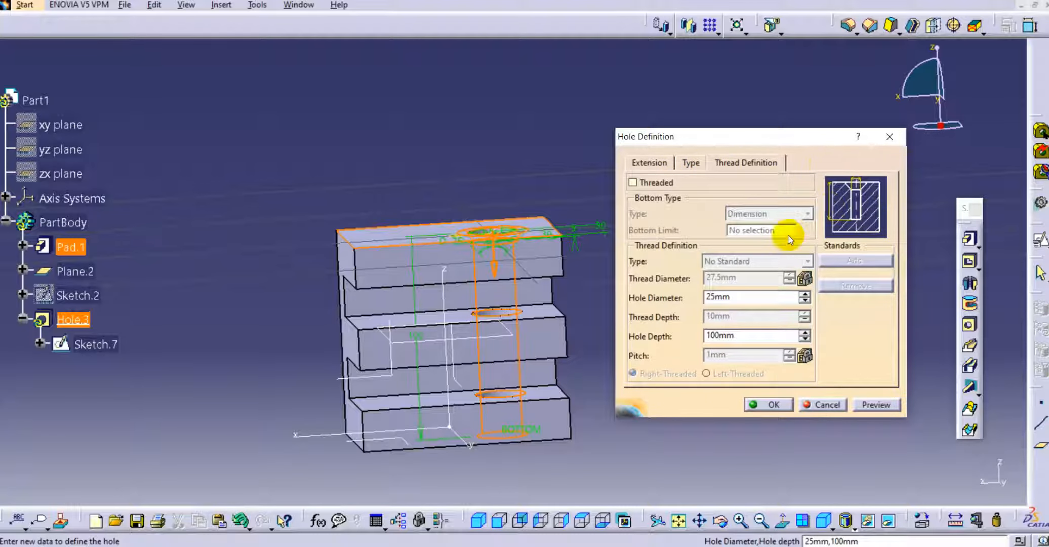
click(691, 165)
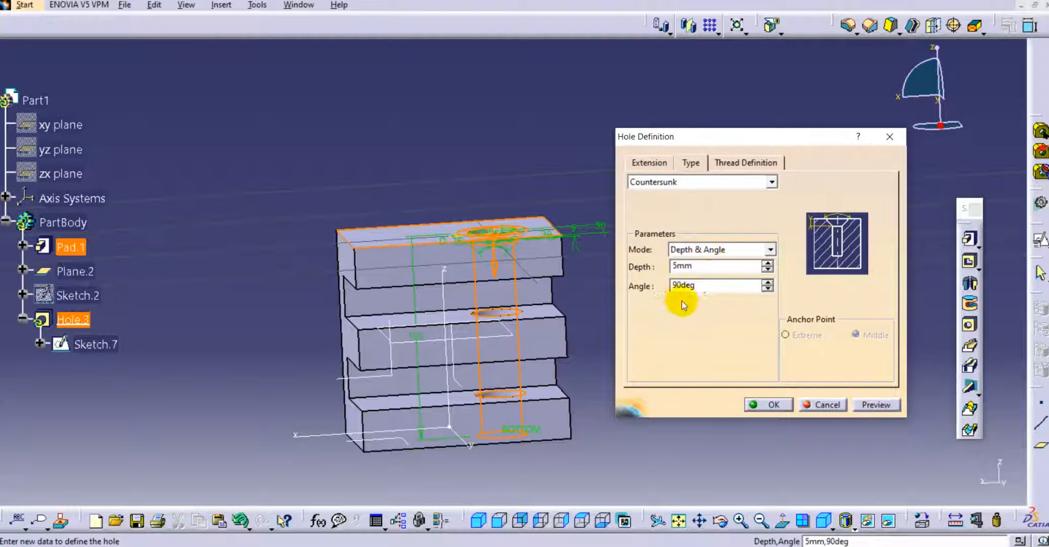
Switch the hole type back to Simple and compare its extension and type settings.
click(672, 181)
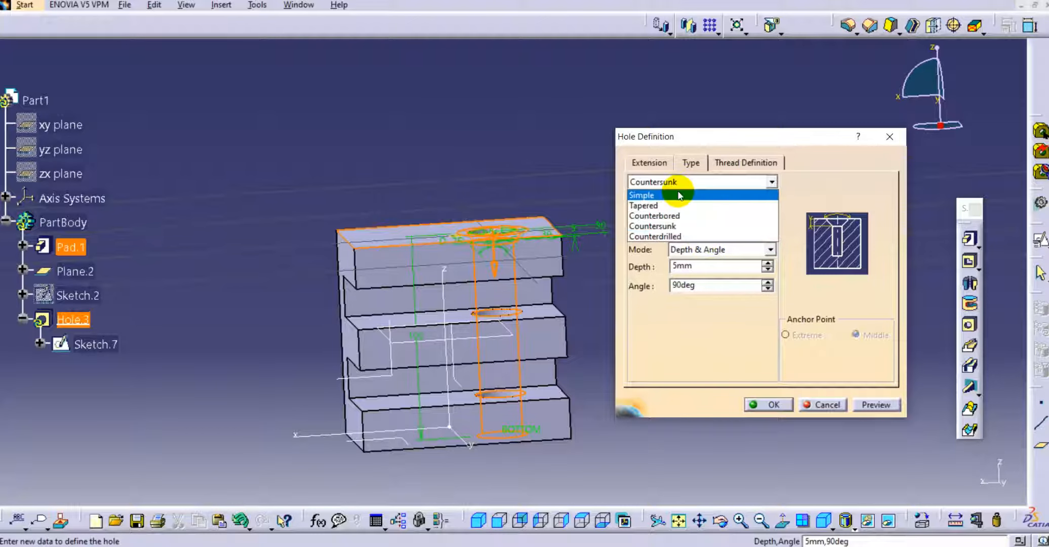
click(676, 192)
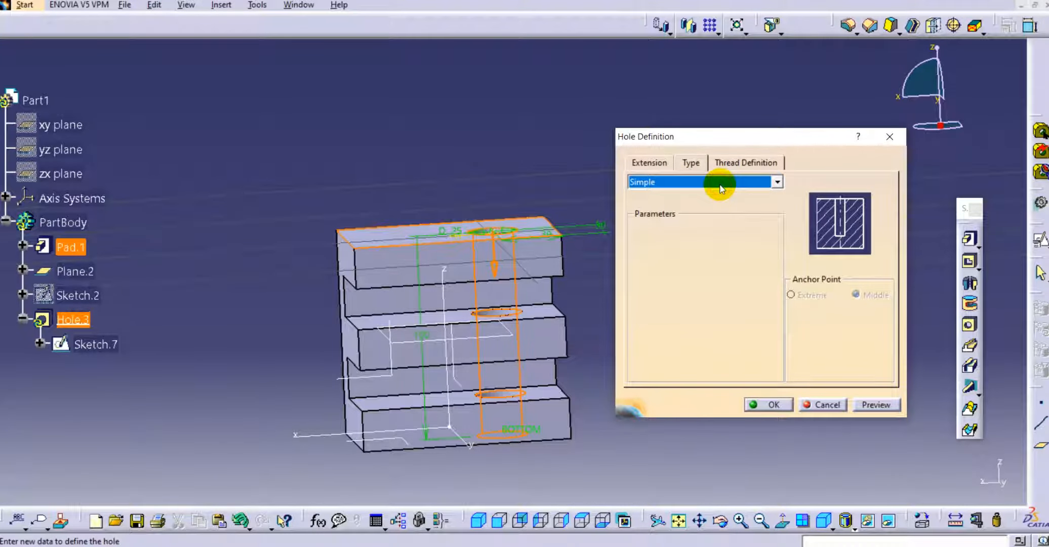
click(661, 162)
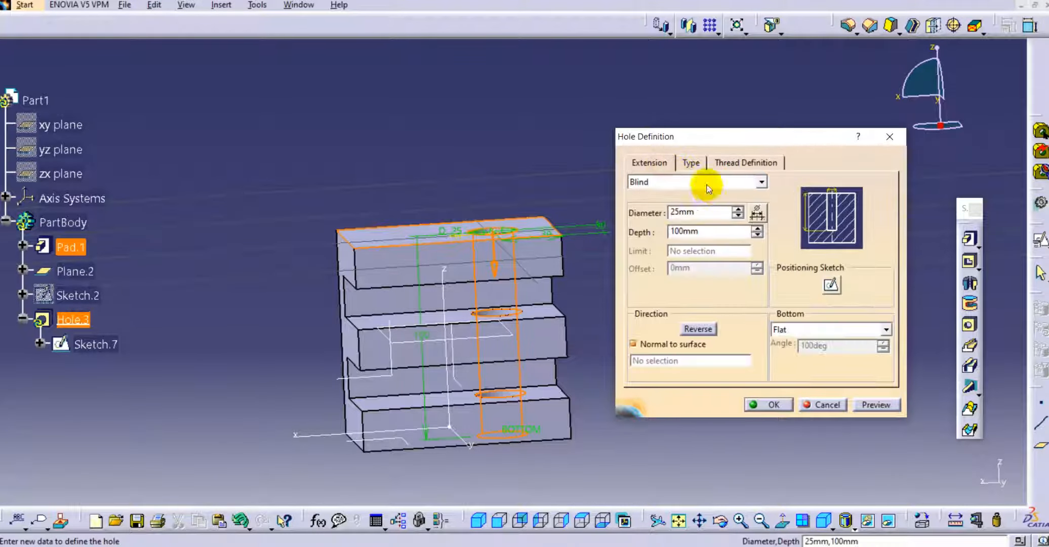
click(691, 162)
click(648, 163)
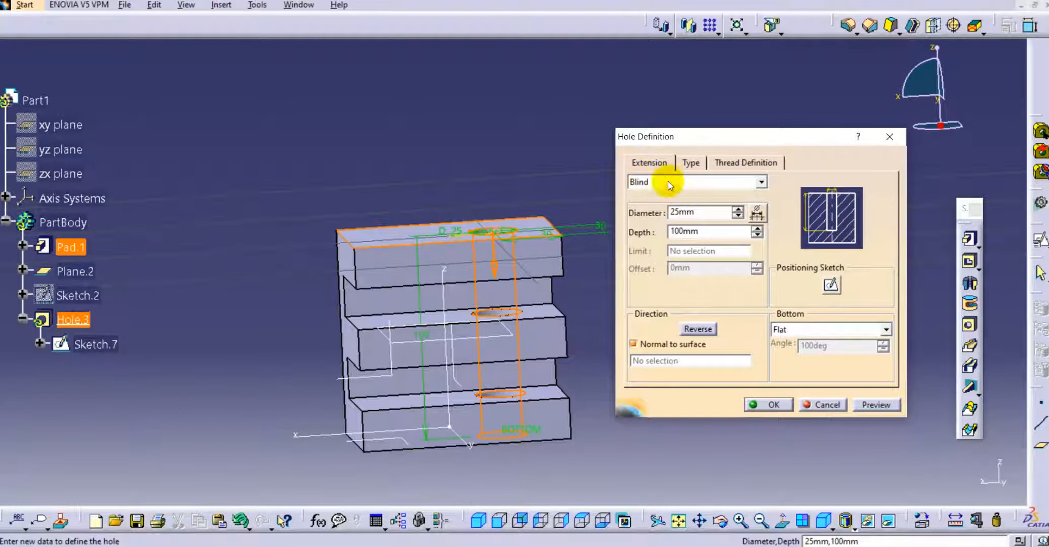
click(692, 161)
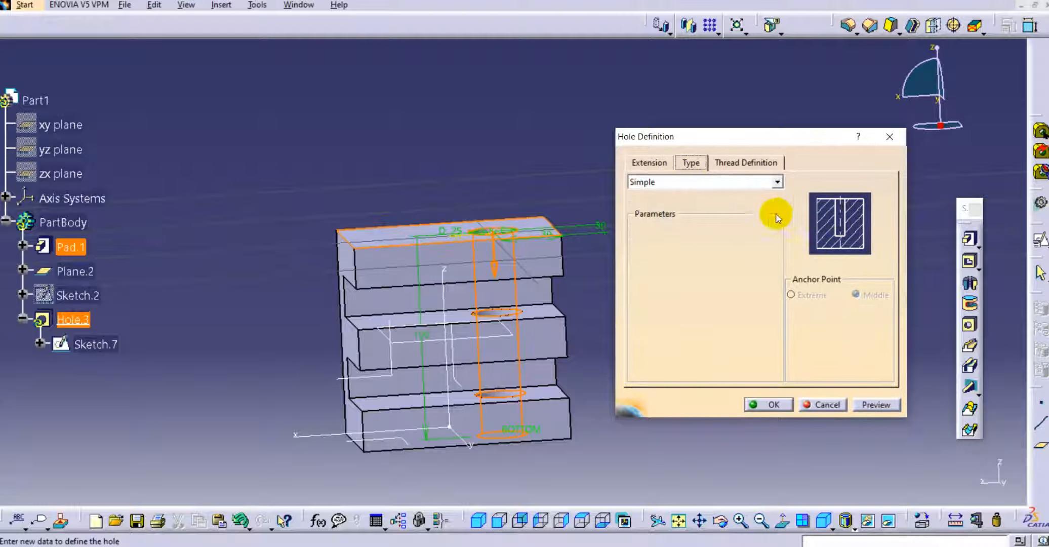
Set the hole type to Tapered and check the taper angle against the block.
click(721, 180)
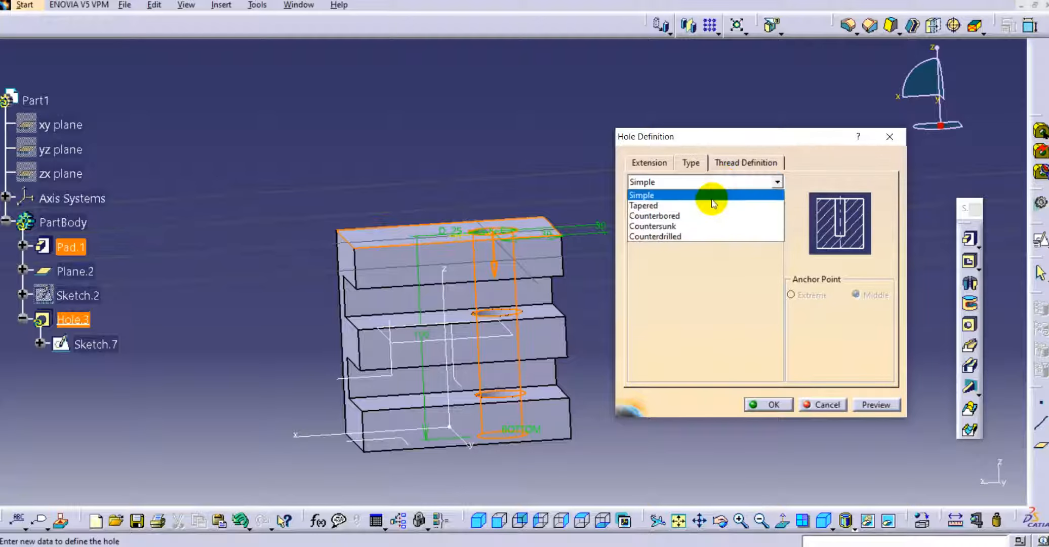
click(707, 202)
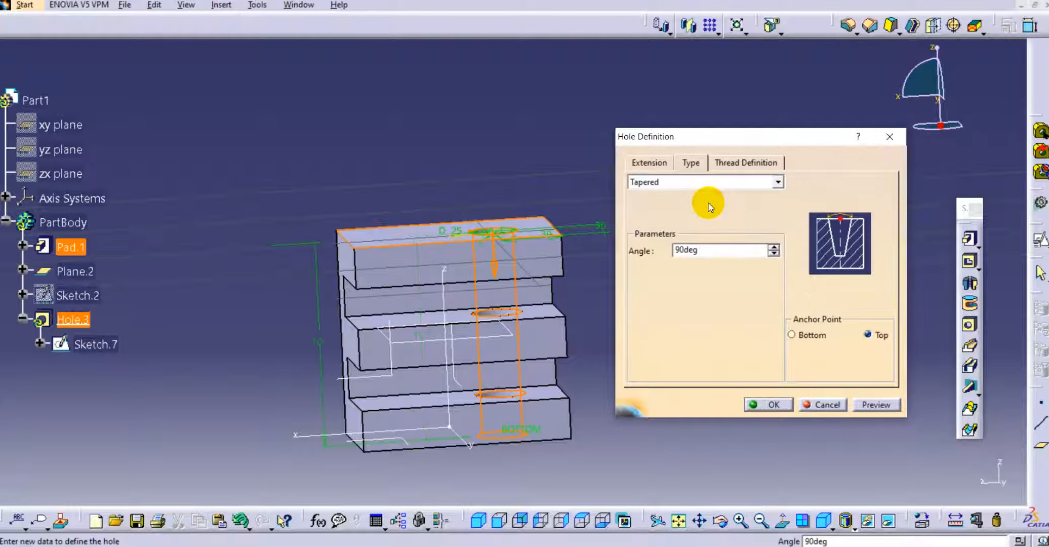
double_click(691, 251)
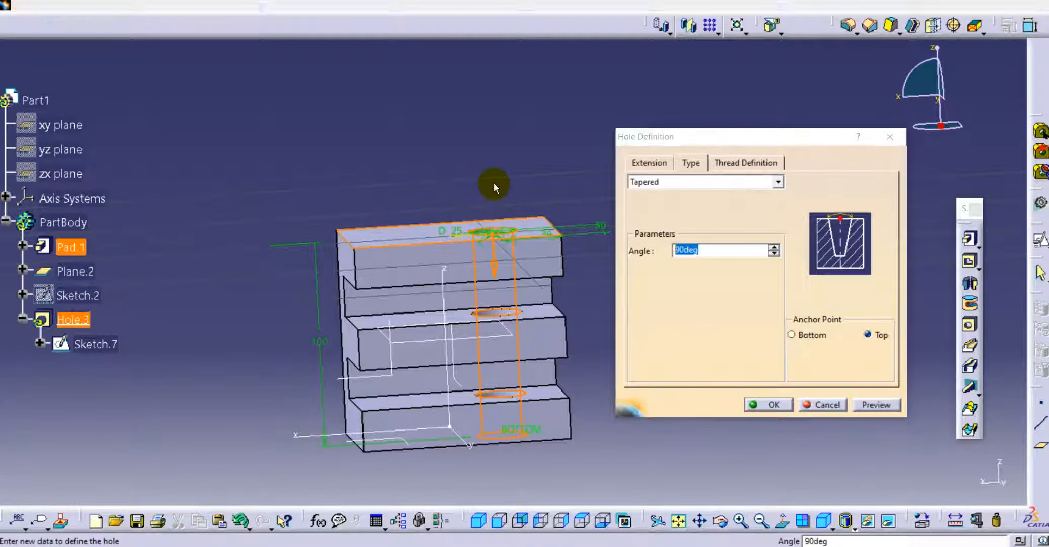
middle_drag(493, 181, 451, 167)
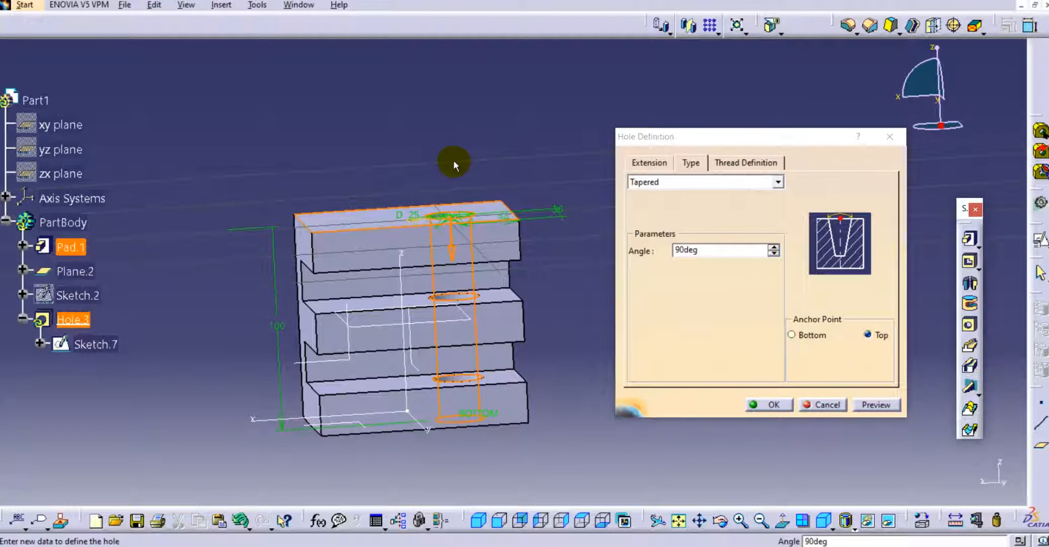
Set the blind hole's depth to 20 mm and inspect the shortened hole outline.
click(658, 163)
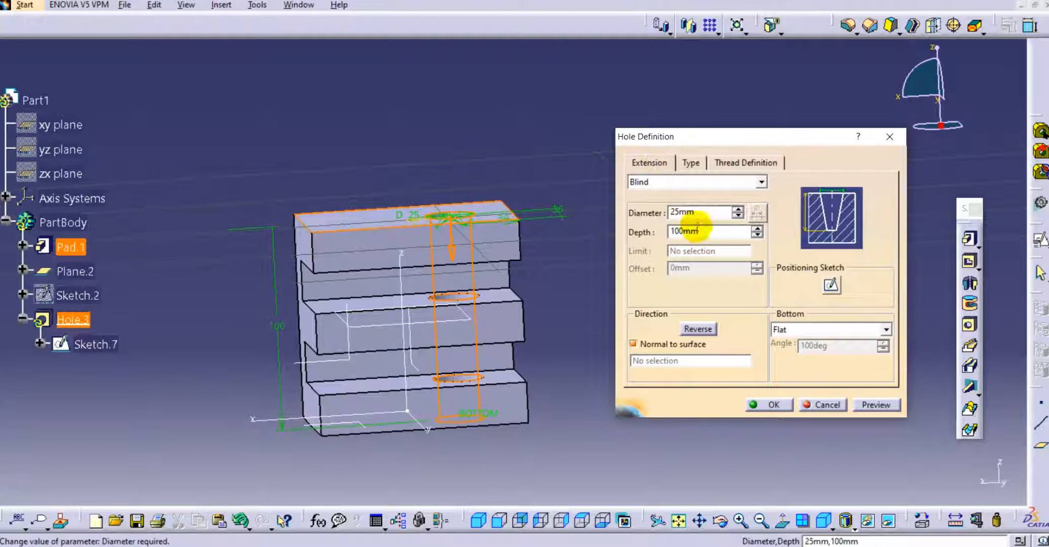
double_click(701, 232)
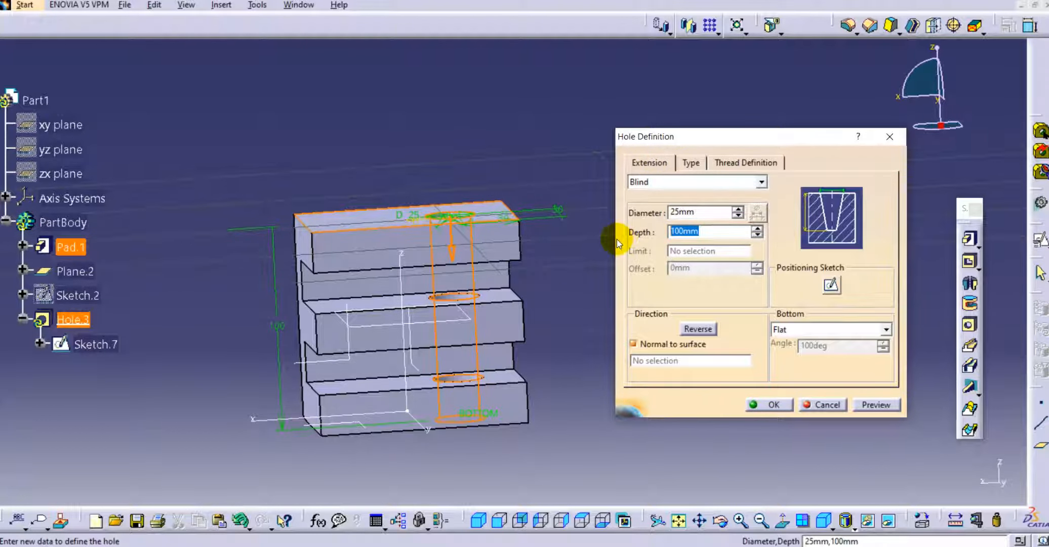
text(20)
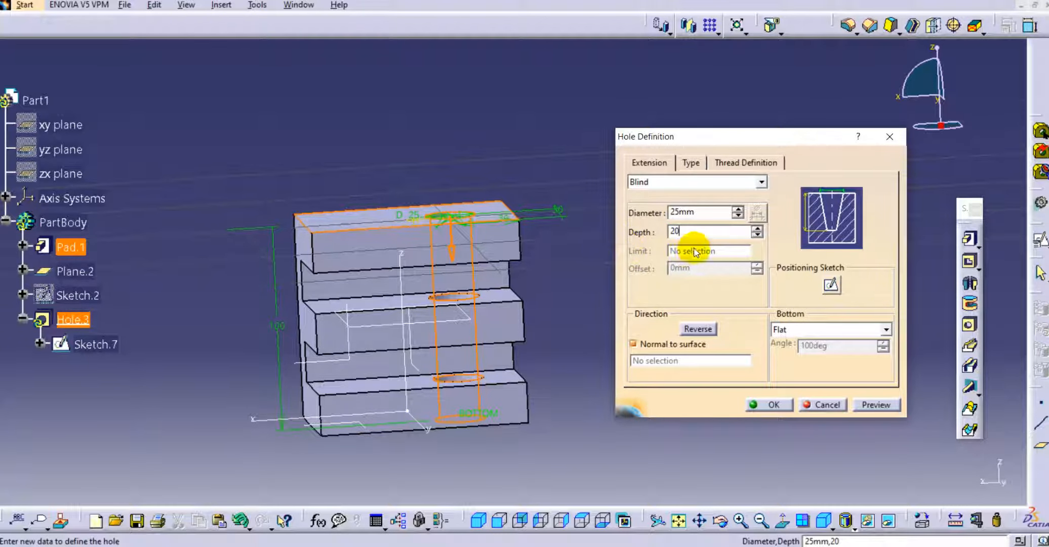
click(698, 212)
ctrl+middle_drag(470, 253, 477, 203)
Preview the Tapered hole with its angle kept at 90 deg and the anchor point at Top, and apply it.
click(690, 163)
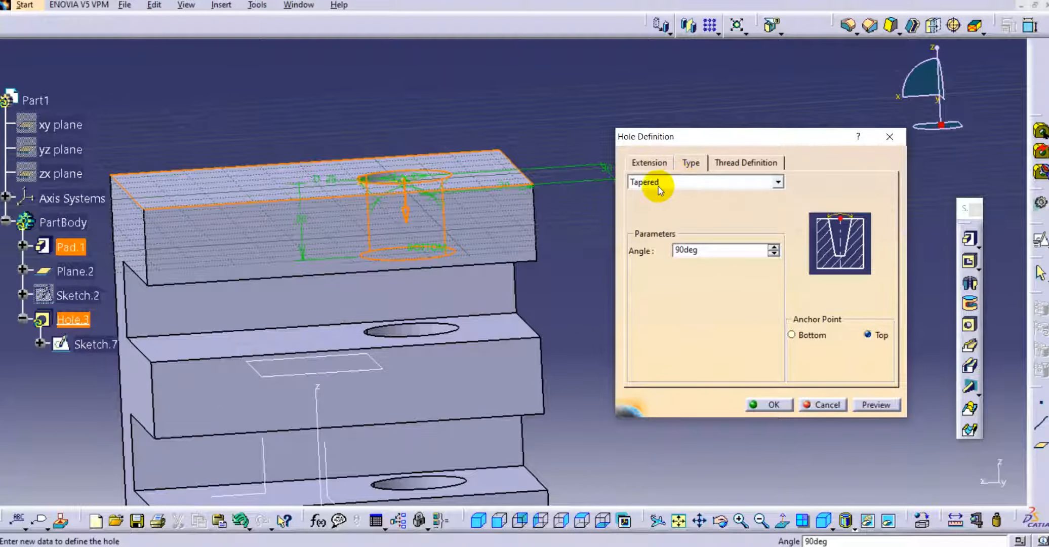
drag(709, 250, 658, 248)
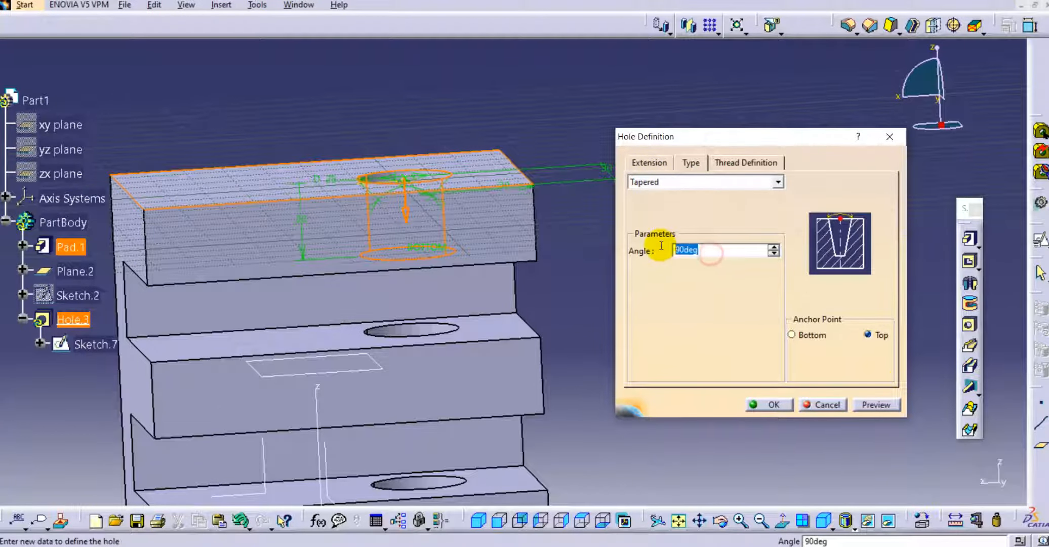
click(876, 404)
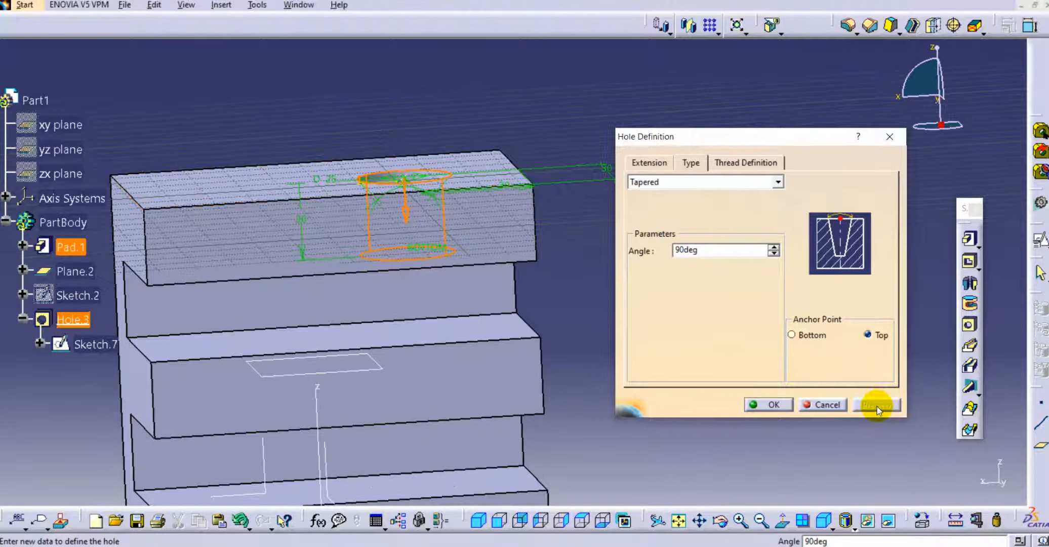
click(774, 405)
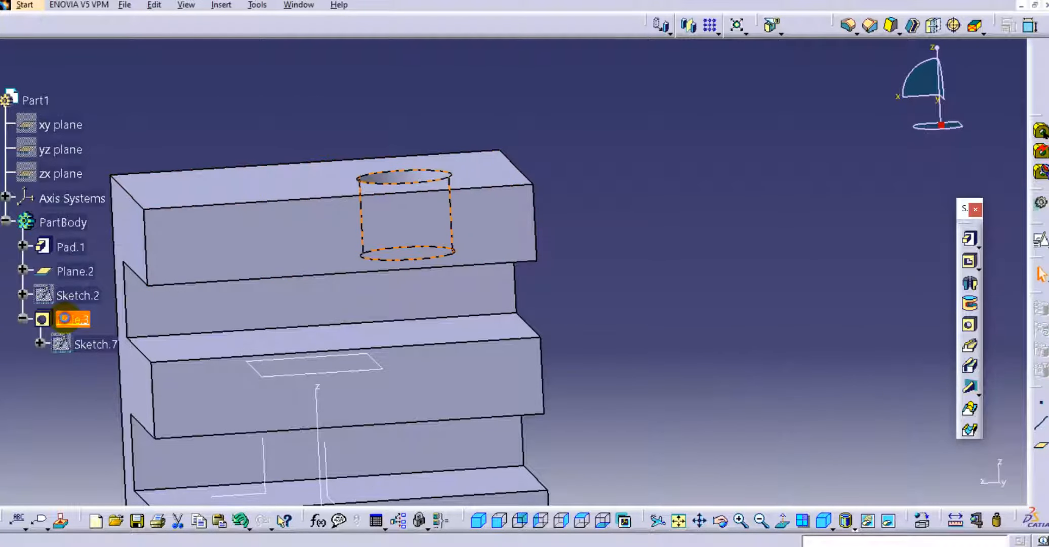
Reopen the tapered hole's definition, set its anchor point to Bottom, and preview the cone from above.
double_click(76, 319)
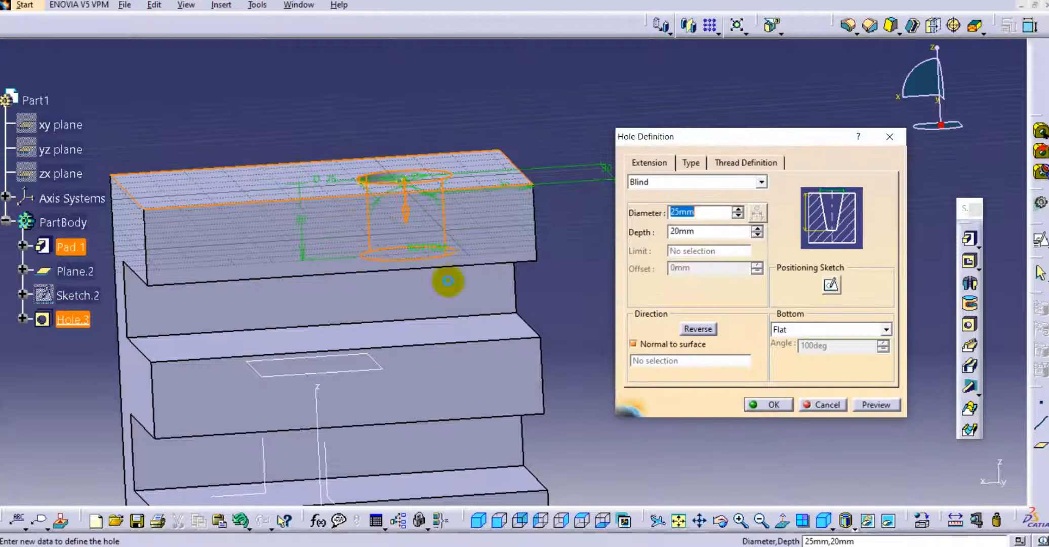
click(694, 166)
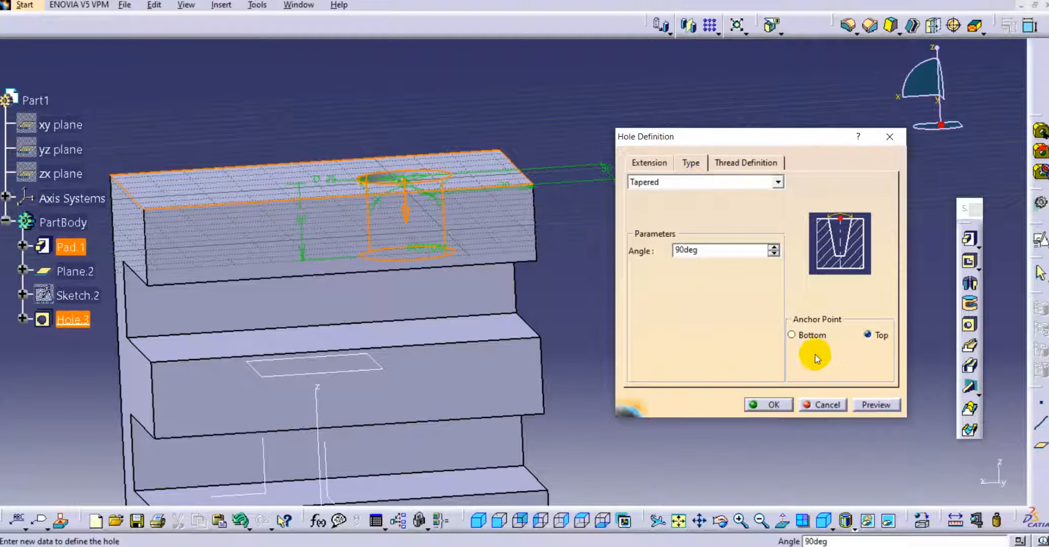
click(793, 335)
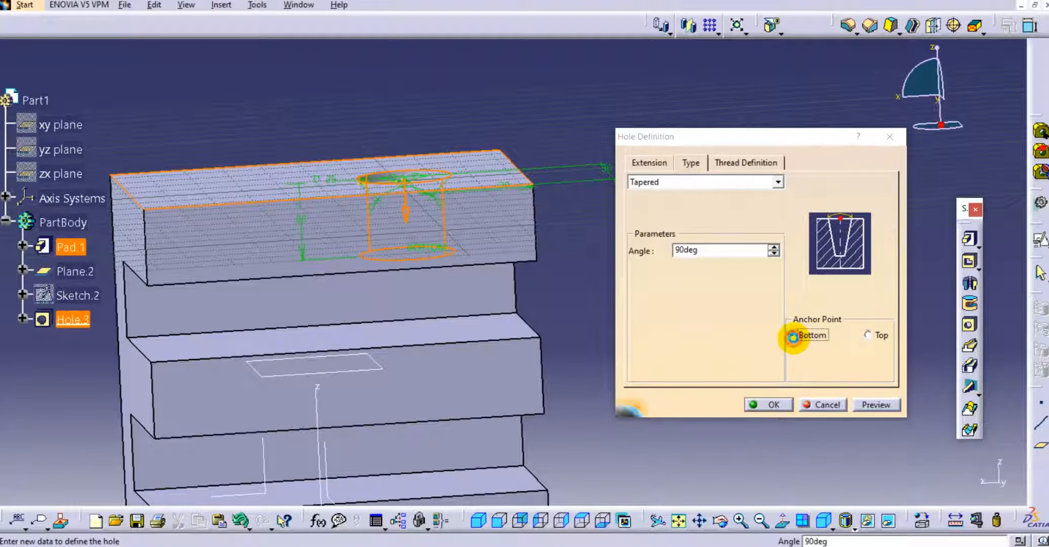
middle_drag(443, 234, 428, 284)
click(875, 403)
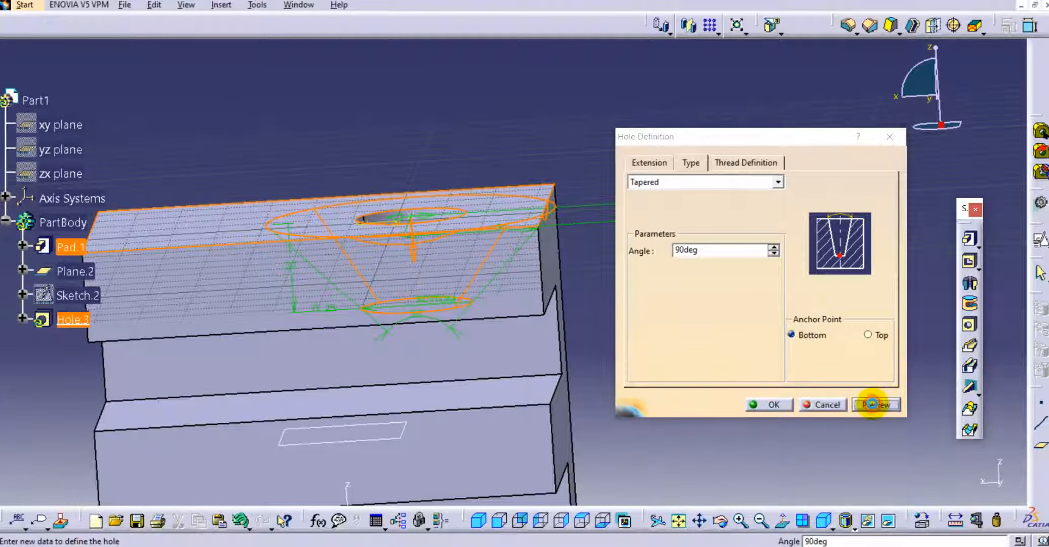
middle_drag(455, 200, 459, 285)
Reduce the tapered hole's diameter in 1 mm increments to below 19 mm.
click(653, 162)
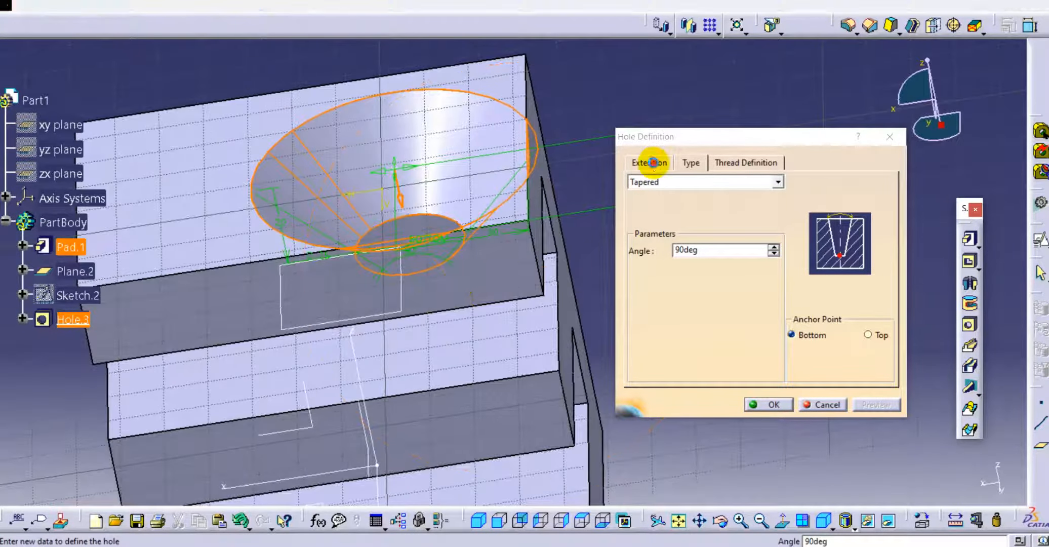
click(737, 216)
click(737, 217)
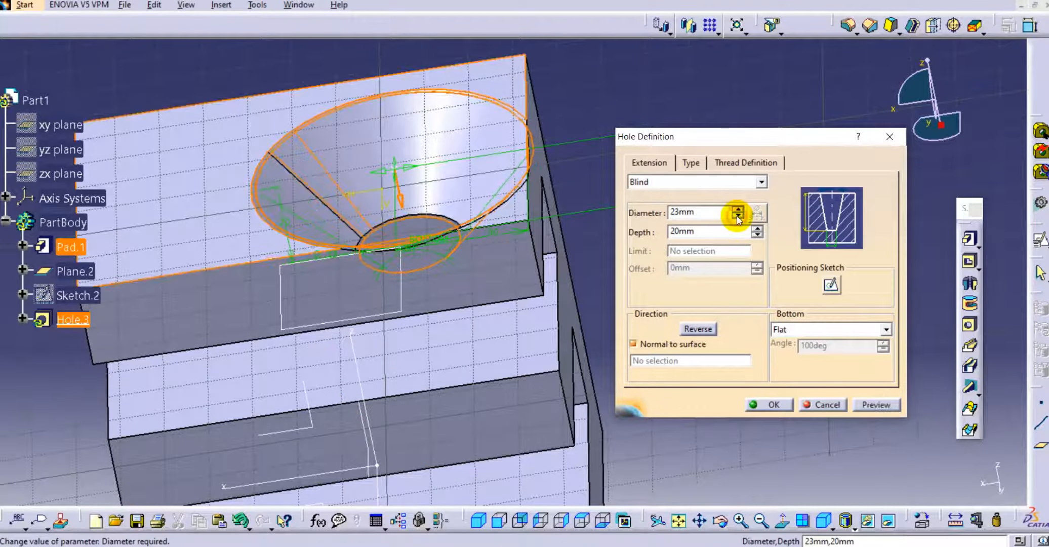
click(737, 216)
click(738, 216)
click(737, 217)
click(738, 217)
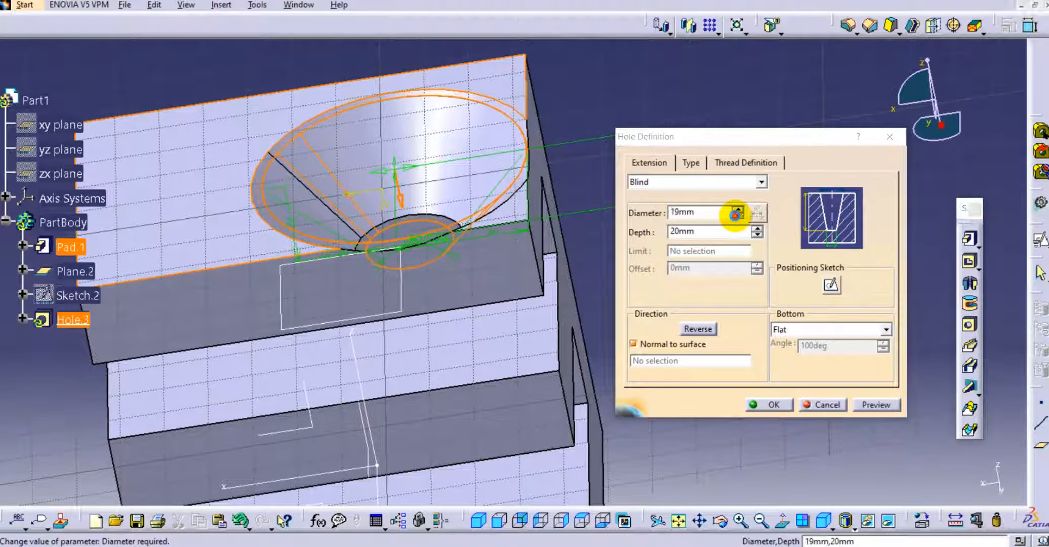
click(737, 216)
Set the tapered hole's angle to 60 deg, preview the narrower cone, and apply the hole definition.
click(690, 162)
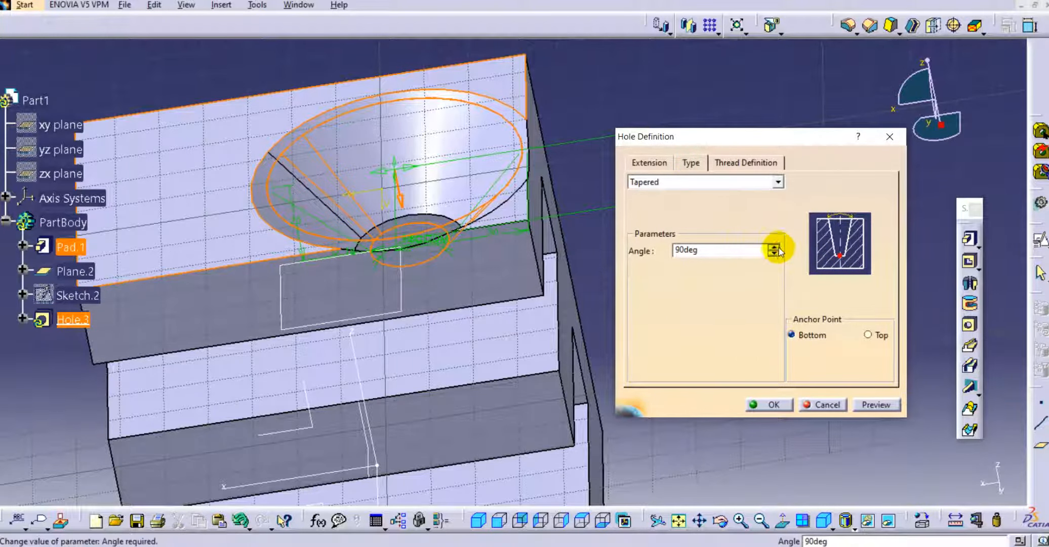
click(773, 248)
click(774, 248)
click(774, 254)
click(773, 254)
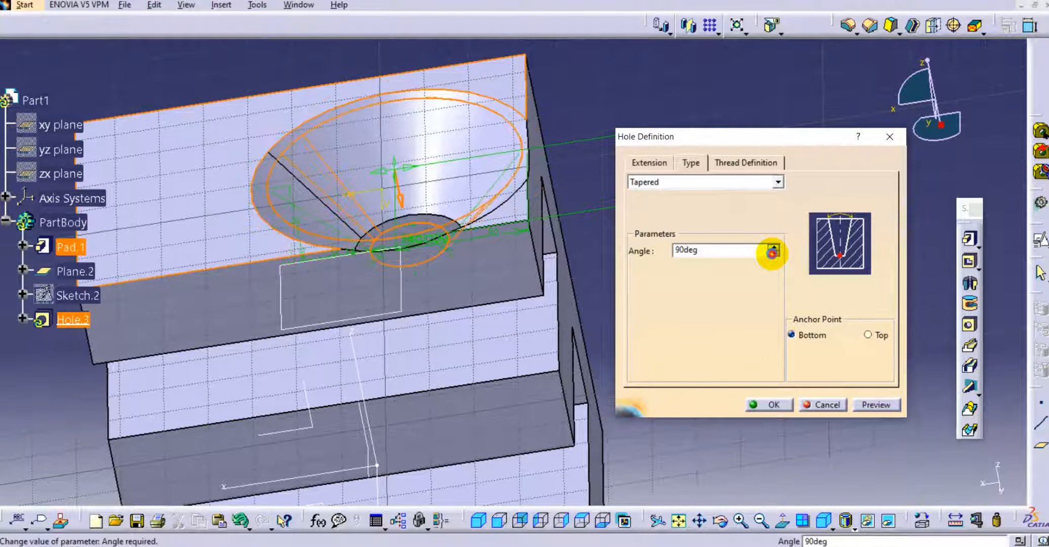
click(773, 255)
click(773, 255)
click(773, 255)
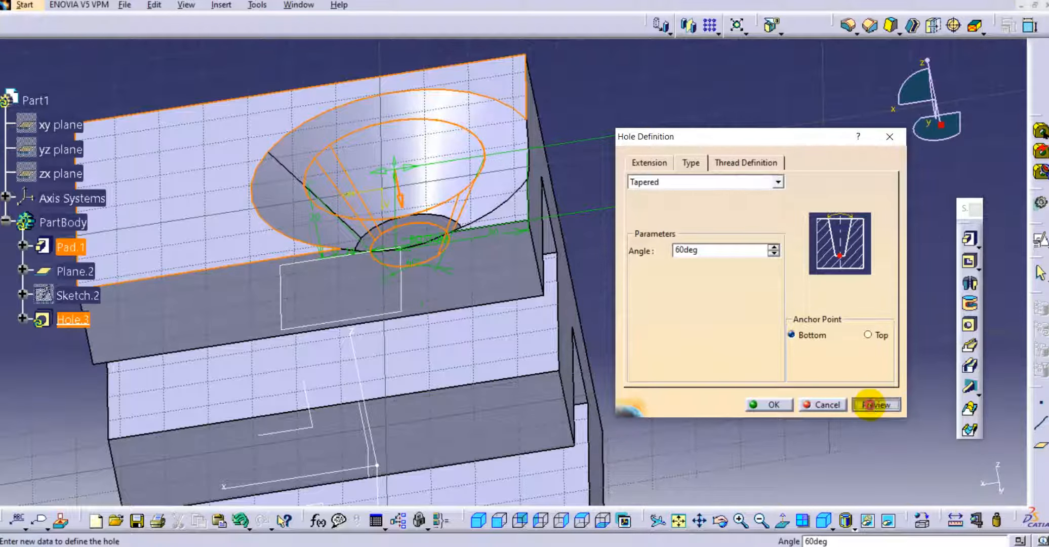
click(869, 404)
click(771, 405)
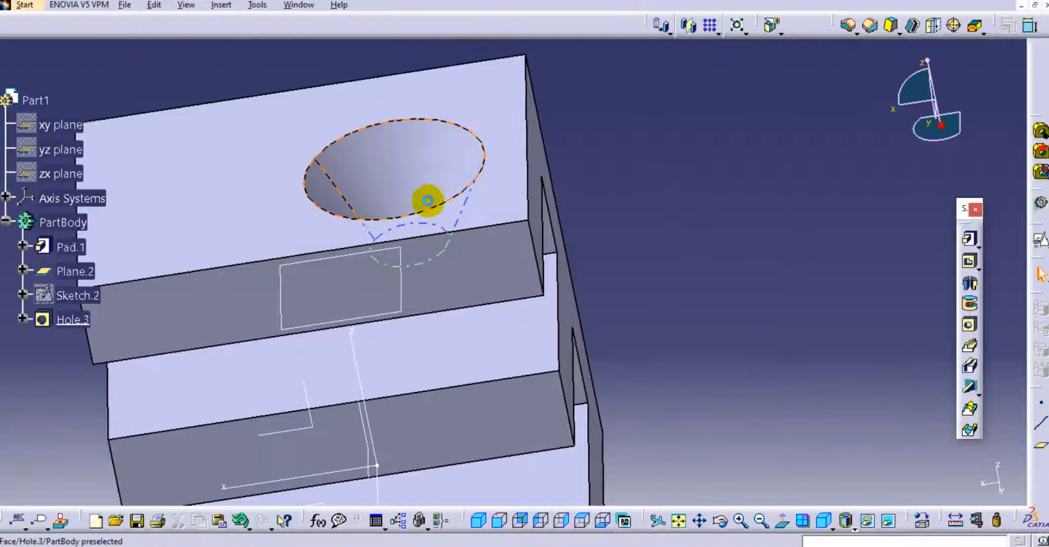
Reopen the tapered hole's definition, set its anchor point to Top with the 60 deg angle, preview it, and apply it.
mouse_move(428, 200)
middle_down()
mouse_move(449, 322)
mouse_move(428, 126)
mouse_move(444, 197)
middle_up()
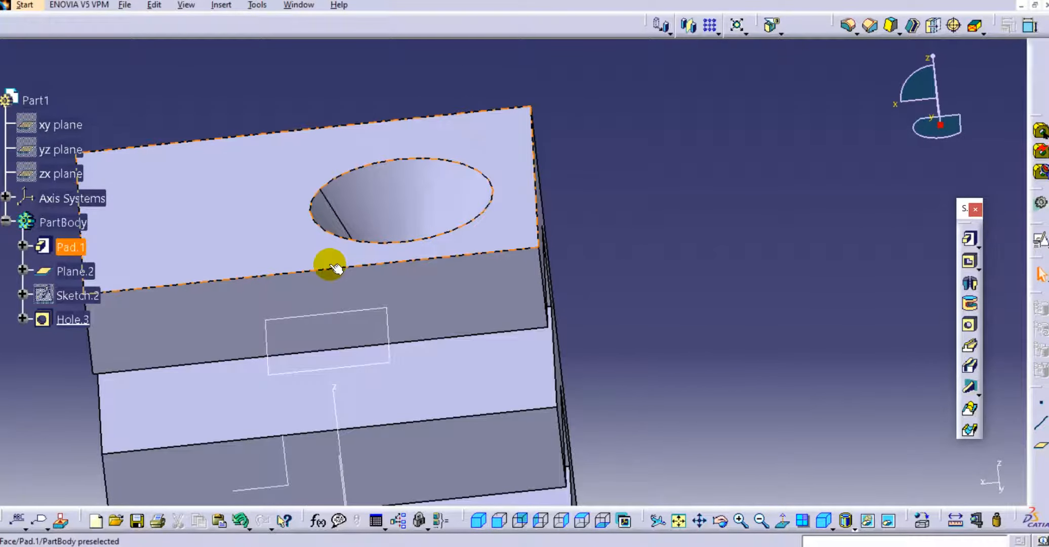
double_click(76, 319)
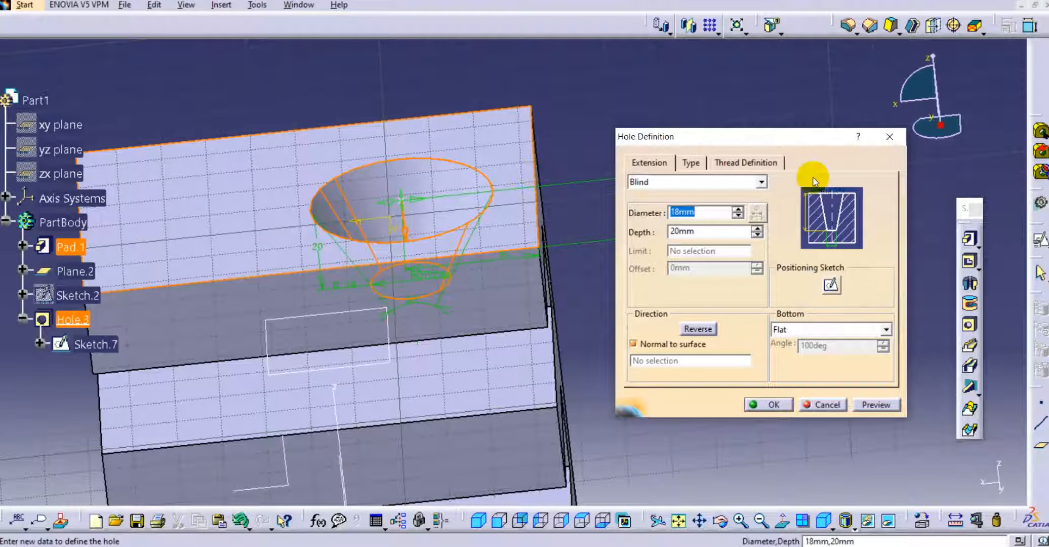
click(689, 161)
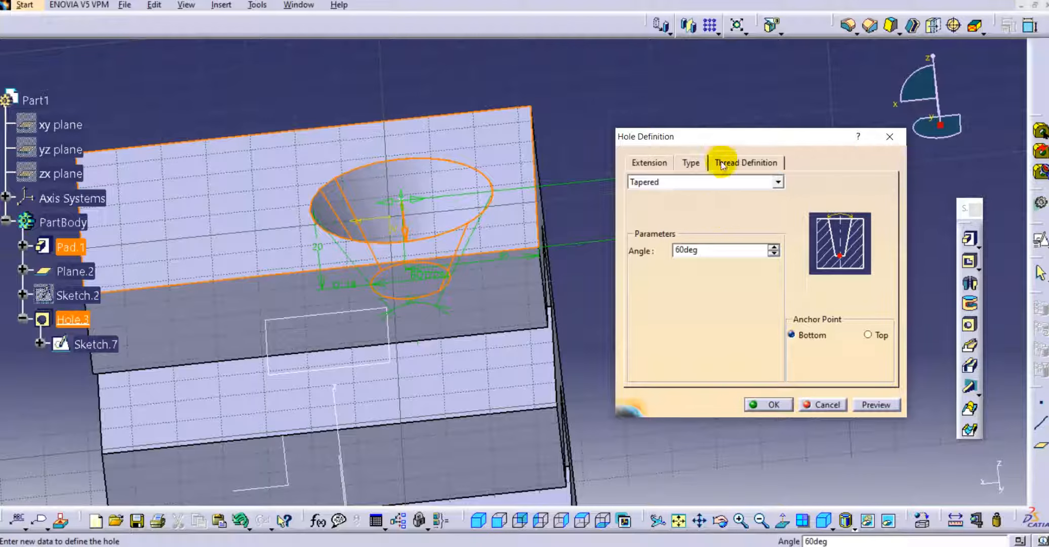
drag(720, 136, 702, 125)
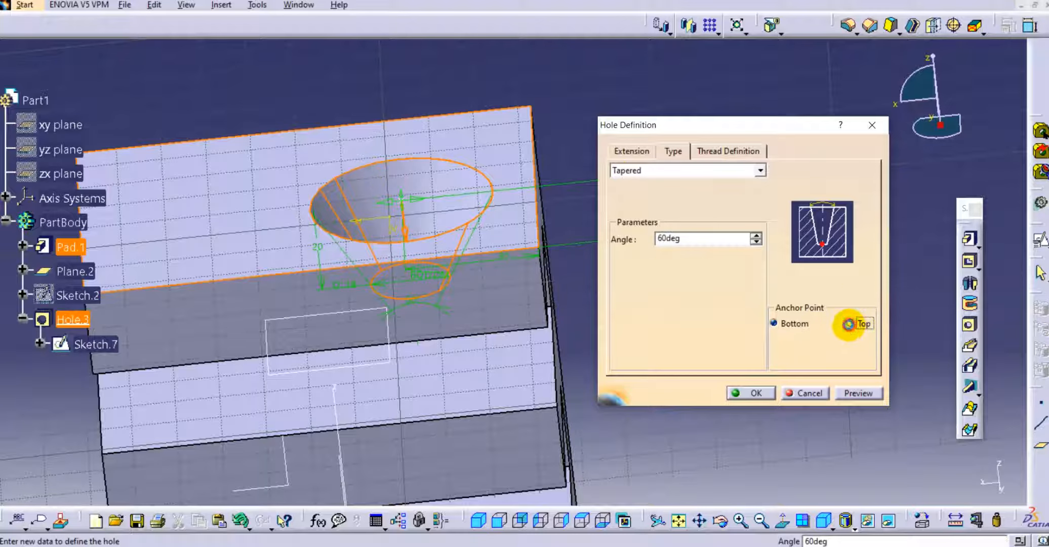
click(849, 324)
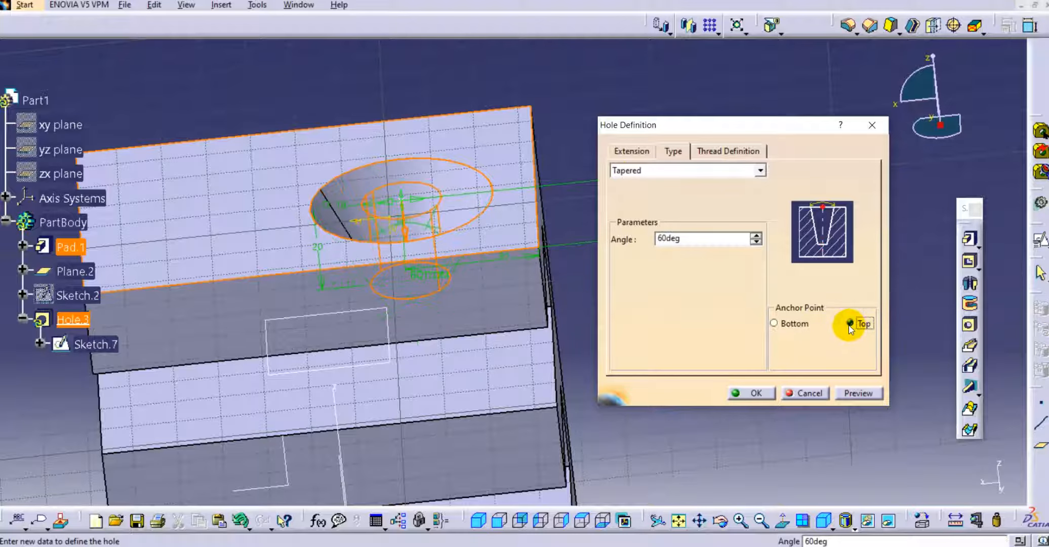
click(858, 393)
mouse_move(450, 129)
middle_down()
mouse_move(462, 306)
mouse_move(440, 121)
mouse_move(445, 140)
middle_up()
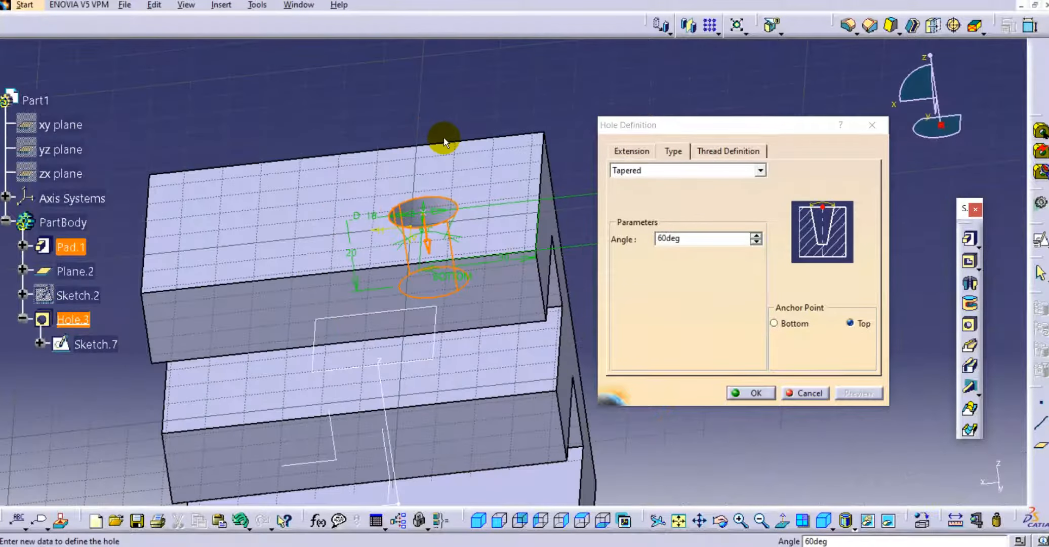
click(740, 392)
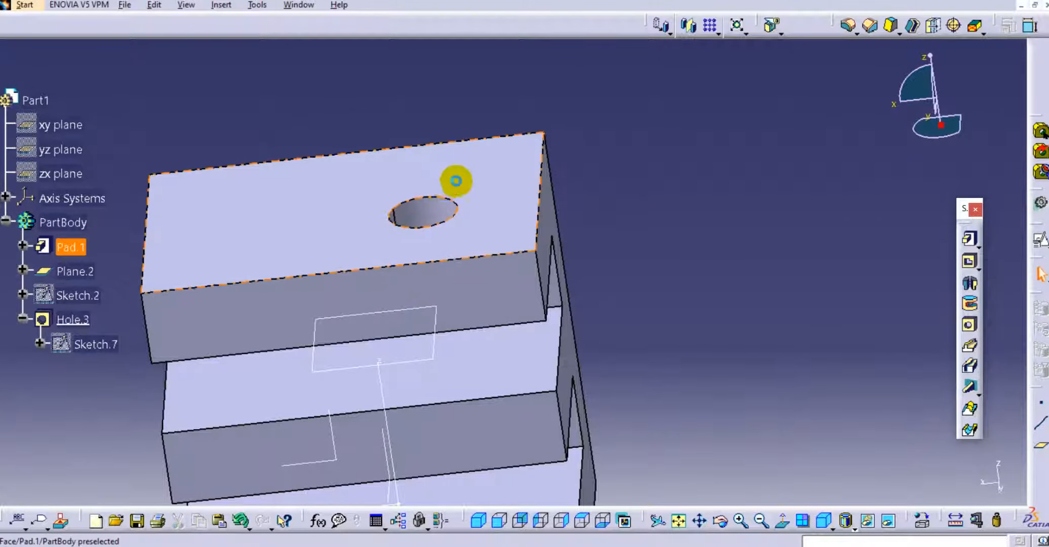
Reopen the tapered hole's definition and change its type to Counterbored.
middle_drag(394, 218, 368, 287)
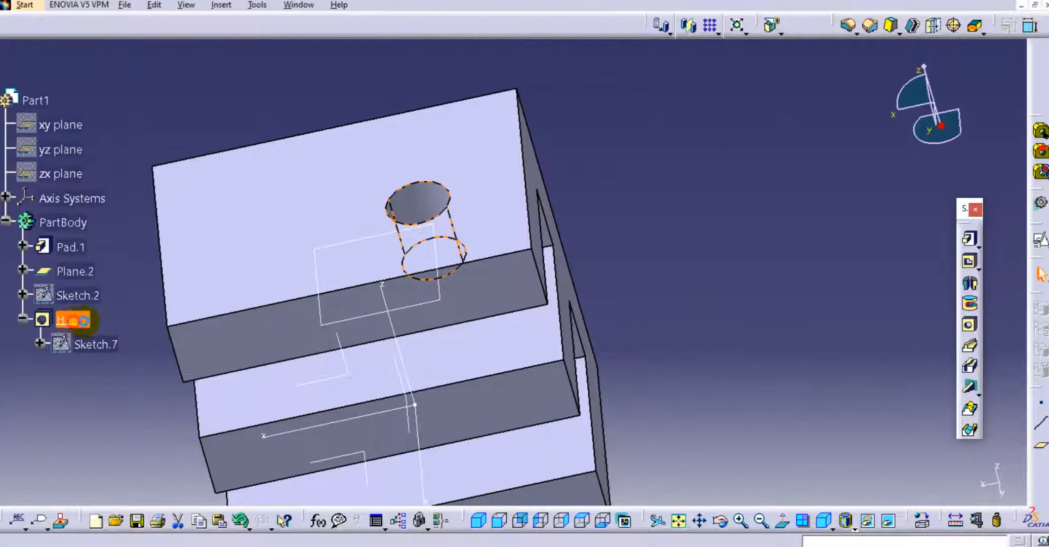
double_click(96, 322)
click(671, 153)
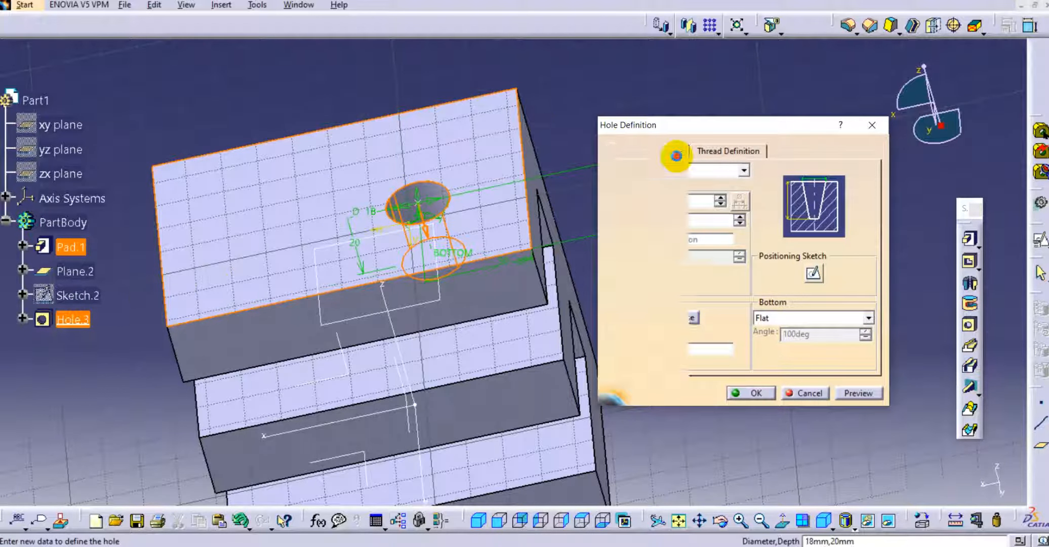
click(662, 170)
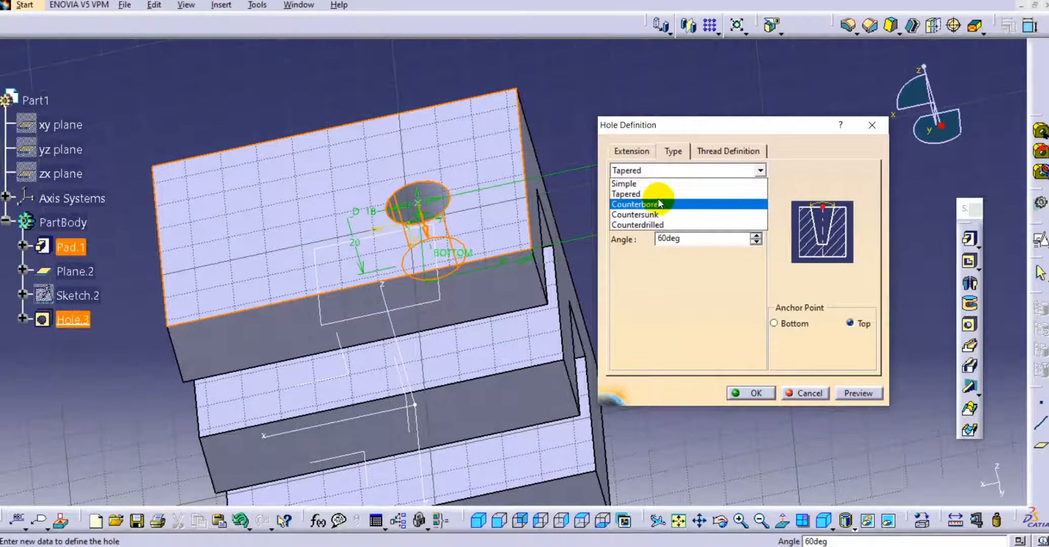
click(660, 204)
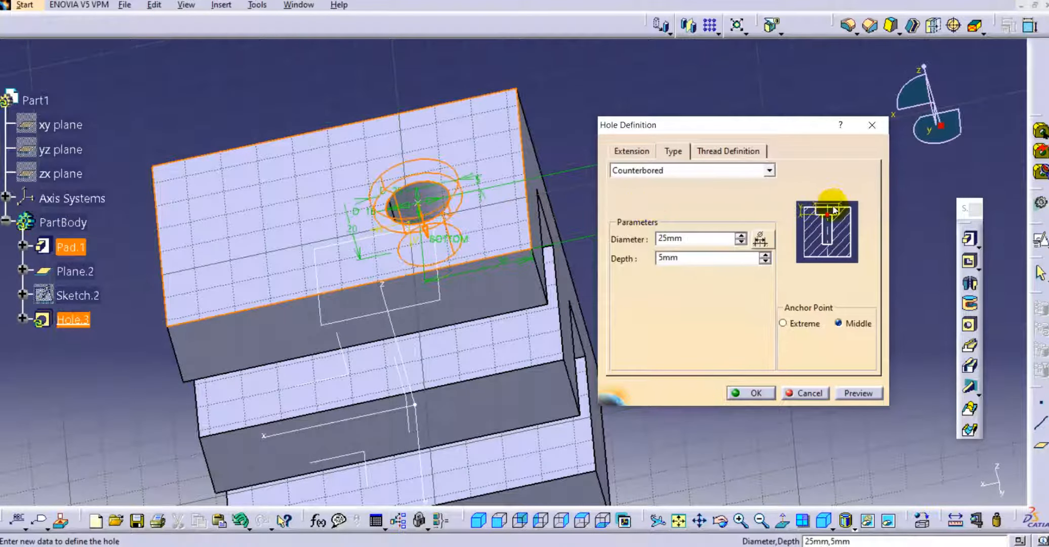
Compare the Extreme and Middle anchor points on the counterbored hole's outline, leaving Middle selected.
middle_drag(398, 220, 409, 110)
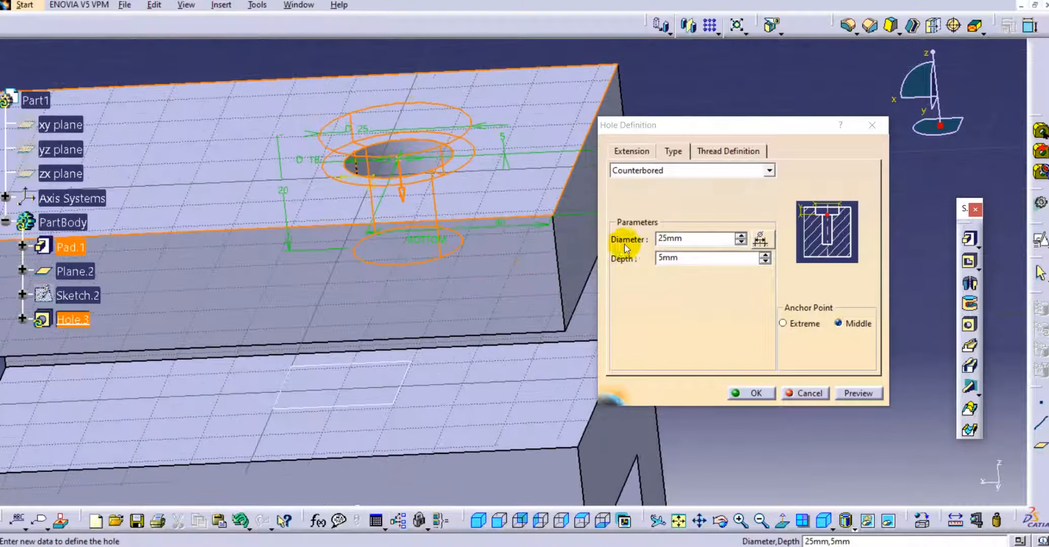
middle_drag(331, 255, 333, 301)
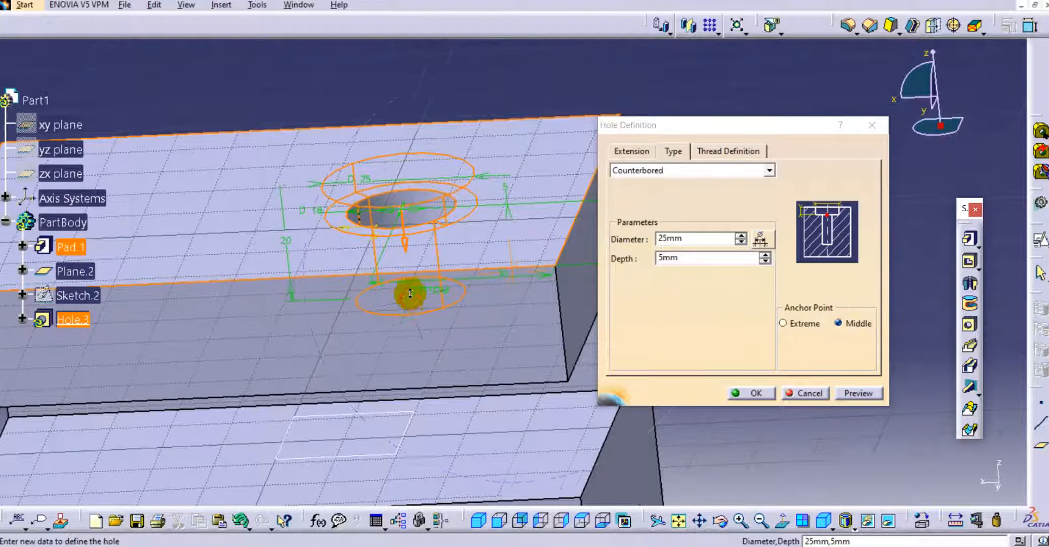
middle_drag(410, 296, 393, 290)
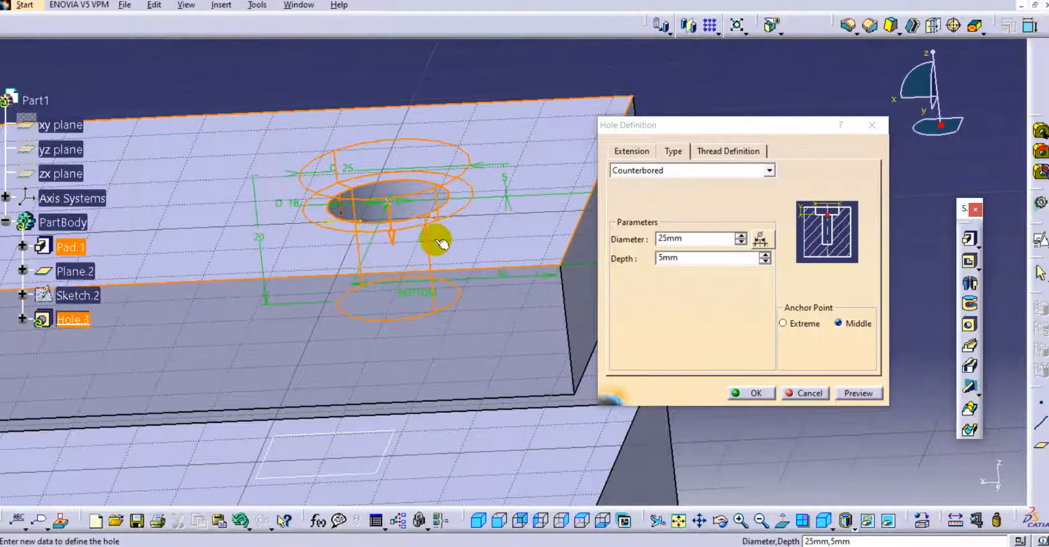
click(794, 329)
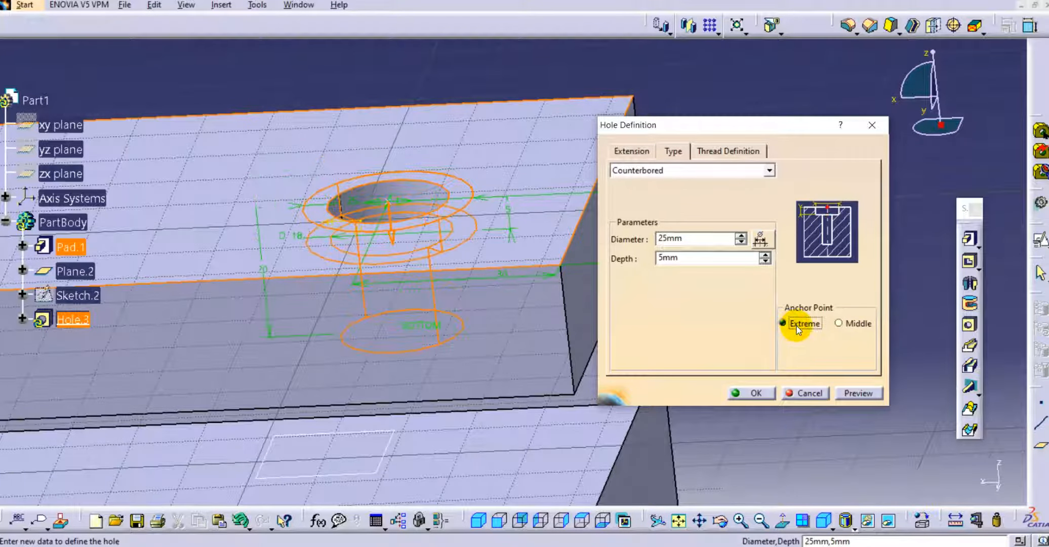
middle_drag(428, 270, 423, 231)
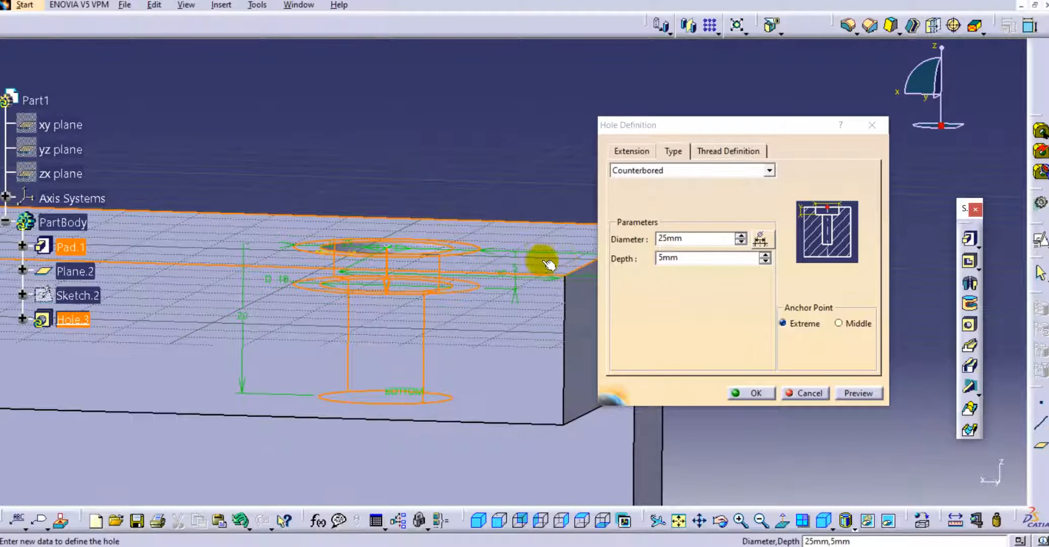
click(839, 324)
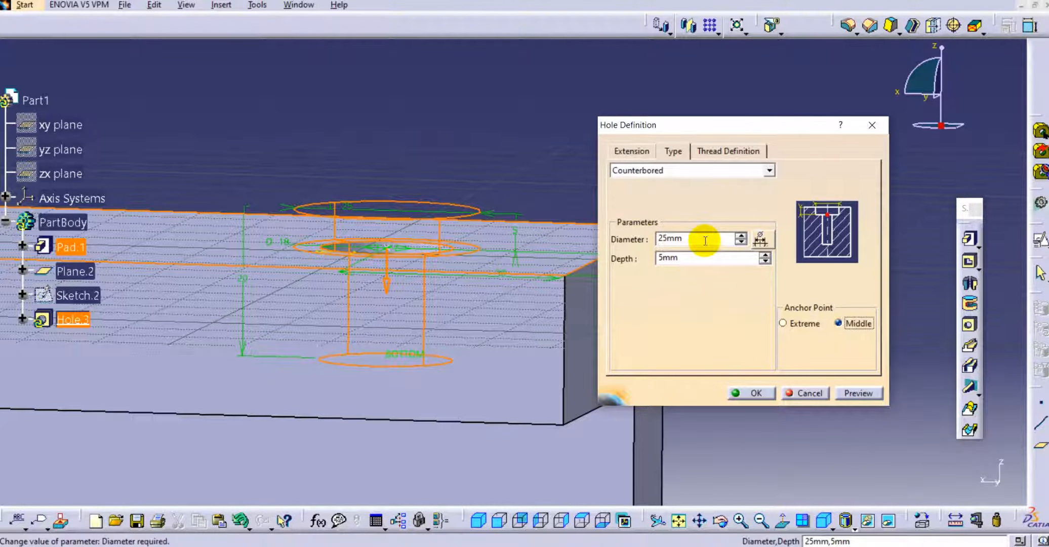
Review the counterbore's diameter and depth against the main hole's diameter, and preview the counterbored hole.
drag(705, 240, 606, 238)
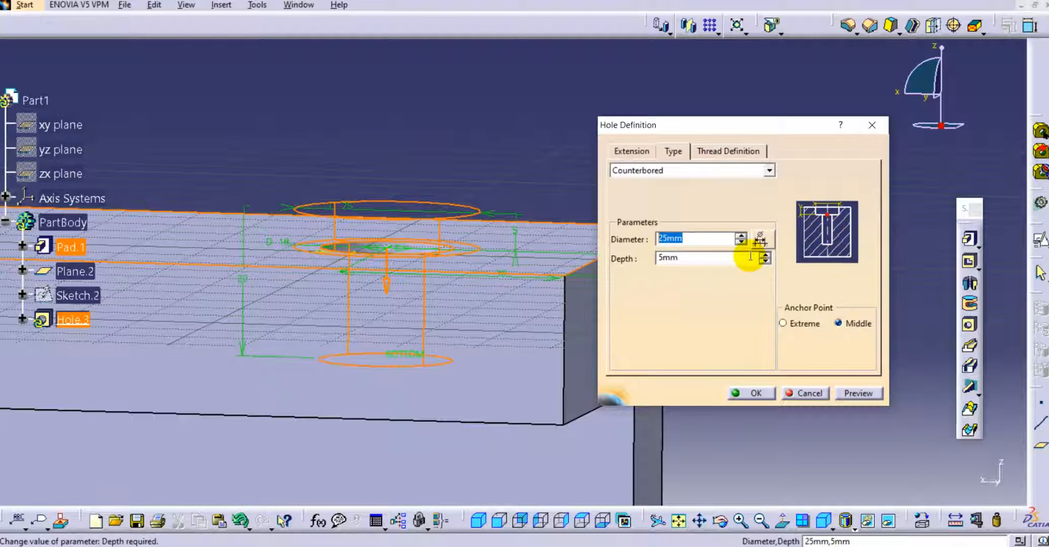
click(681, 257)
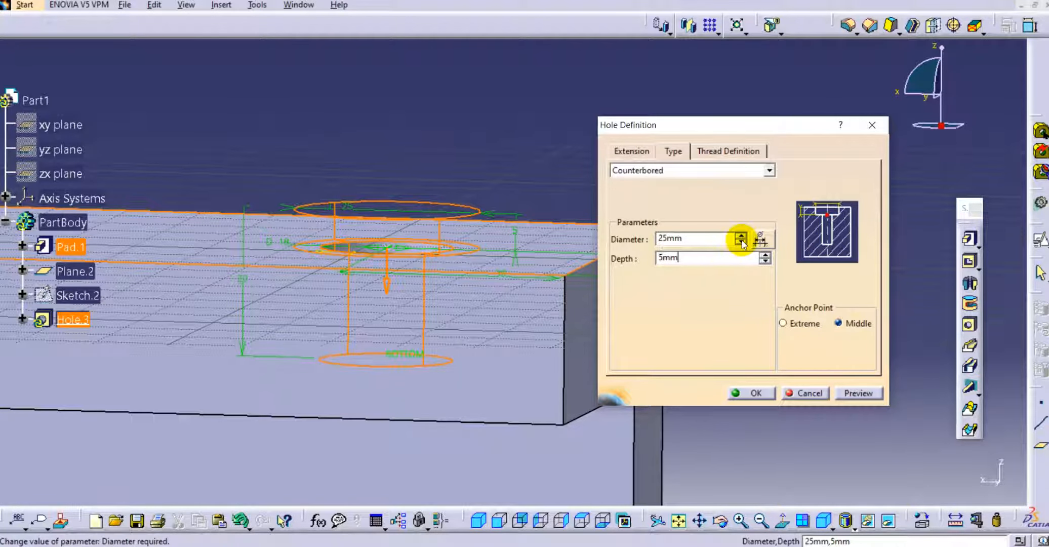
click(631, 150)
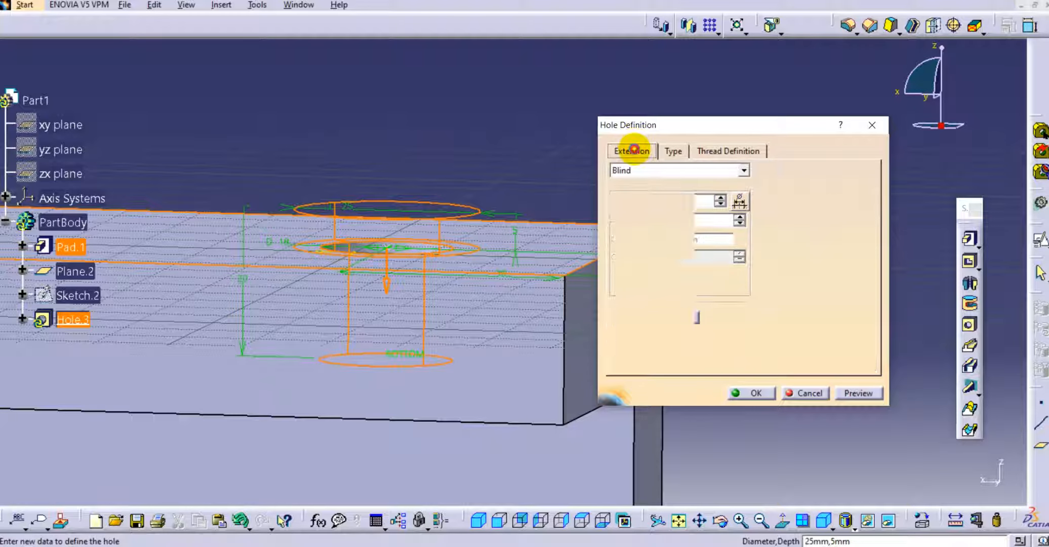
double_click(702, 202)
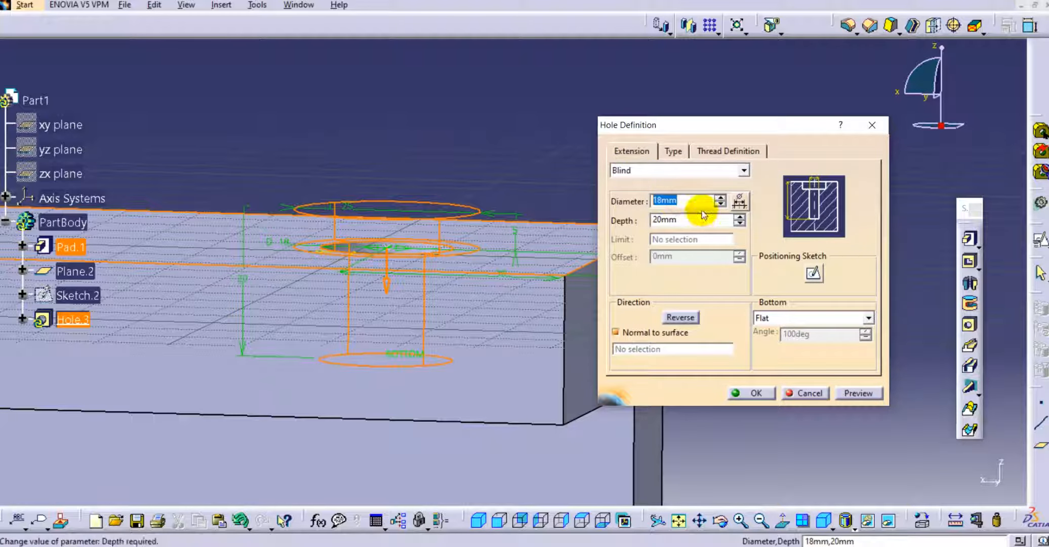
click(861, 391)
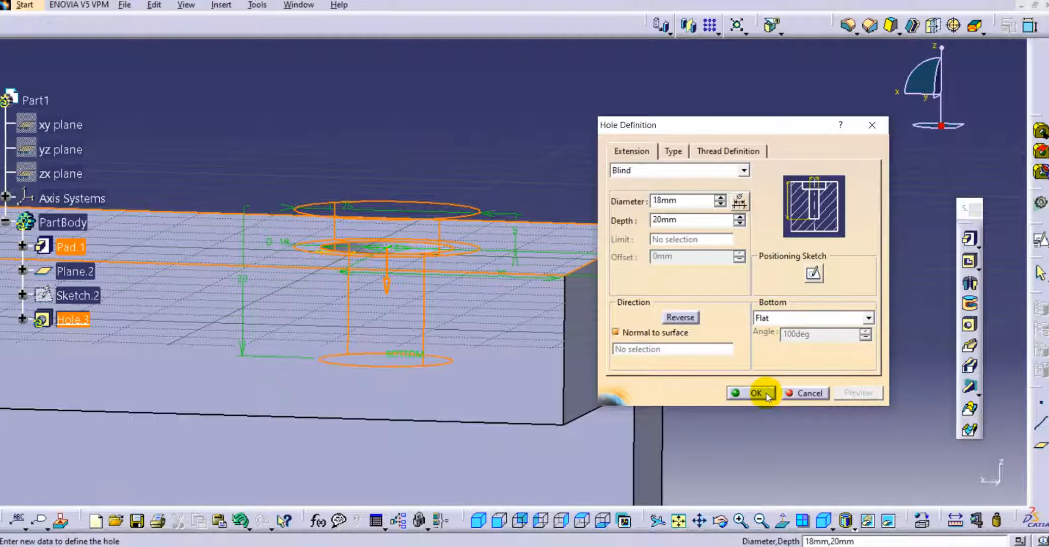
Set the counterbored hole's anchor point to Extreme, preview it, apply the definition, and inspect the stepped hole from above.
click(673, 152)
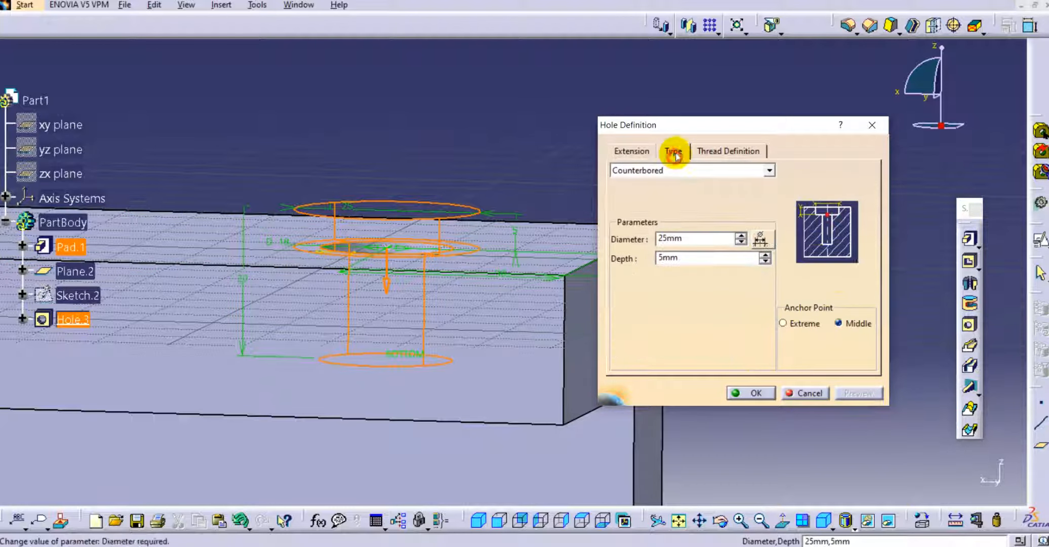
click(784, 324)
click(856, 393)
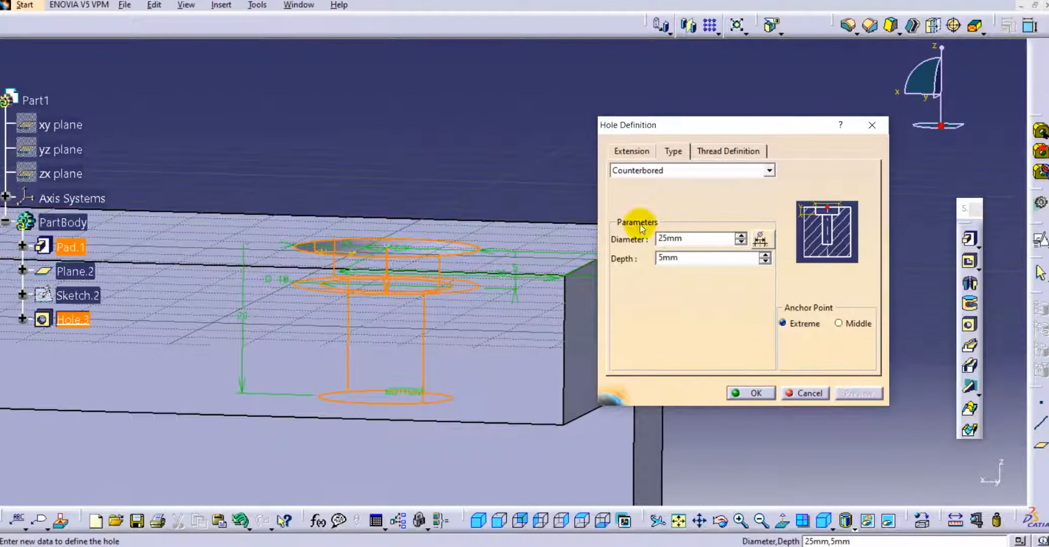
click(746, 394)
middle_drag(450, 140, 559, 344)
click(856, 179)
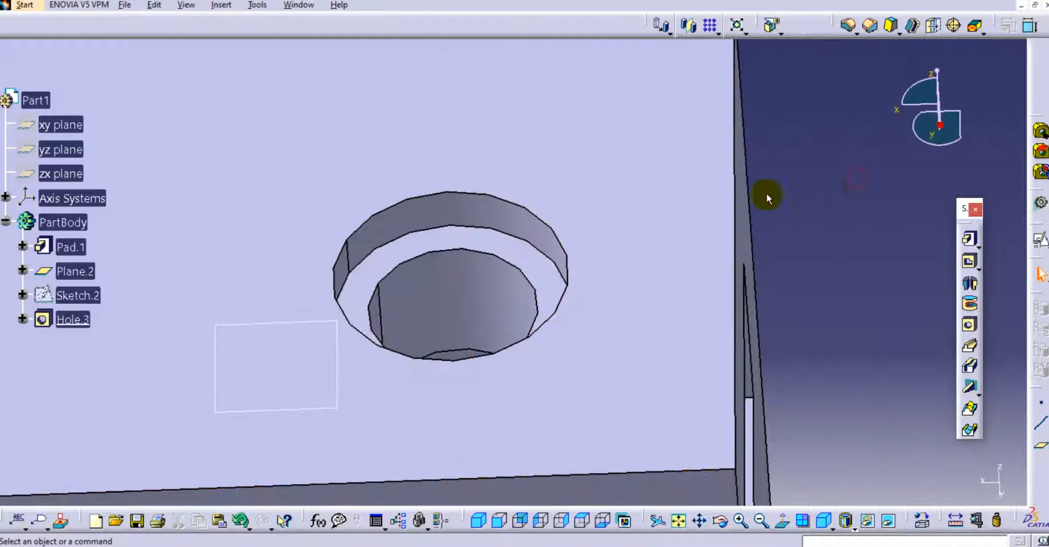
Reopen the counterbored hole's definition and try to set its main diameter to 26 mm, larger than the counterbore.
double_click(52, 316)
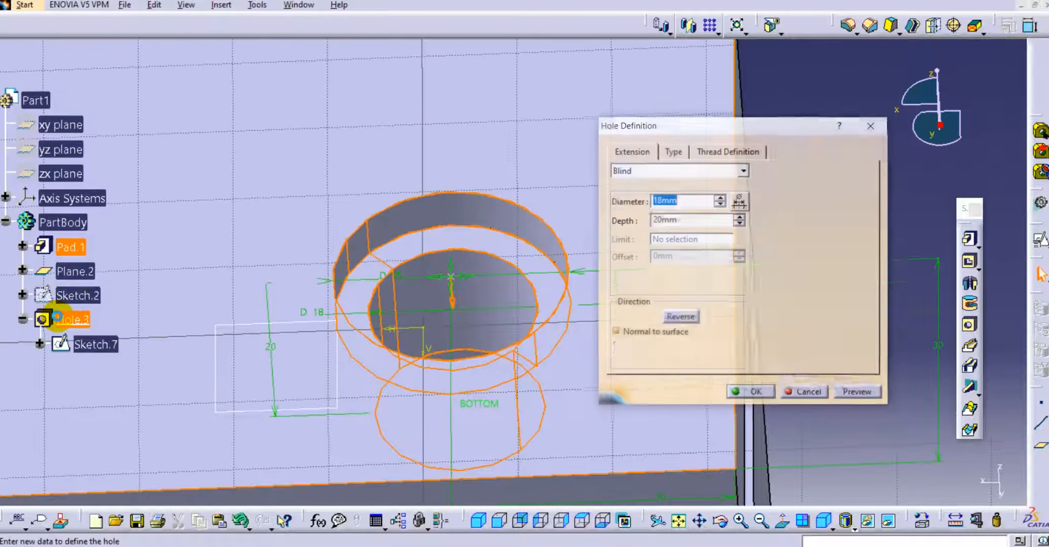
click(681, 151)
click(633, 151)
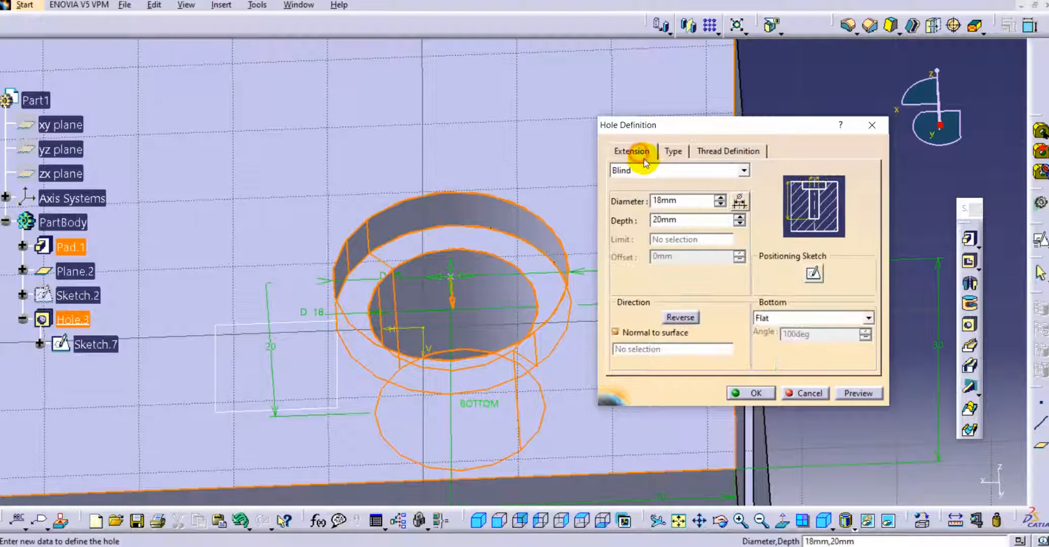
double_click(682, 201)
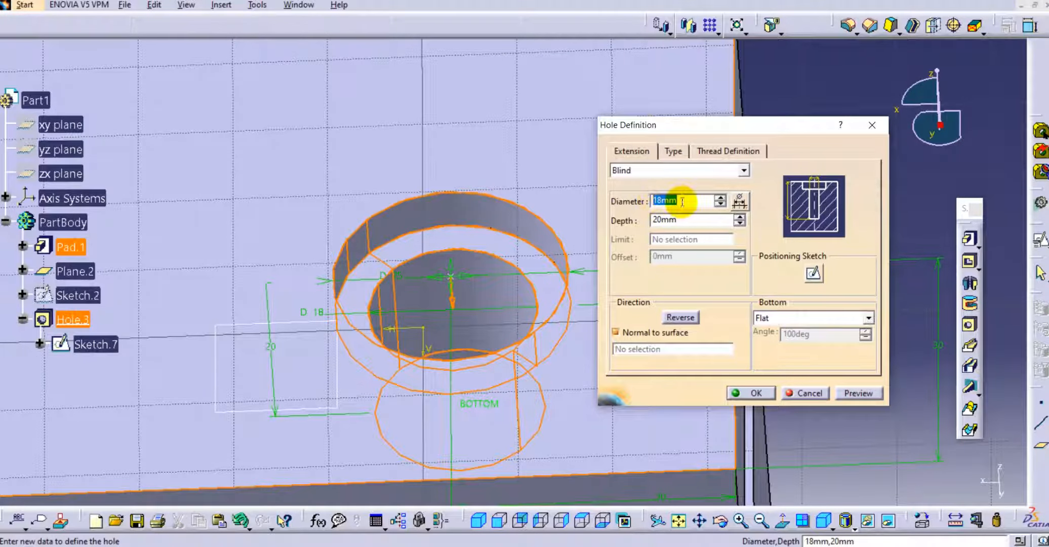
text(26)
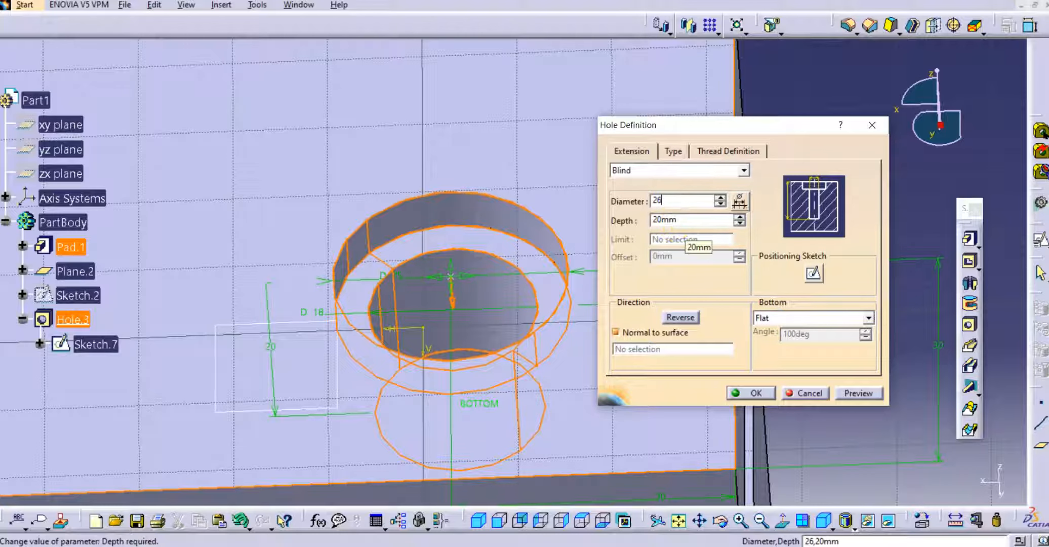
click(689, 224)
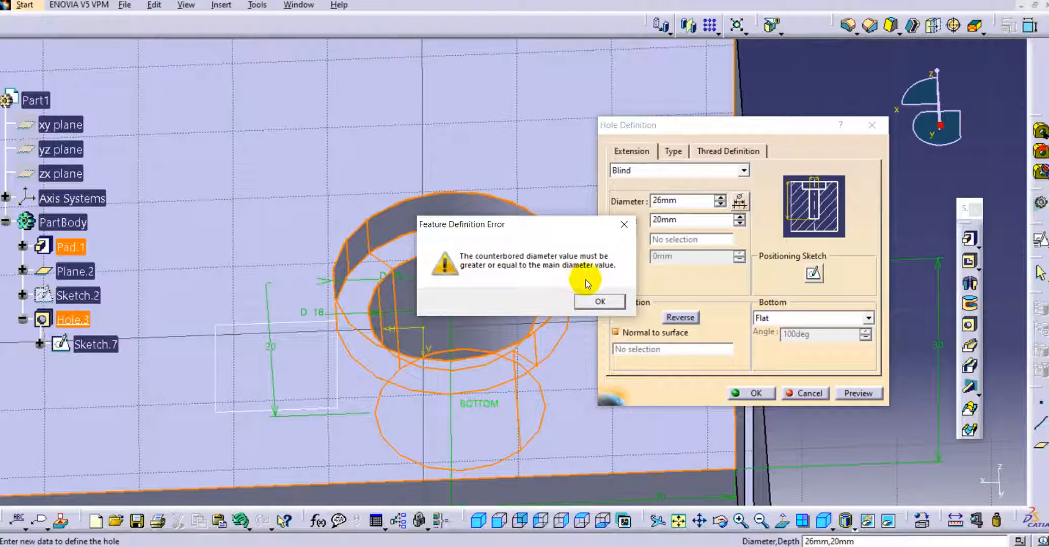
click(603, 306)
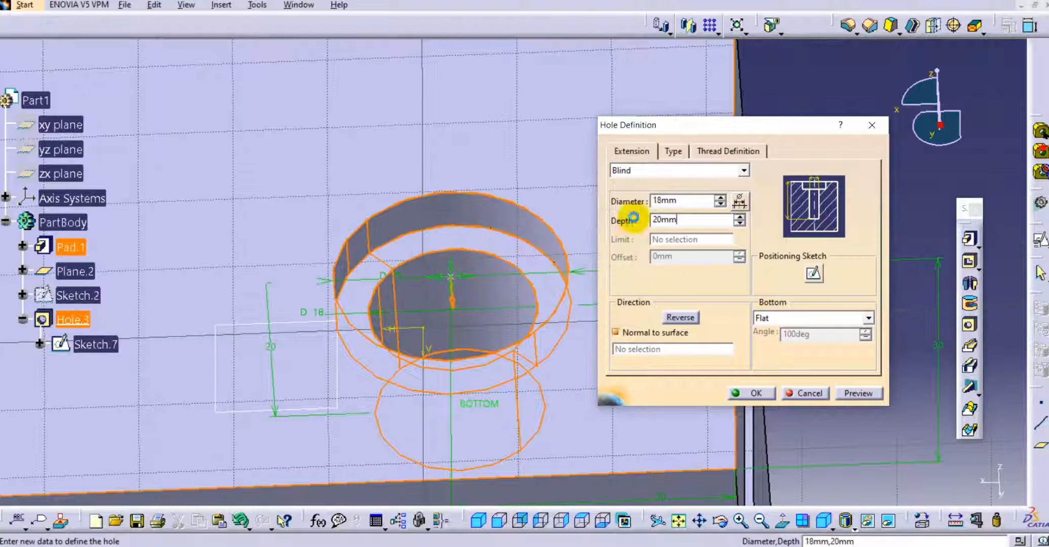
Compare the counterbore's diameter with the main hole's diameter in the hole definition.
click(677, 157)
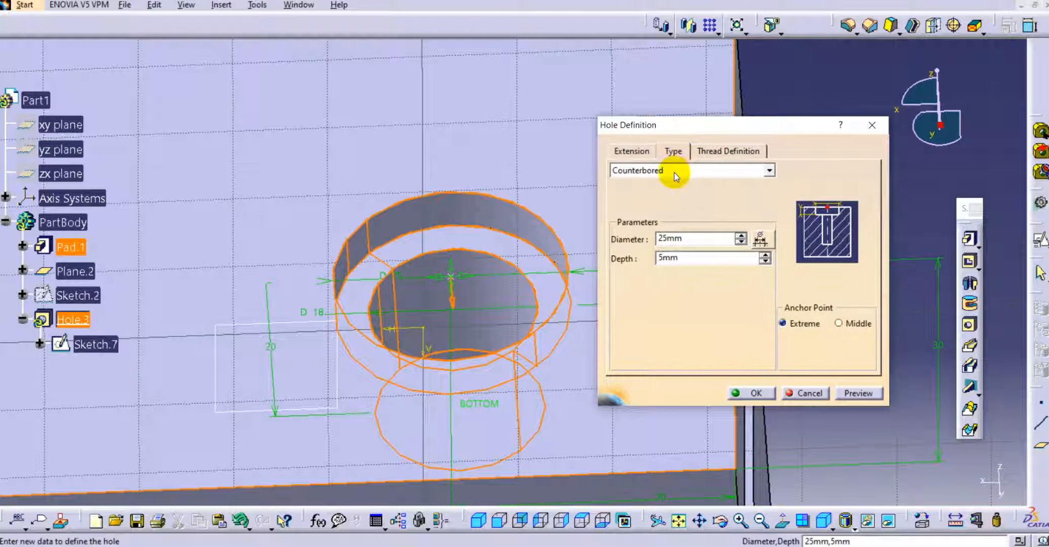
click(627, 150)
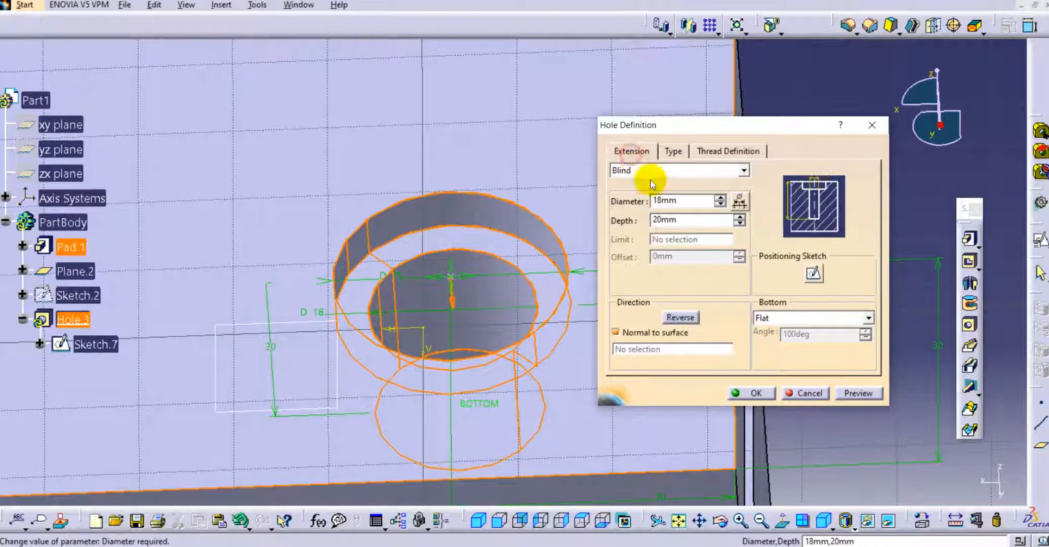
double_click(667, 201)
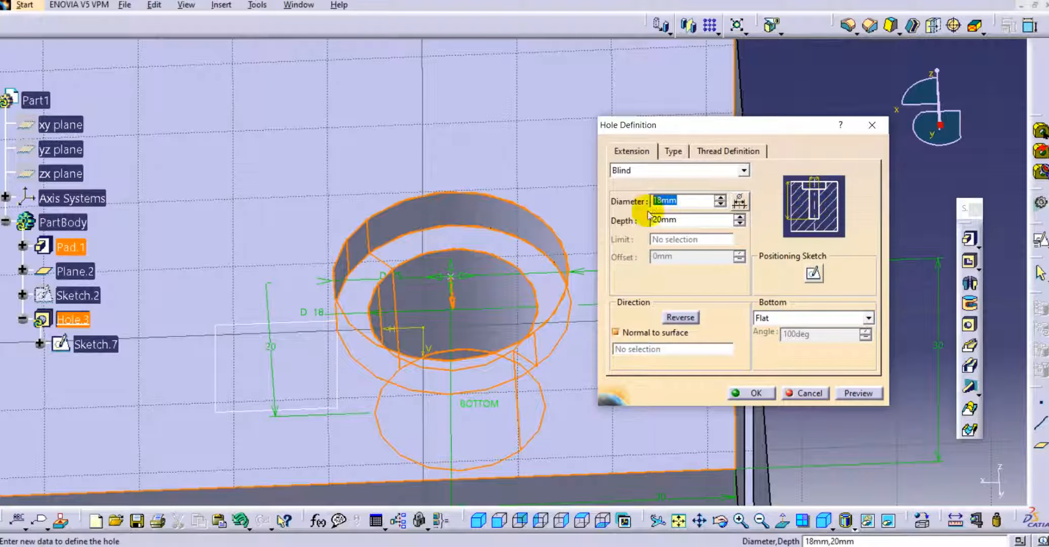
click(631, 148)
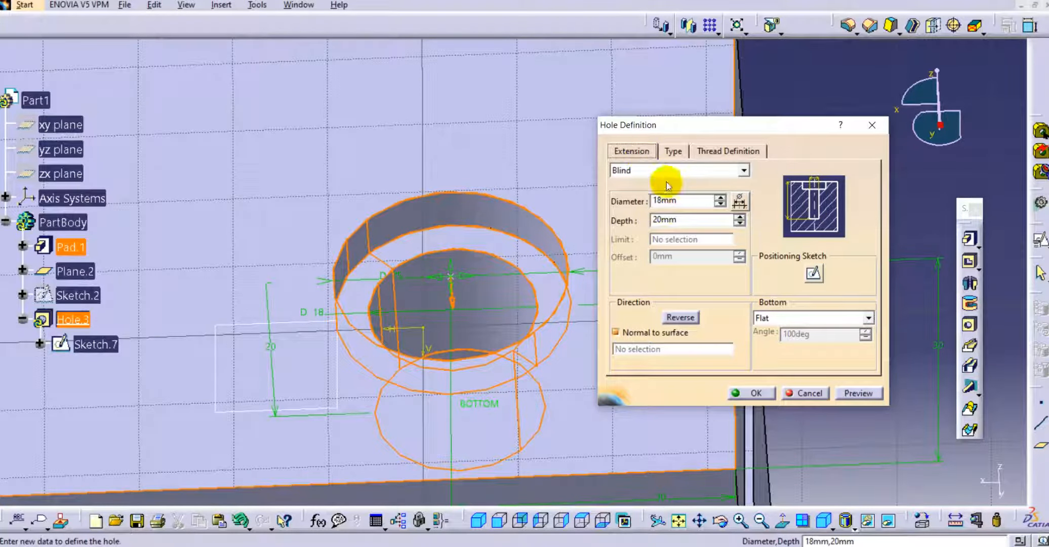
Compare the counterbore's diameter and depth with the main hole's depth in the hole definition.
click(673, 150)
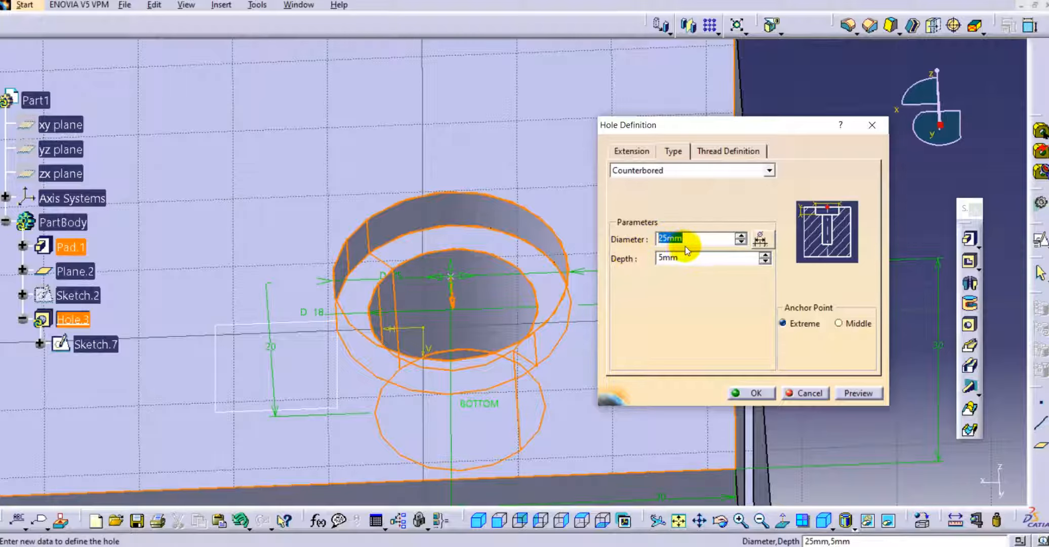
key(Tab)
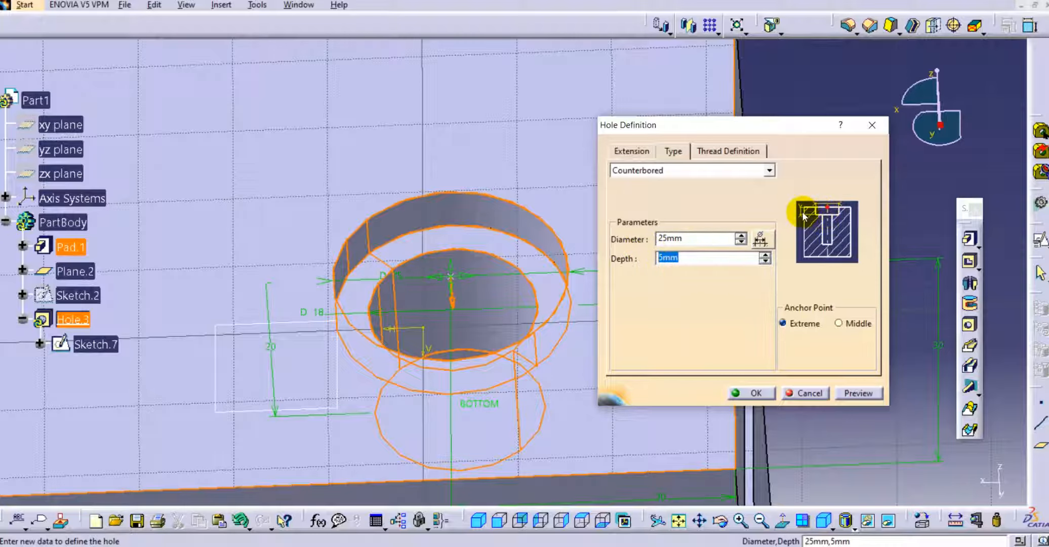
click(630, 151)
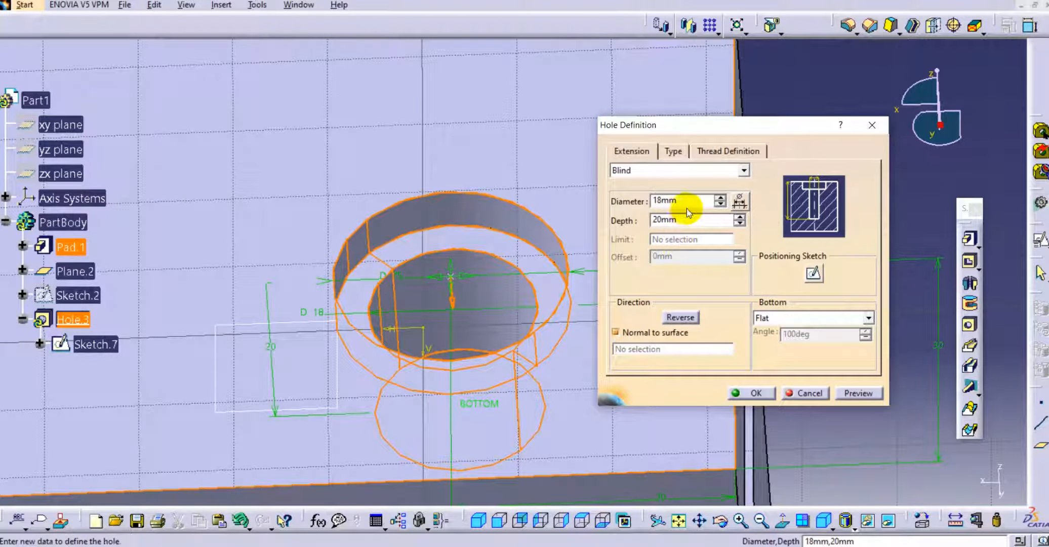
click(630, 220)
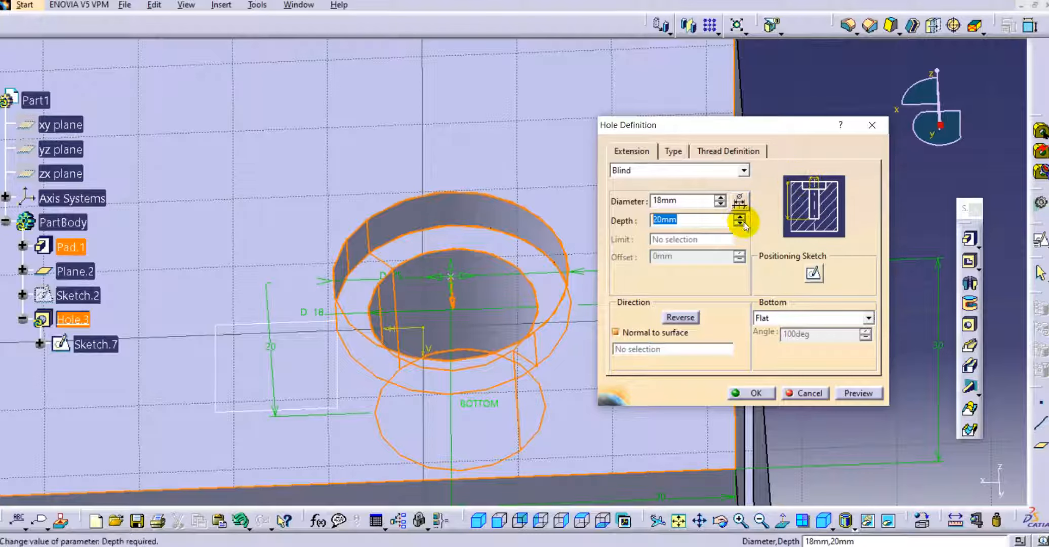
Change the hole type to Countersunk.
click(674, 151)
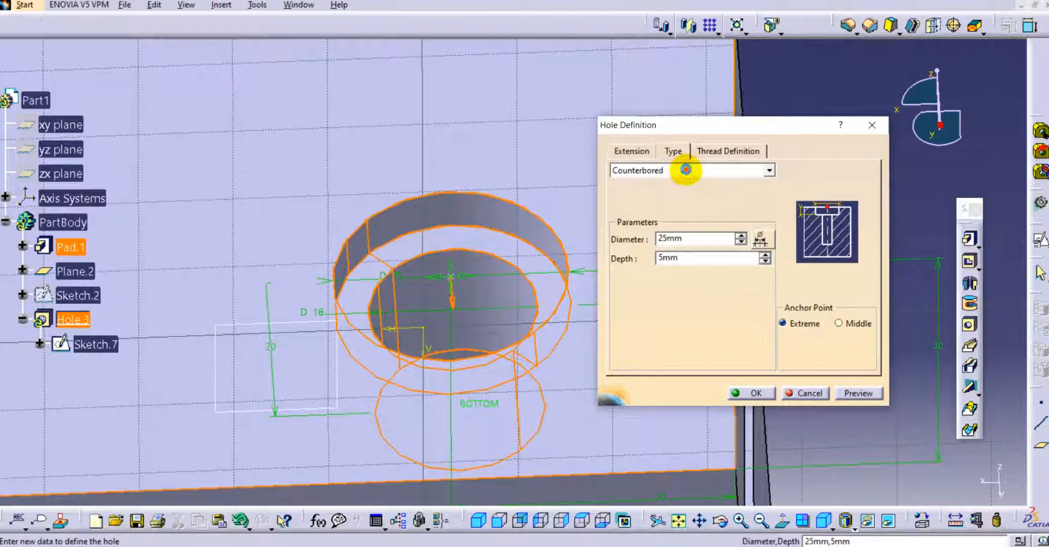
click(686, 170)
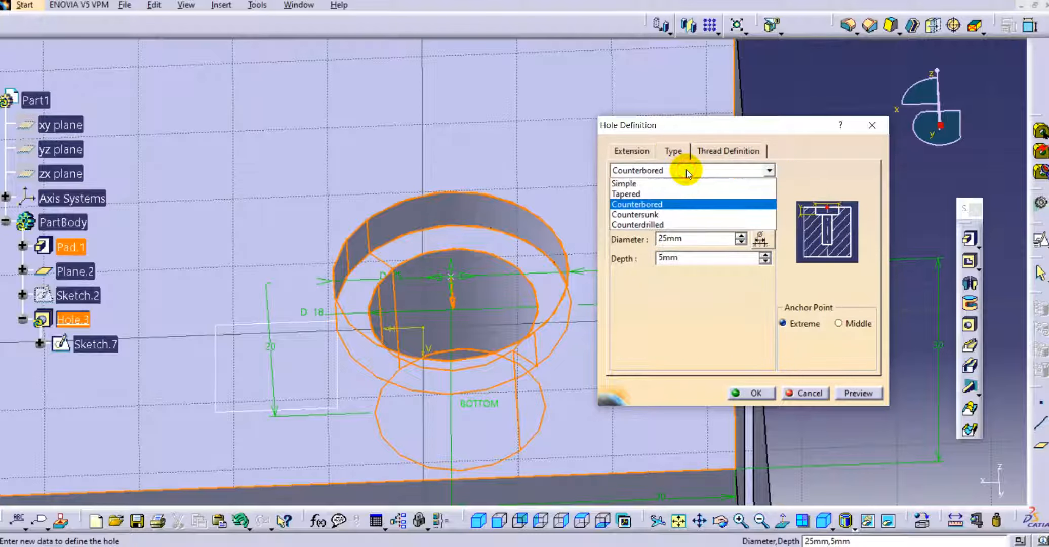
click(679, 215)
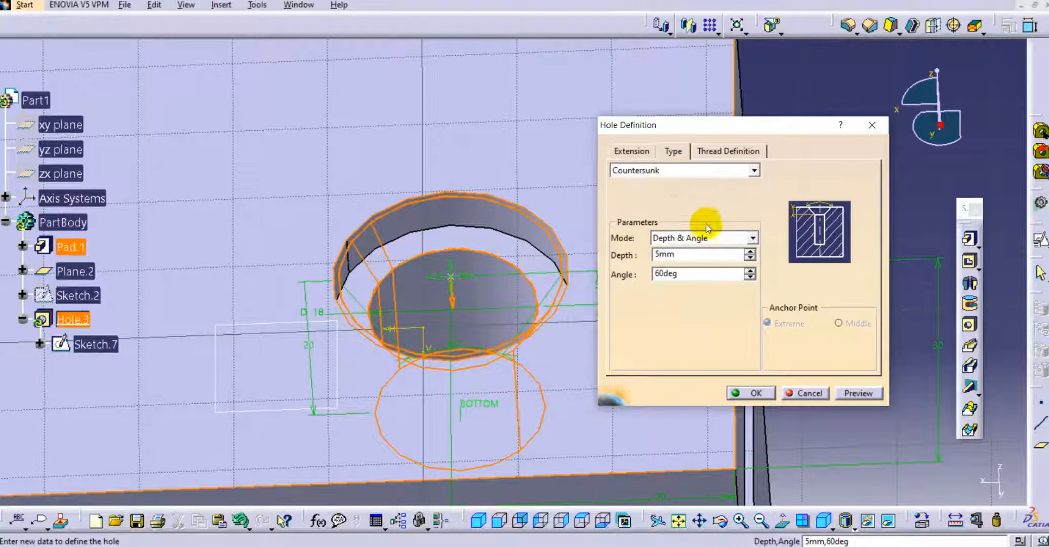
Try the countersink modes Depth & Diameter and Angle & Diameter, and return to Depth & Angle.
click(707, 239)
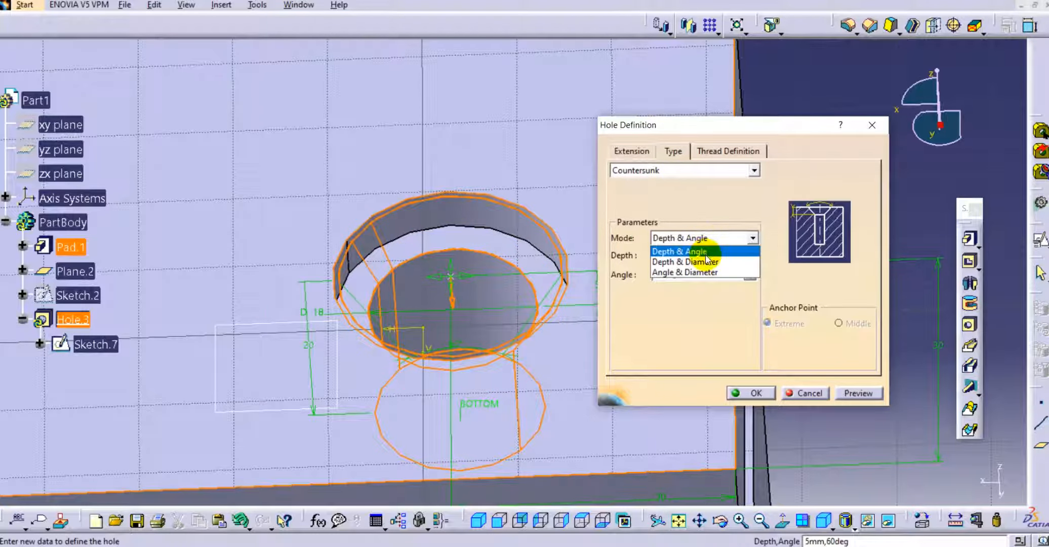
click(711, 237)
click(714, 238)
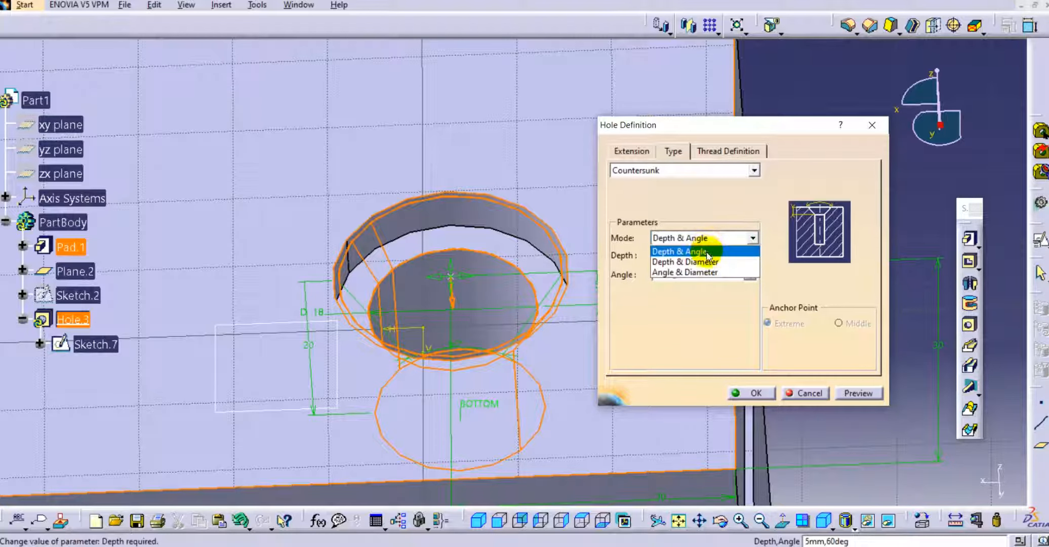
click(708, 262)
click(705, 238)
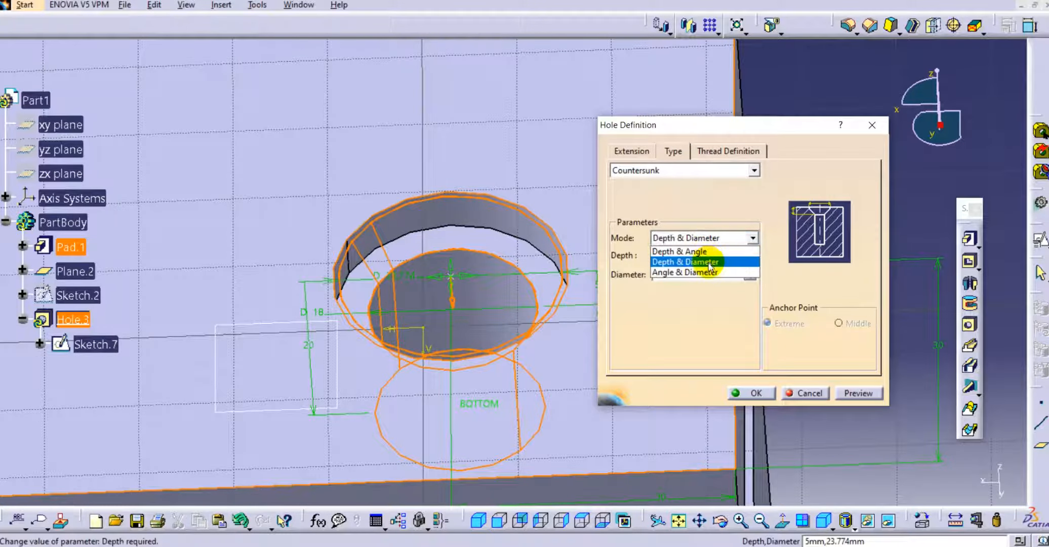
click(706, 273)
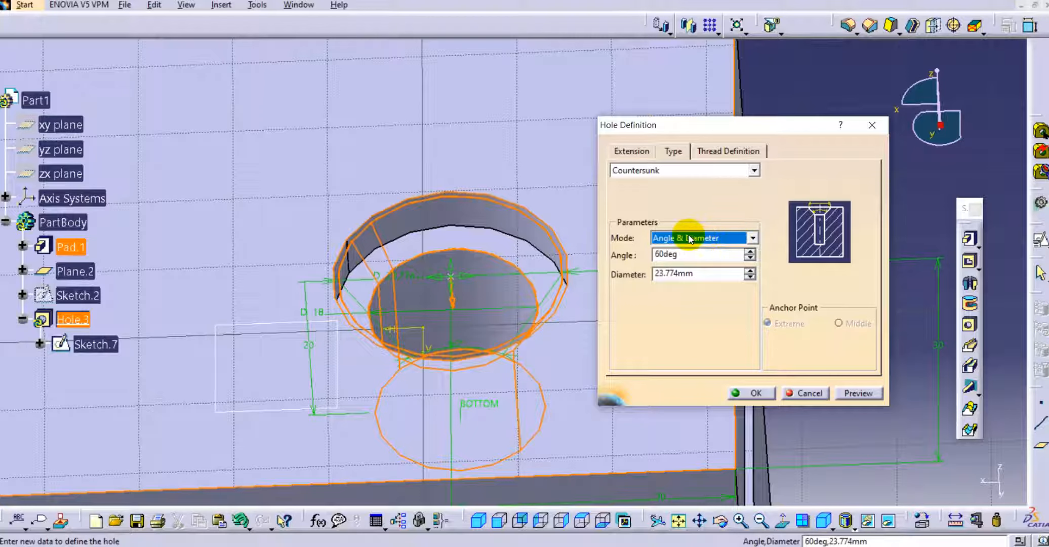
click(690, 250)
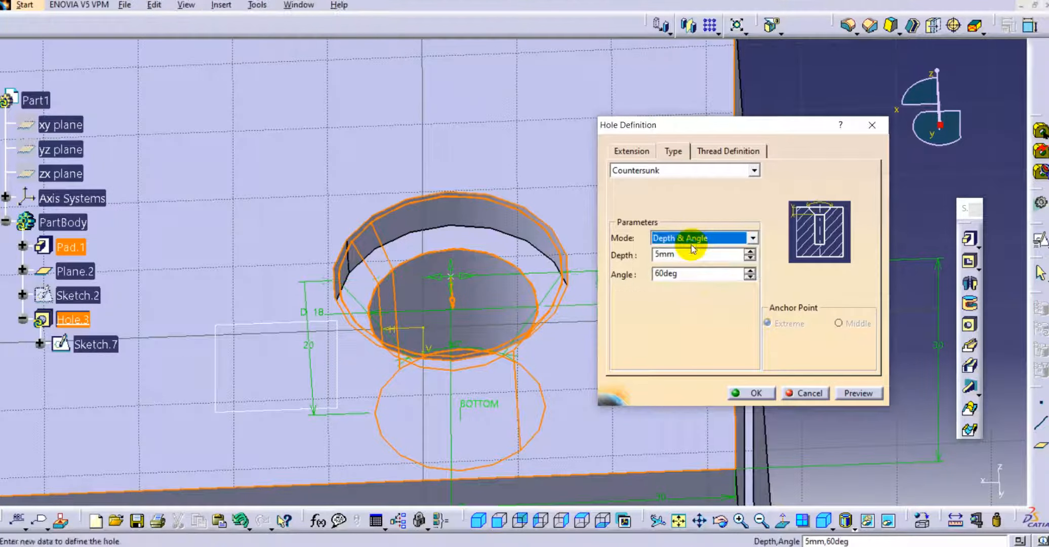
Switch the countersink mode through Depth & Diameter to Angle & Diameter.
click(704, 237)
click(696, 262)
click(694, 237)
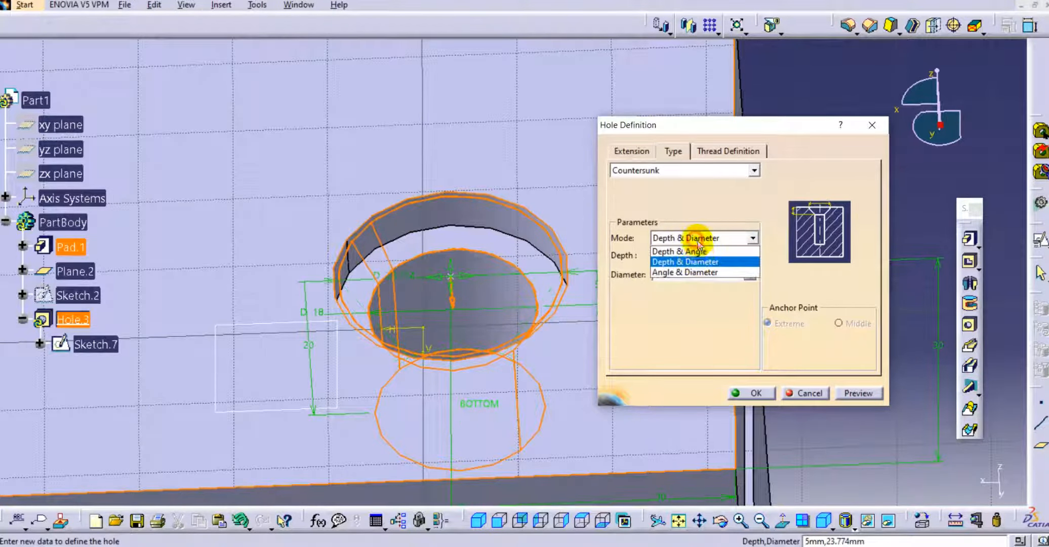
click(697, 273)
click(702, 211)
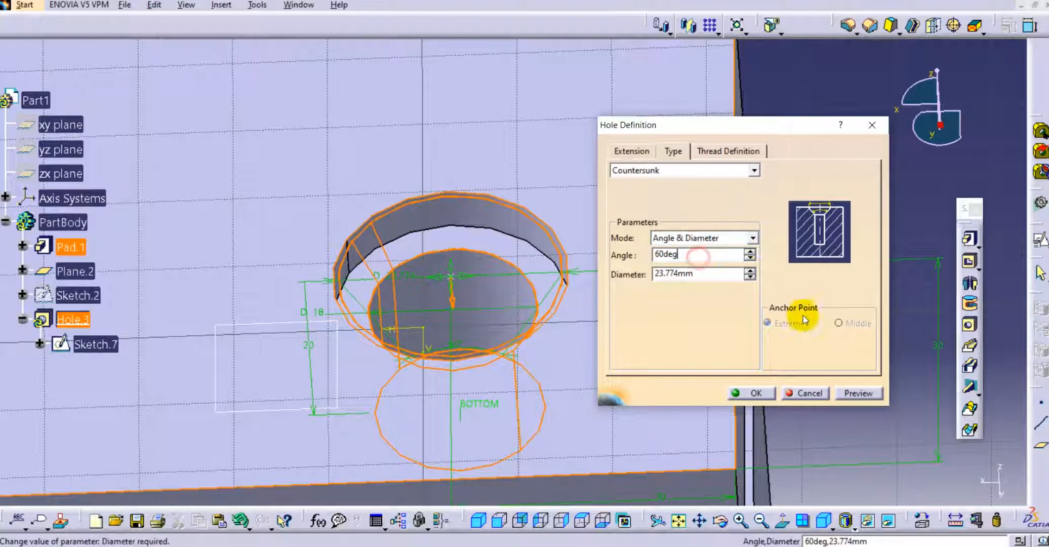
Preview the countersunk hole, apply the definition, and inspect its conical opening on the block's top face.
click(859, 393)
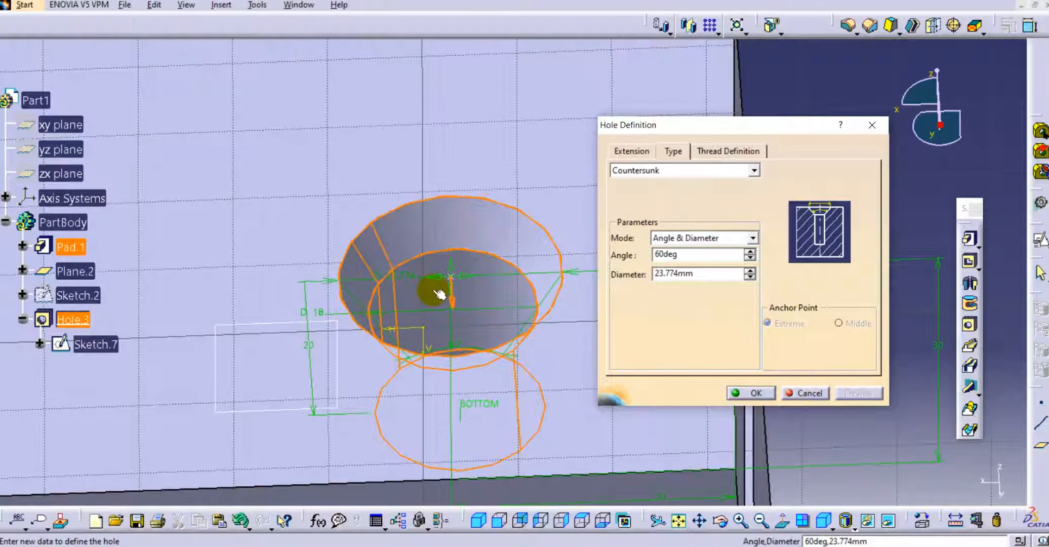
middle_drag(433, 293, 453, 324)
click(742, 393)
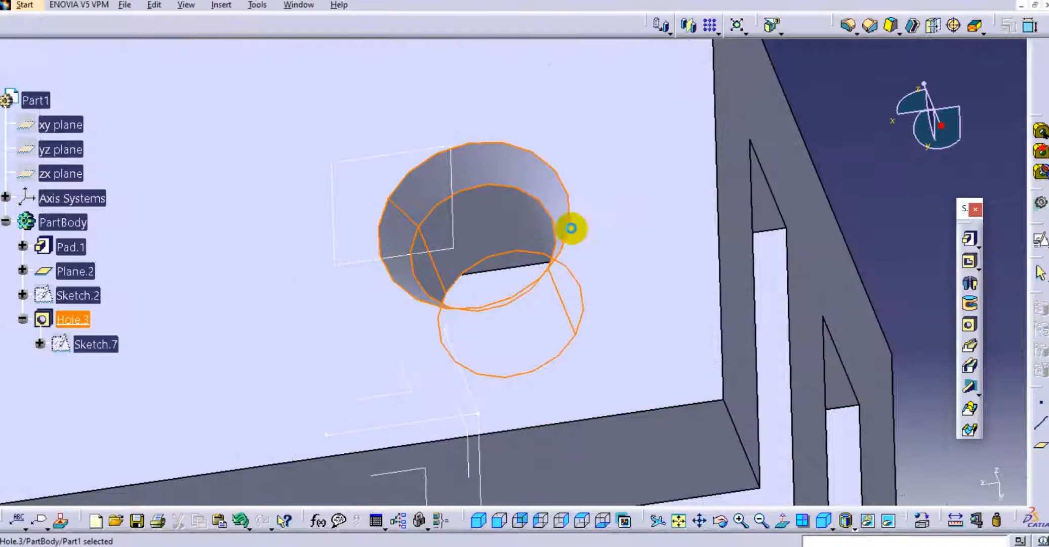
middle_drag(562, 194, 803, 101)
middle_drag(557, 293, 304, 222)
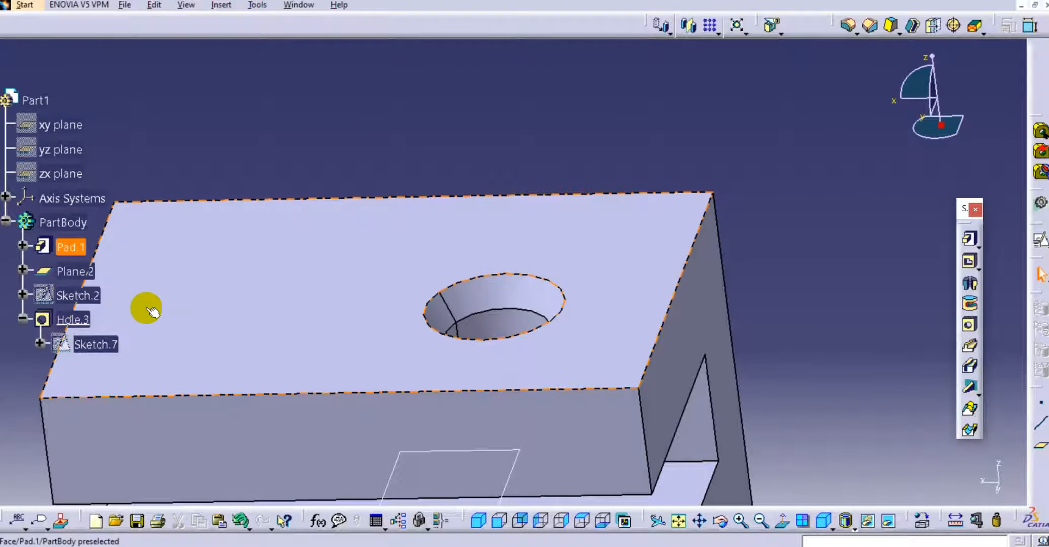
Reopen the countersunk hole's definition and review its main dimensions along with the countersink's angle and diameter.
double_click(74, 319)
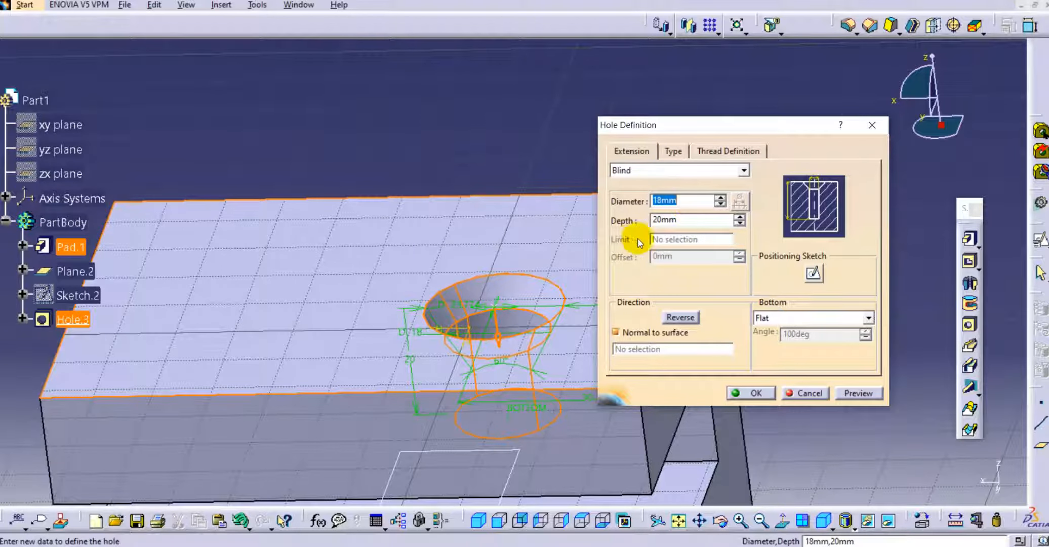
click(637, 151)
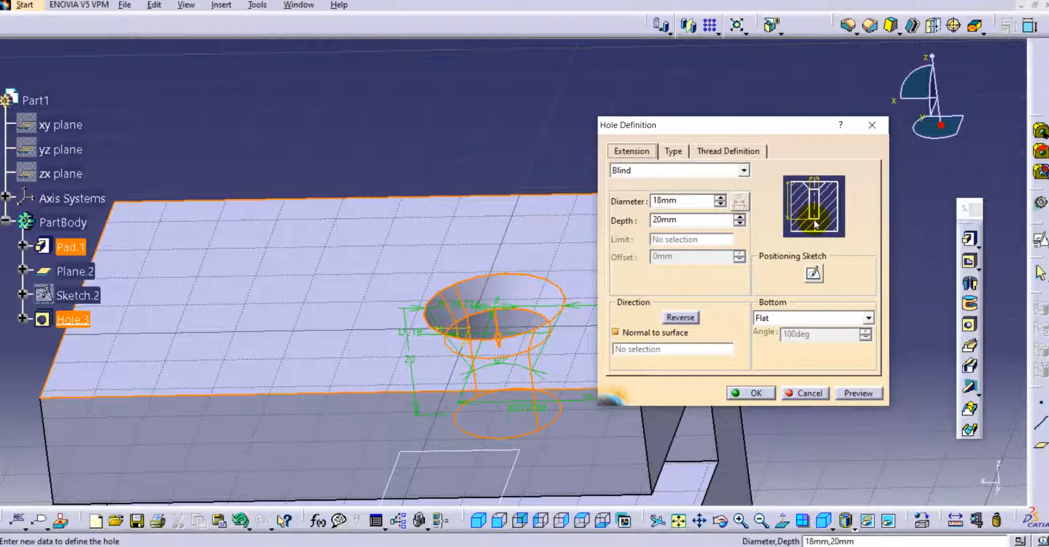
click(673, 151)
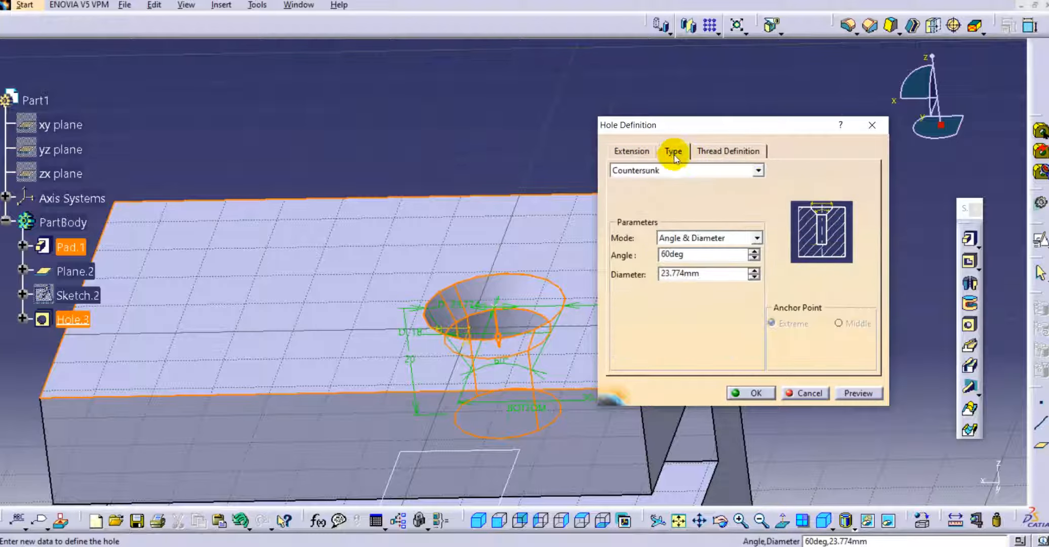
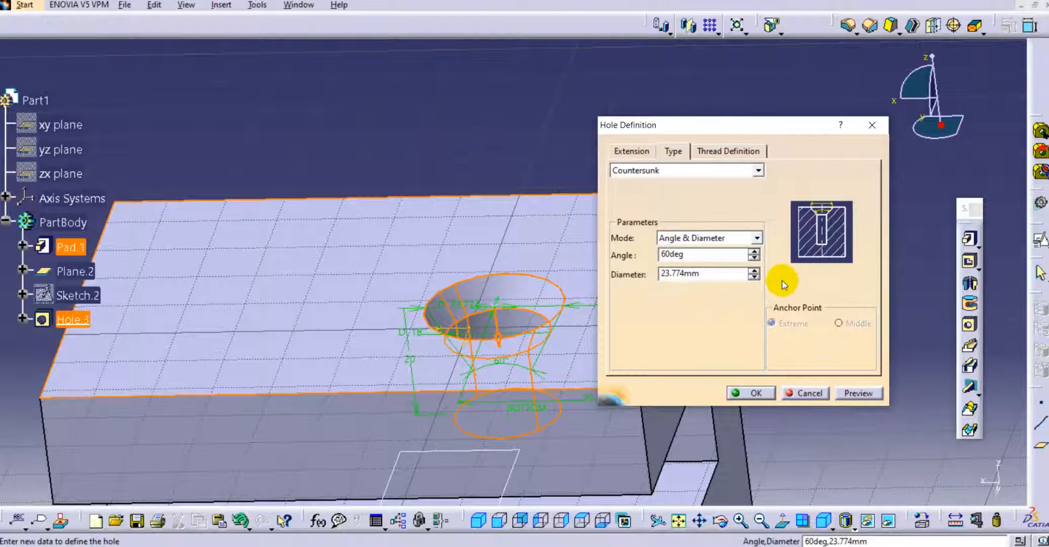
drag(674, 255, 648, 253)
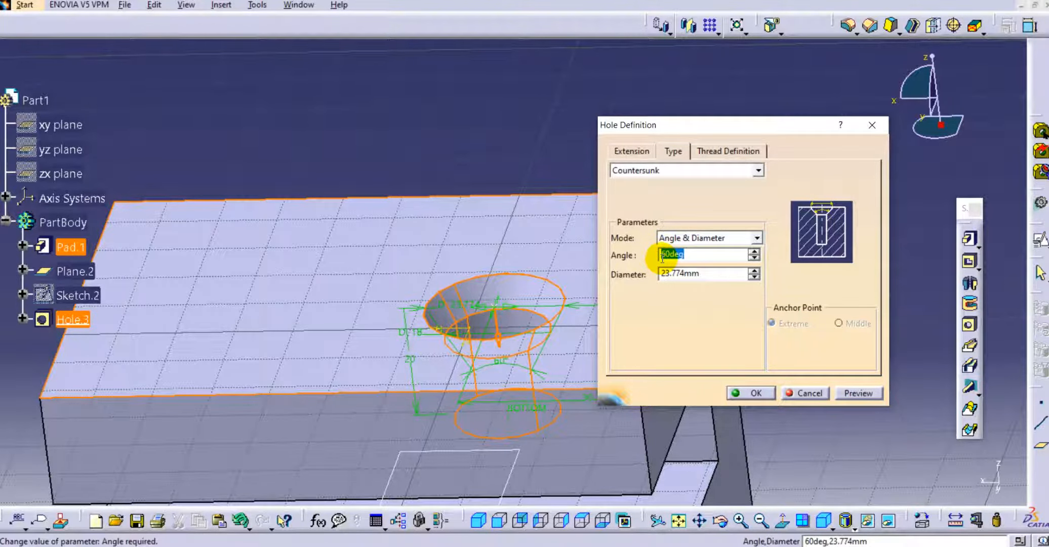
drag(710, 274, 660, 272)
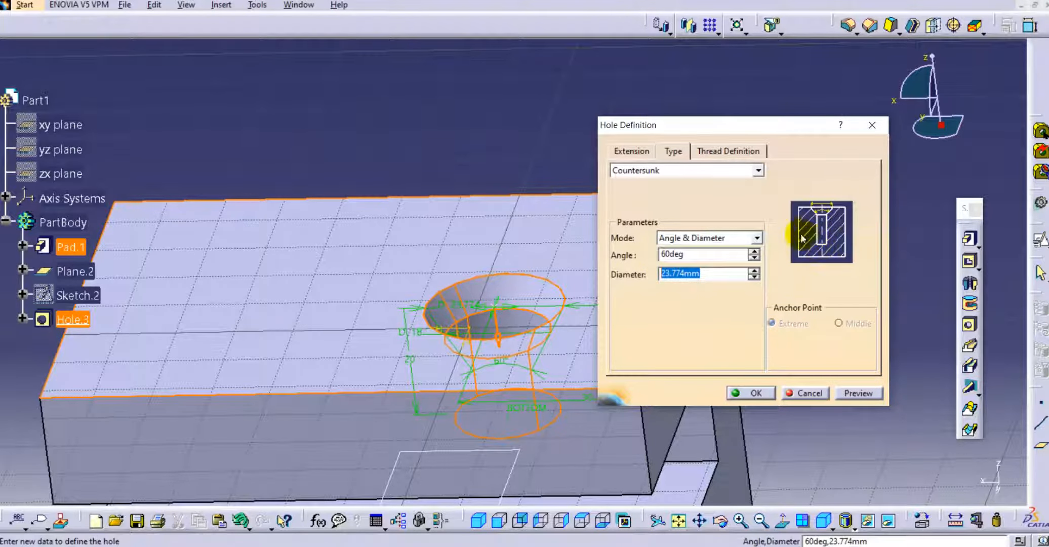
Change the hole type to Counterdrilled and review its depth, diameter and angle parameters.
click(672, 176)
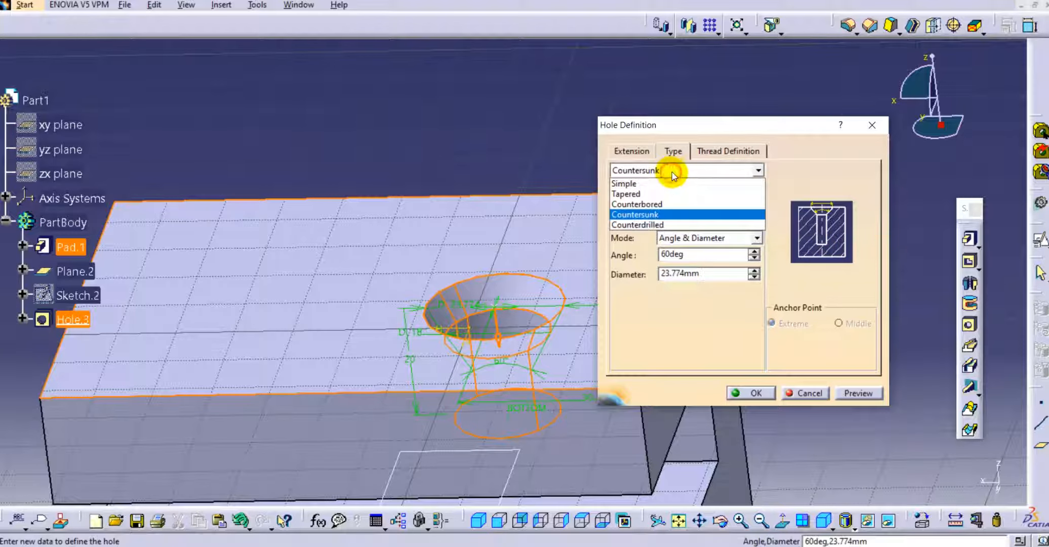
click(673, 222)
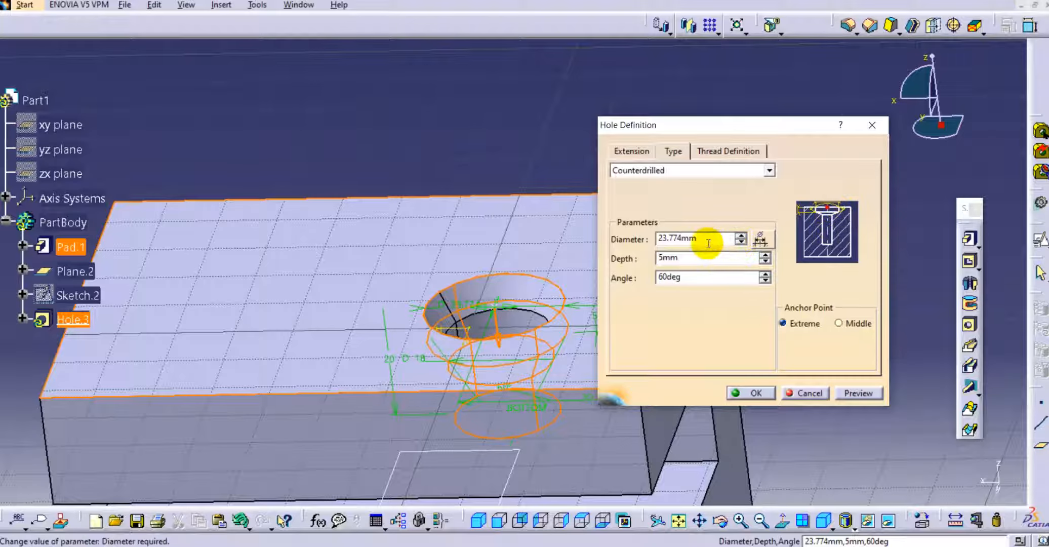
double_click(666, 257)
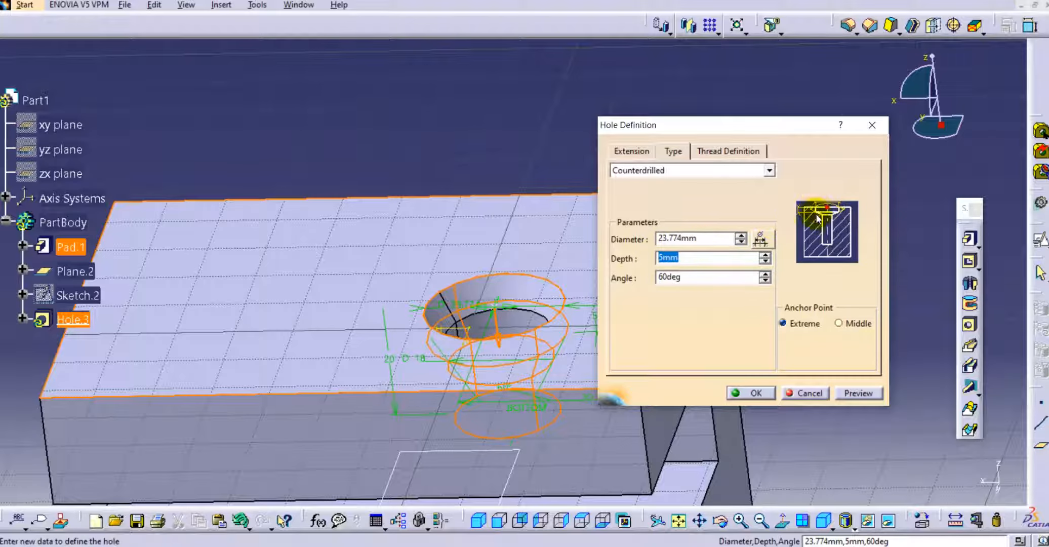
double_click(695, 237)
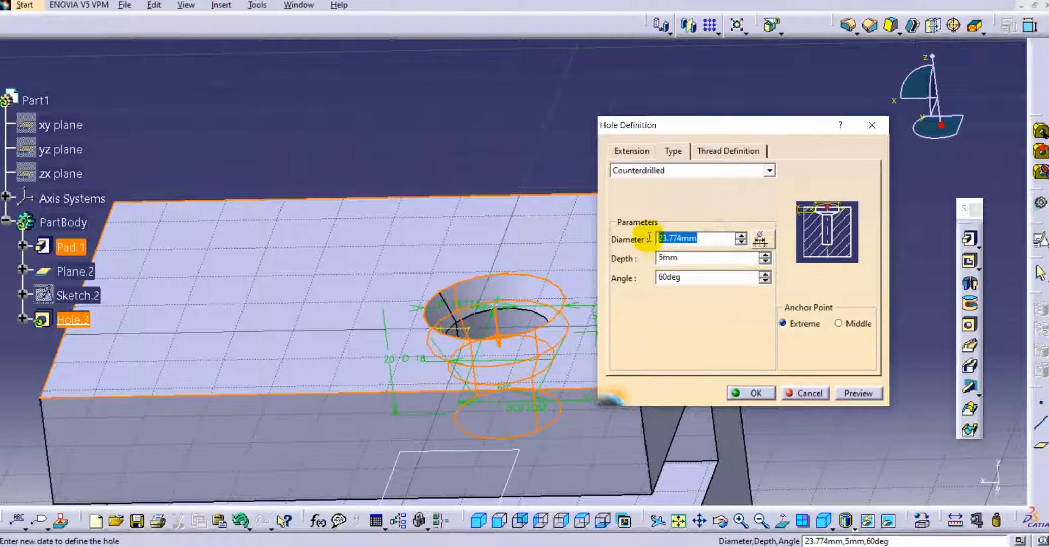
double_click(698, 276)
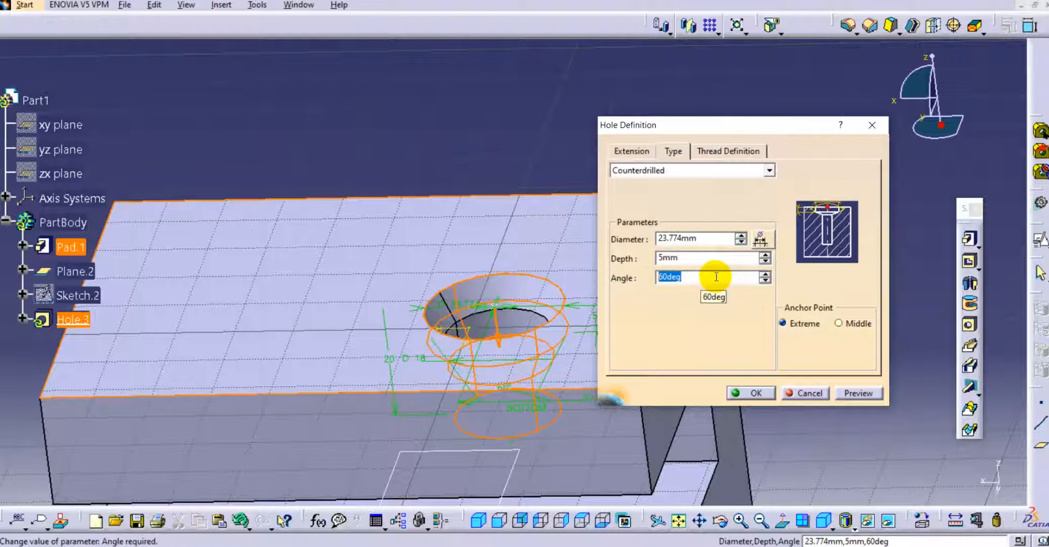
Set the counterdrilled hole's anchor point to Middle and apply the definition.
click(839, 324)
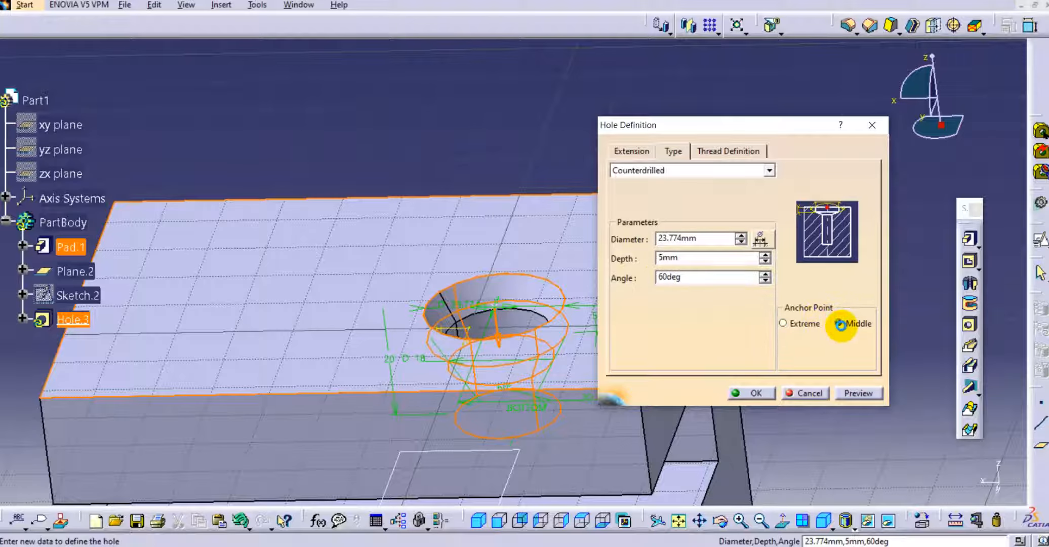
middle_drag(517, 350, 393, 217)
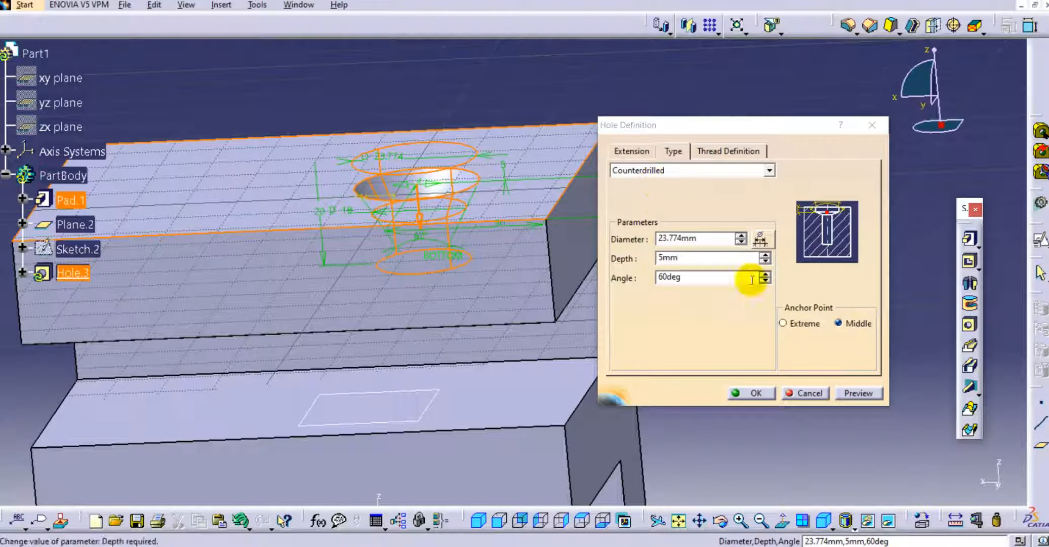
click(752, 393)
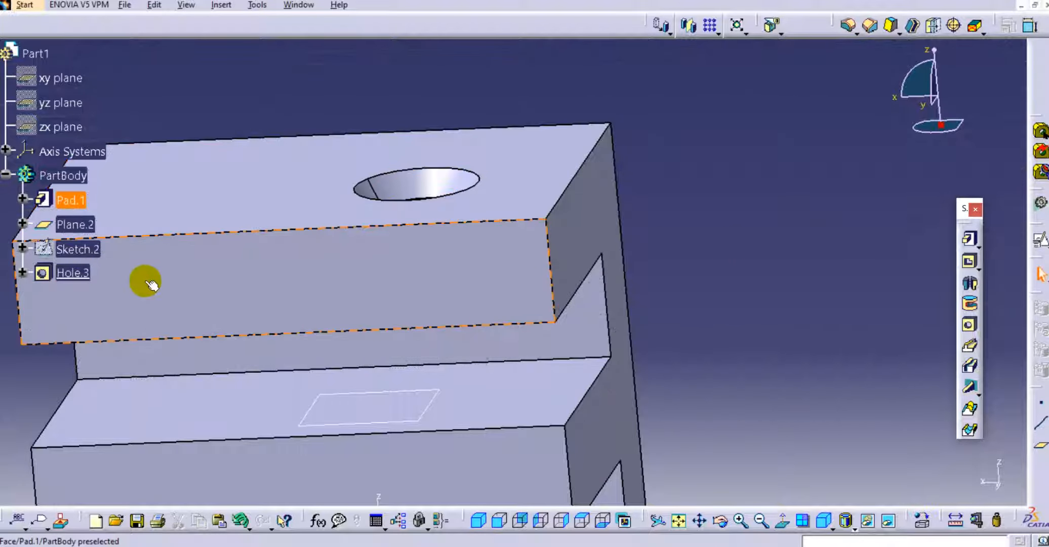
Reopen the counterdrilled hole's definition, set its anchor point to Extreme, apply it, and inspect the hole from above.
double_click(71, 273)
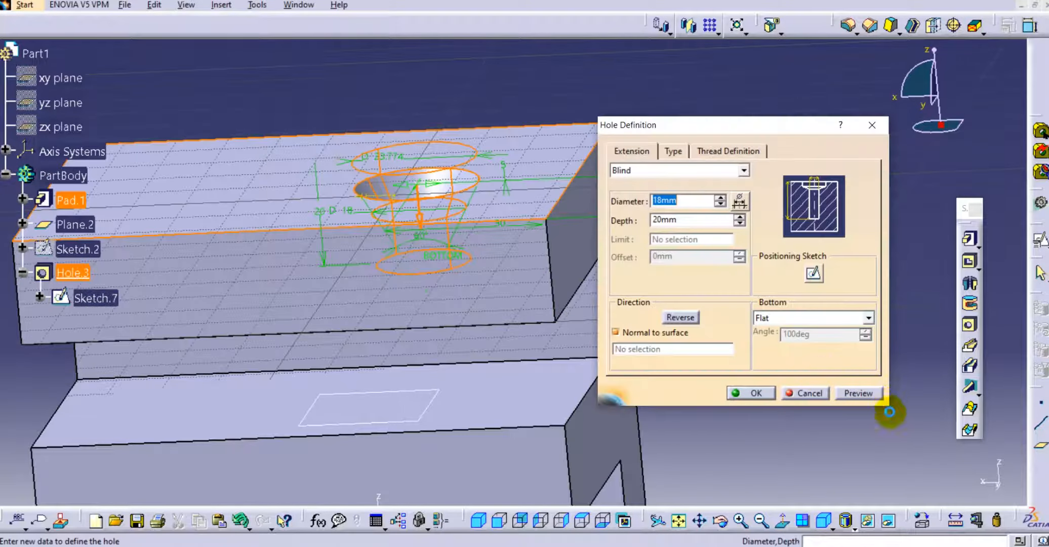
click(674, 153)
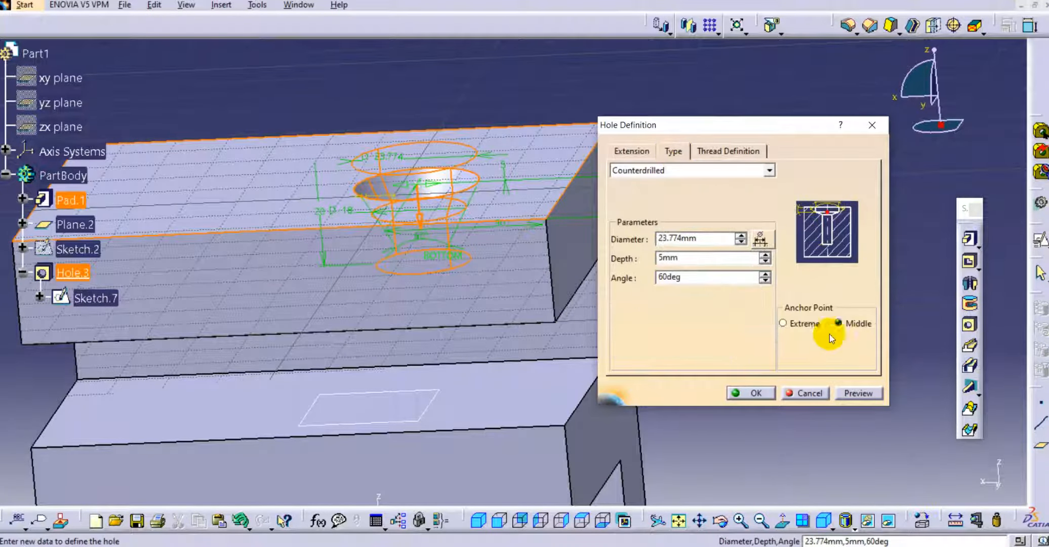
click(783, 323)
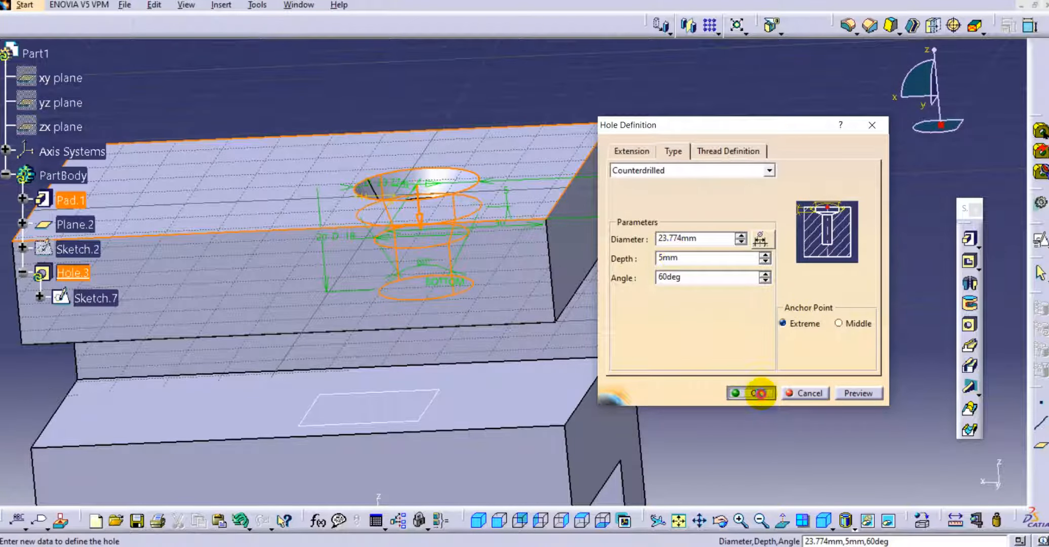
click(761, 393)
middle_drag(574, 147, 578, 339)
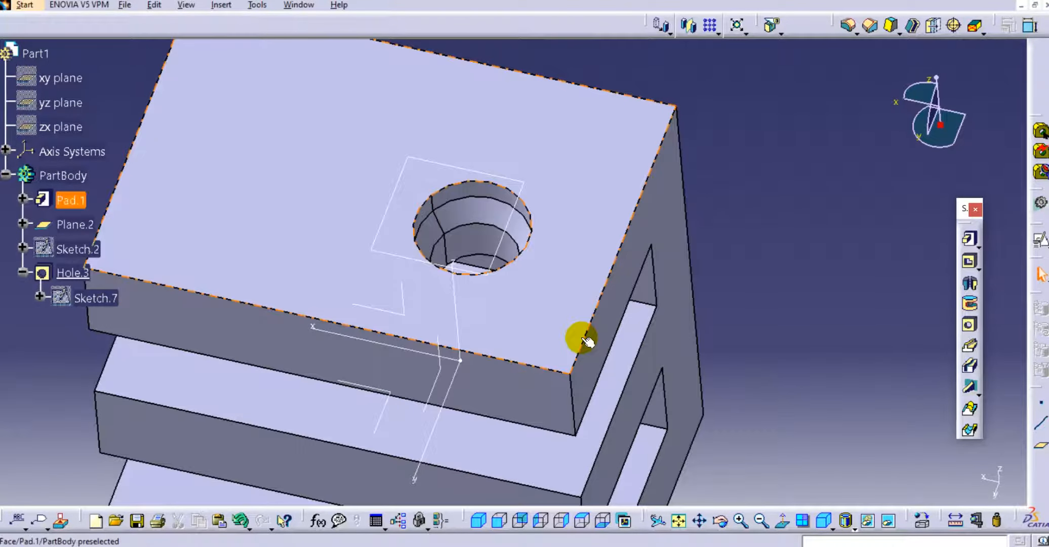
Display the block in wireframe and examine the counterdrilled hole's internal profile from the side.
middle_drag(341, 300, 358, 218)
click(854, 527)
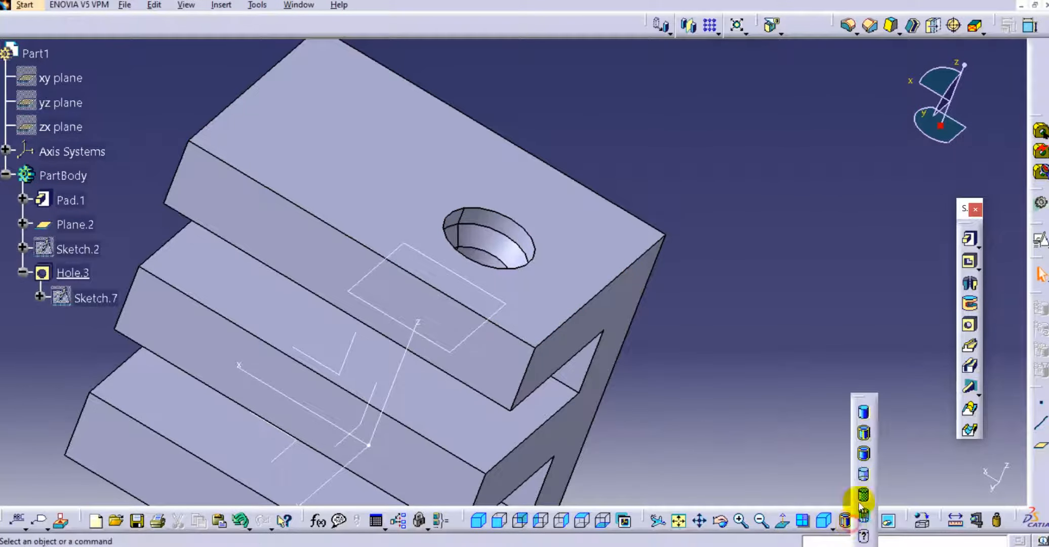
click(863, 513)
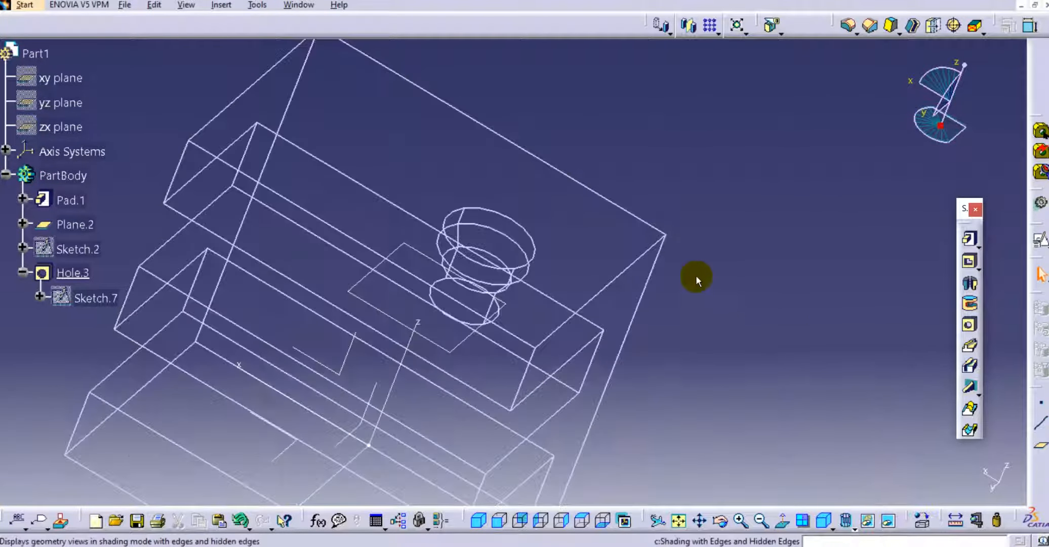
middle_drag(555, 183, 515, 91)
middle_drag(441, 269, 499, 274)
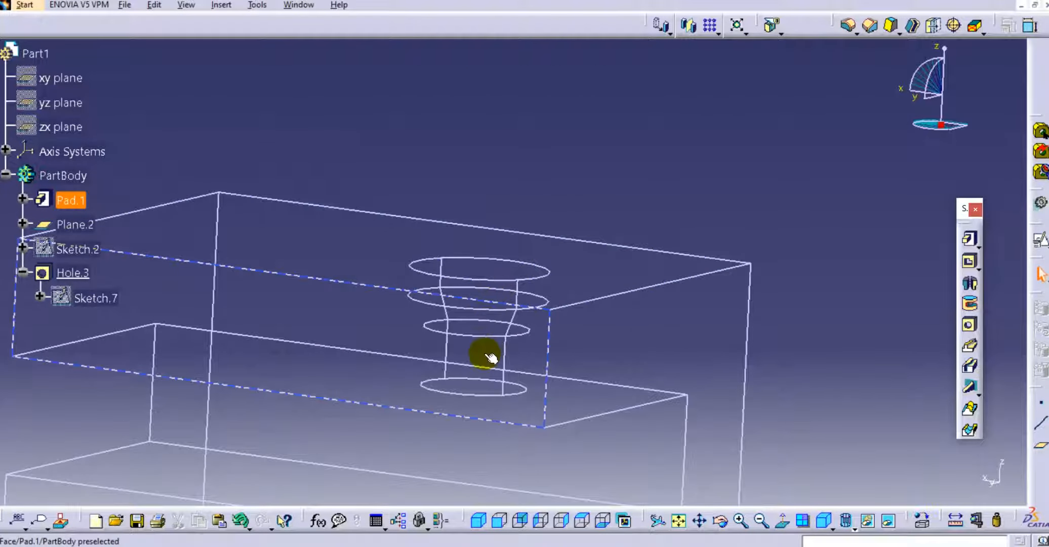
middle_drag(514, 315, 530, 260)
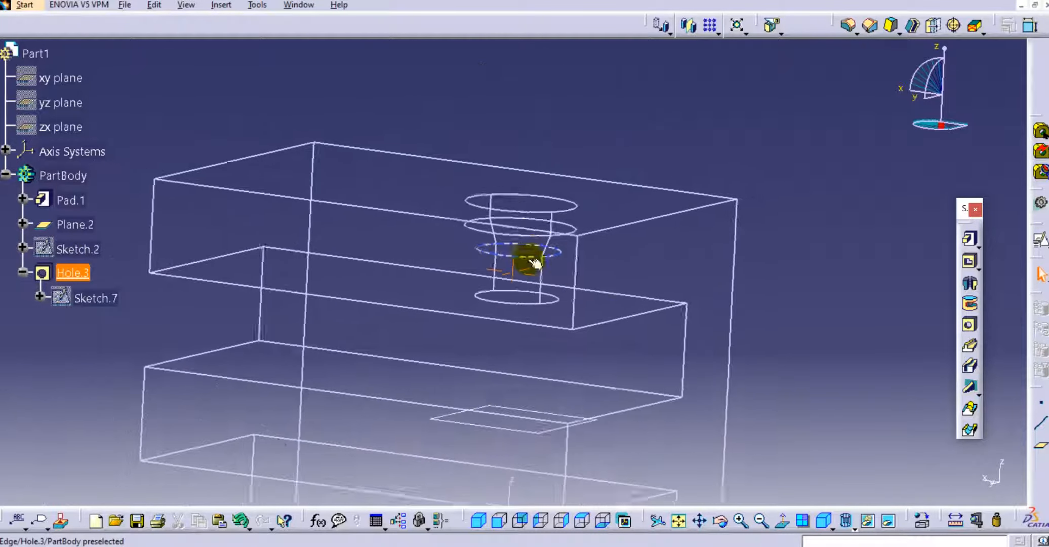
Restore the Shading with Edges display and view the block with the hole's opening on its upper face.
click(867, 520)
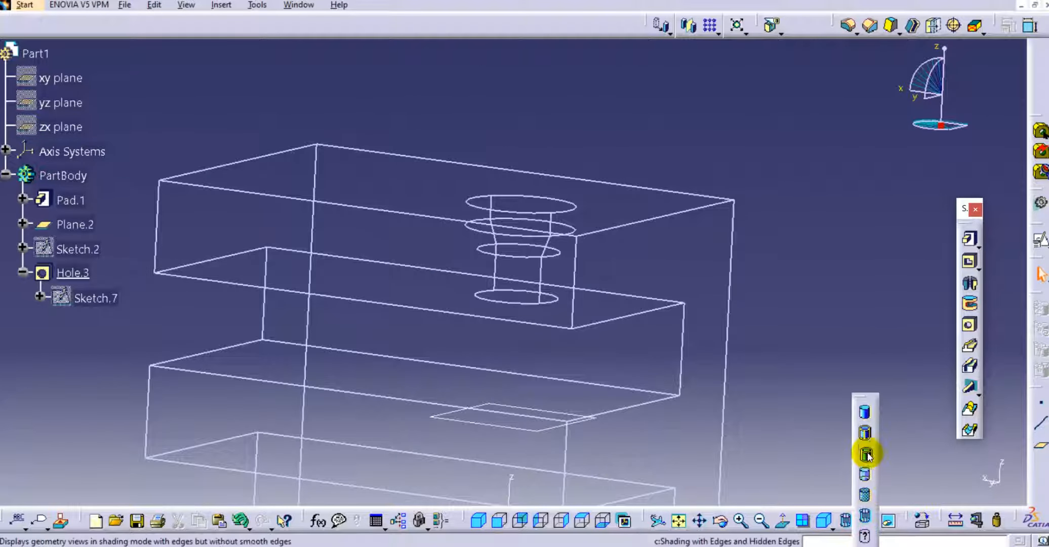
click(865, 432)
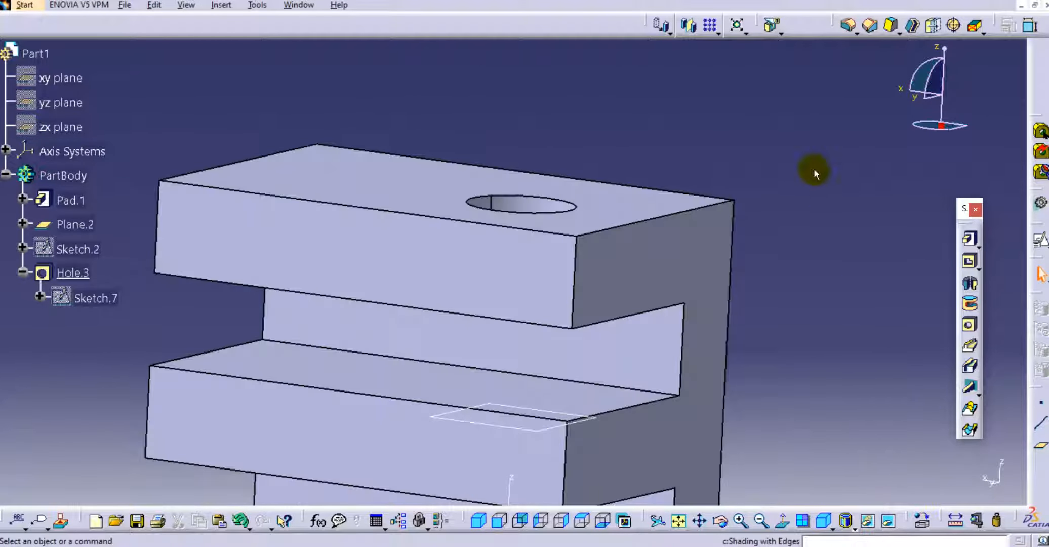
middle_drag(428, 199, 430, 256)
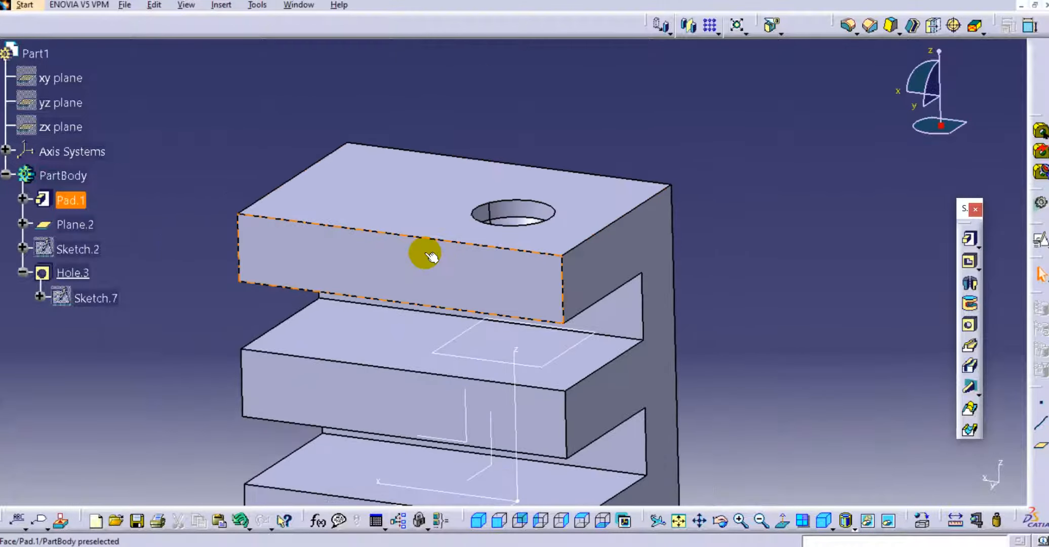
middle_drag(689, 417, 688, 389)
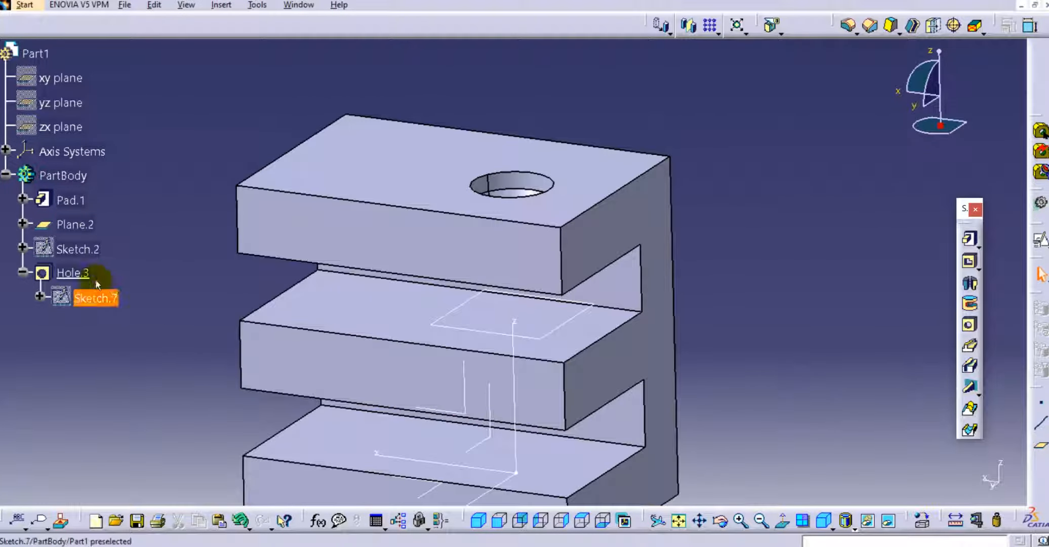
Reopen the counterdrilled hole's definition, review the available hole types, and open its thread definition settings.
double_click(72, 273)
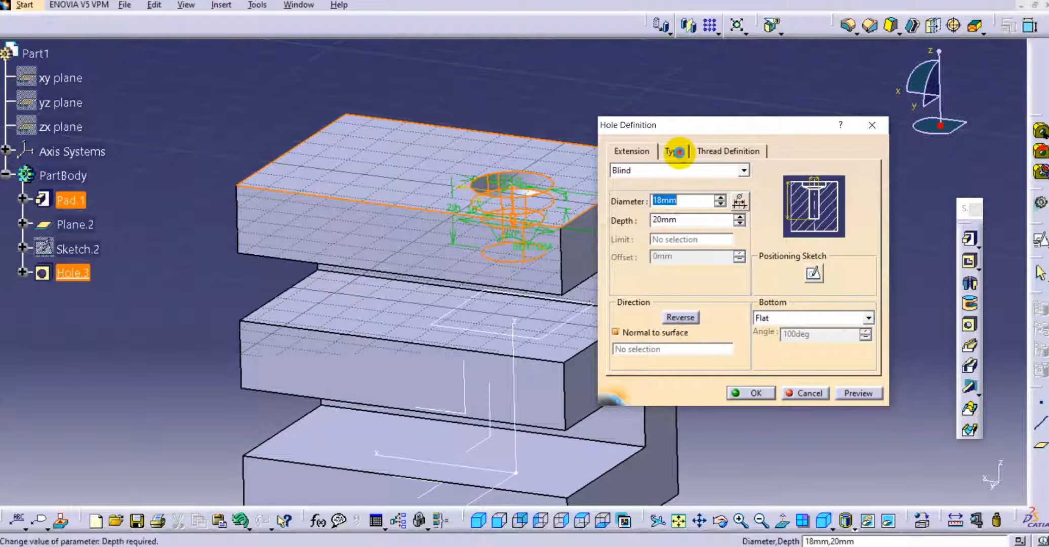
click(675, 151)
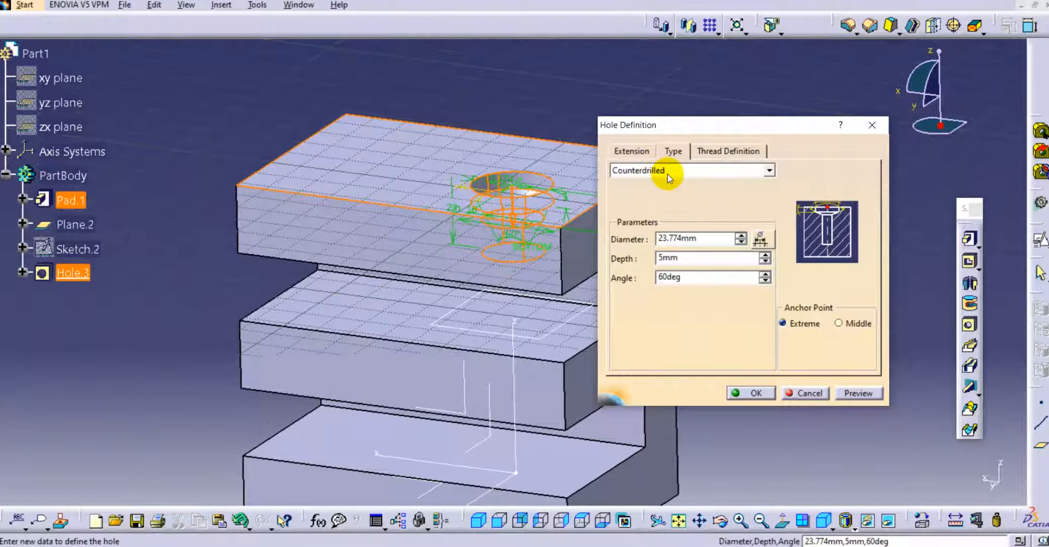
click(669, 177)
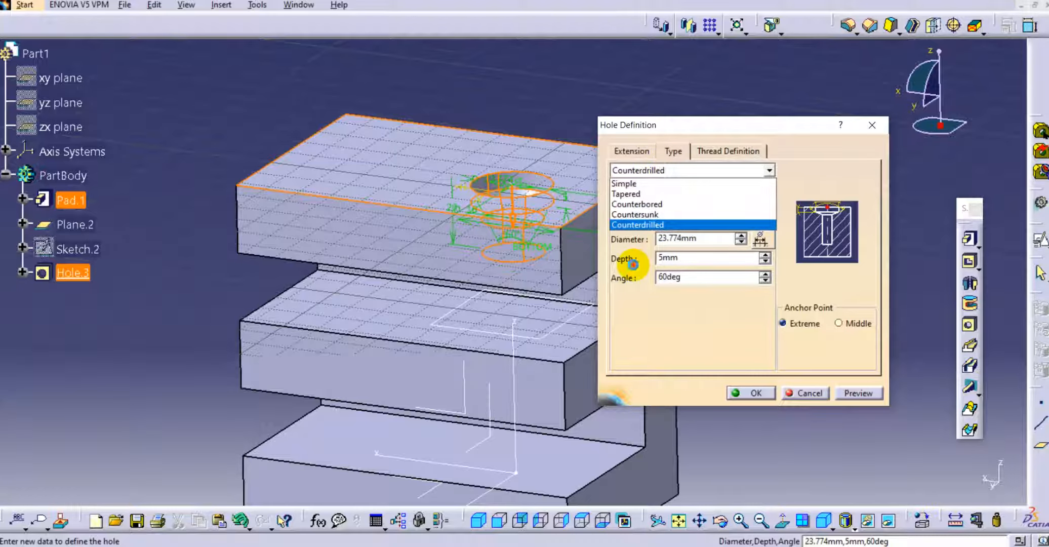
click(633, 264)
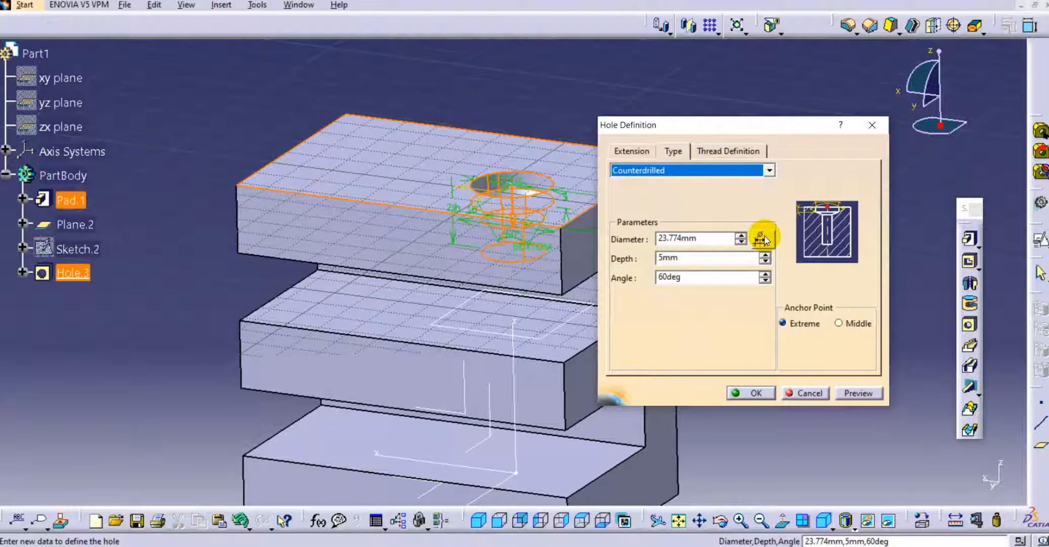
click(720, 154)
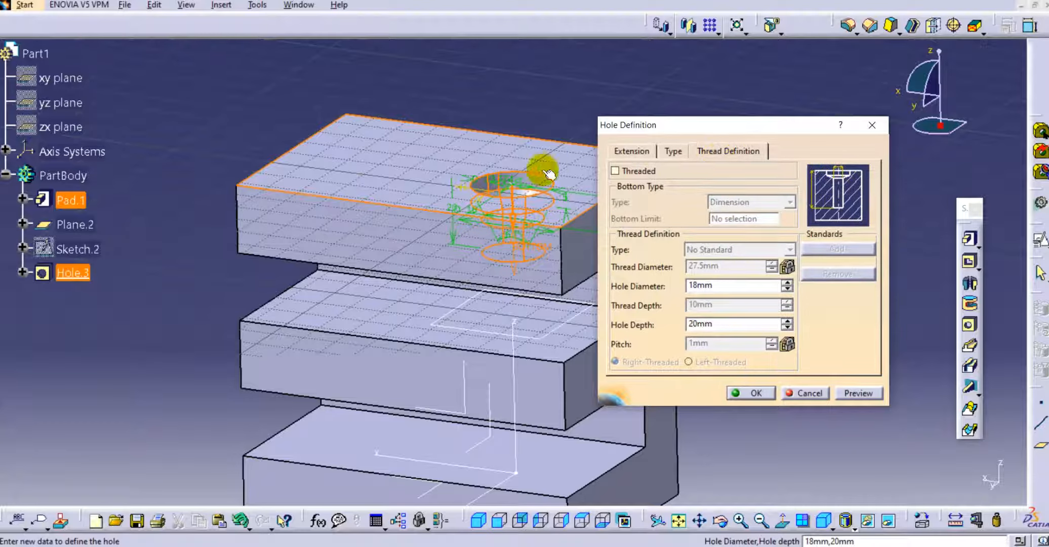